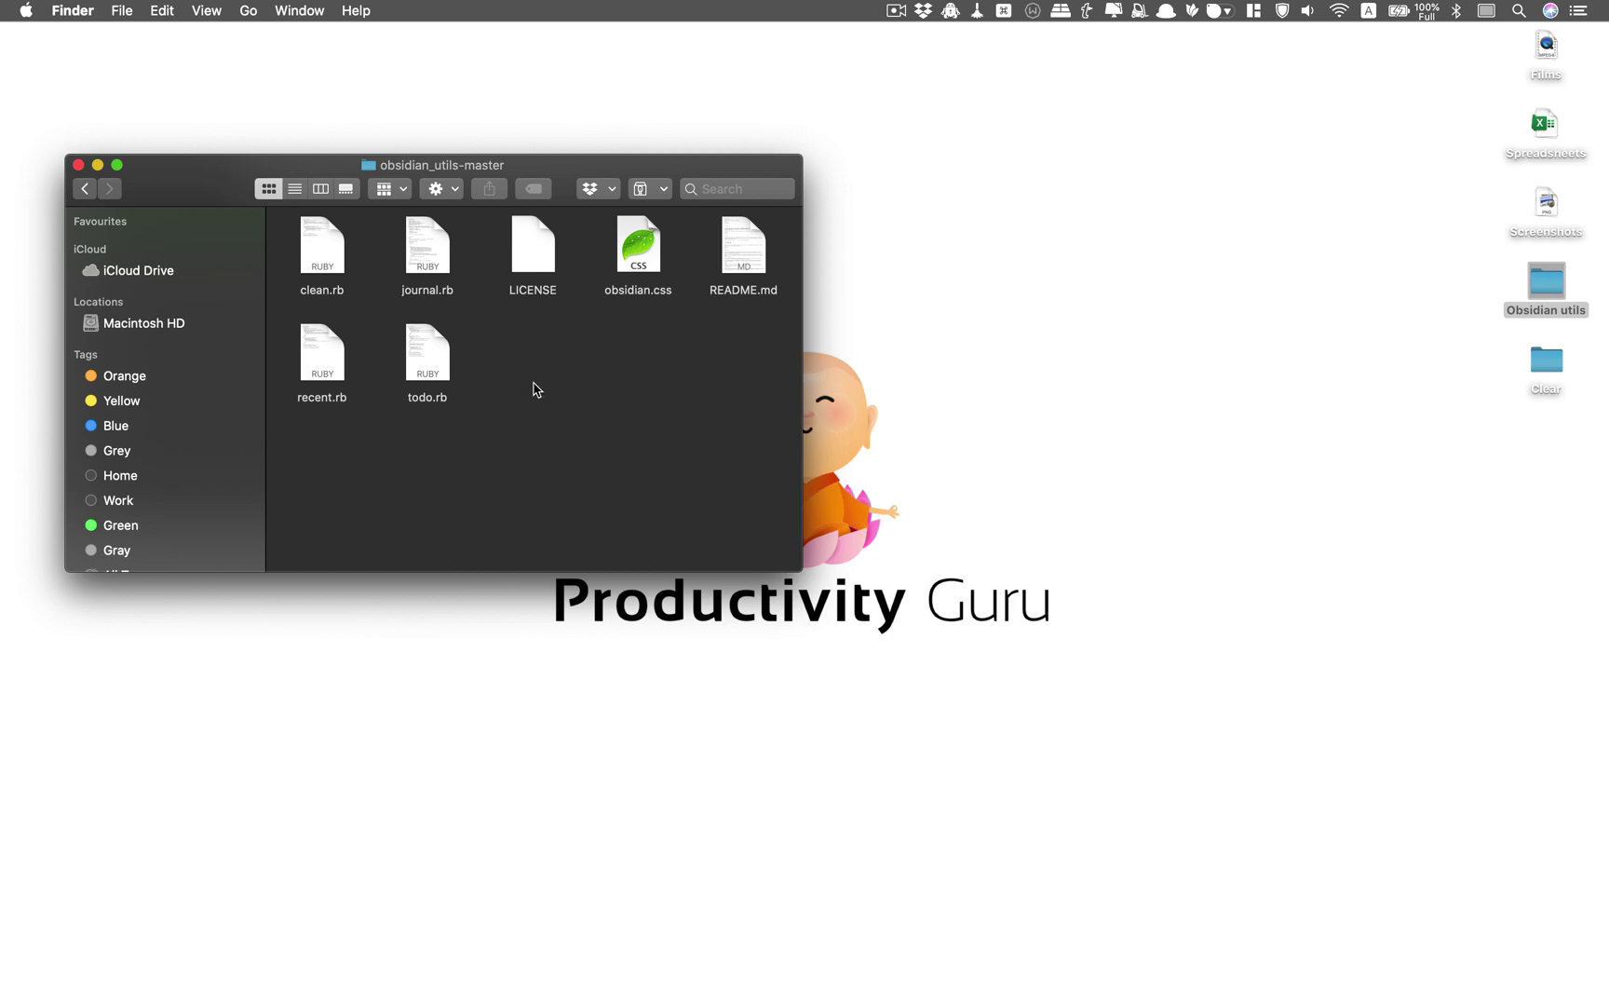
Open todo.rb from the obsidian_utils-master folder in Atom
left_click(444, 358)
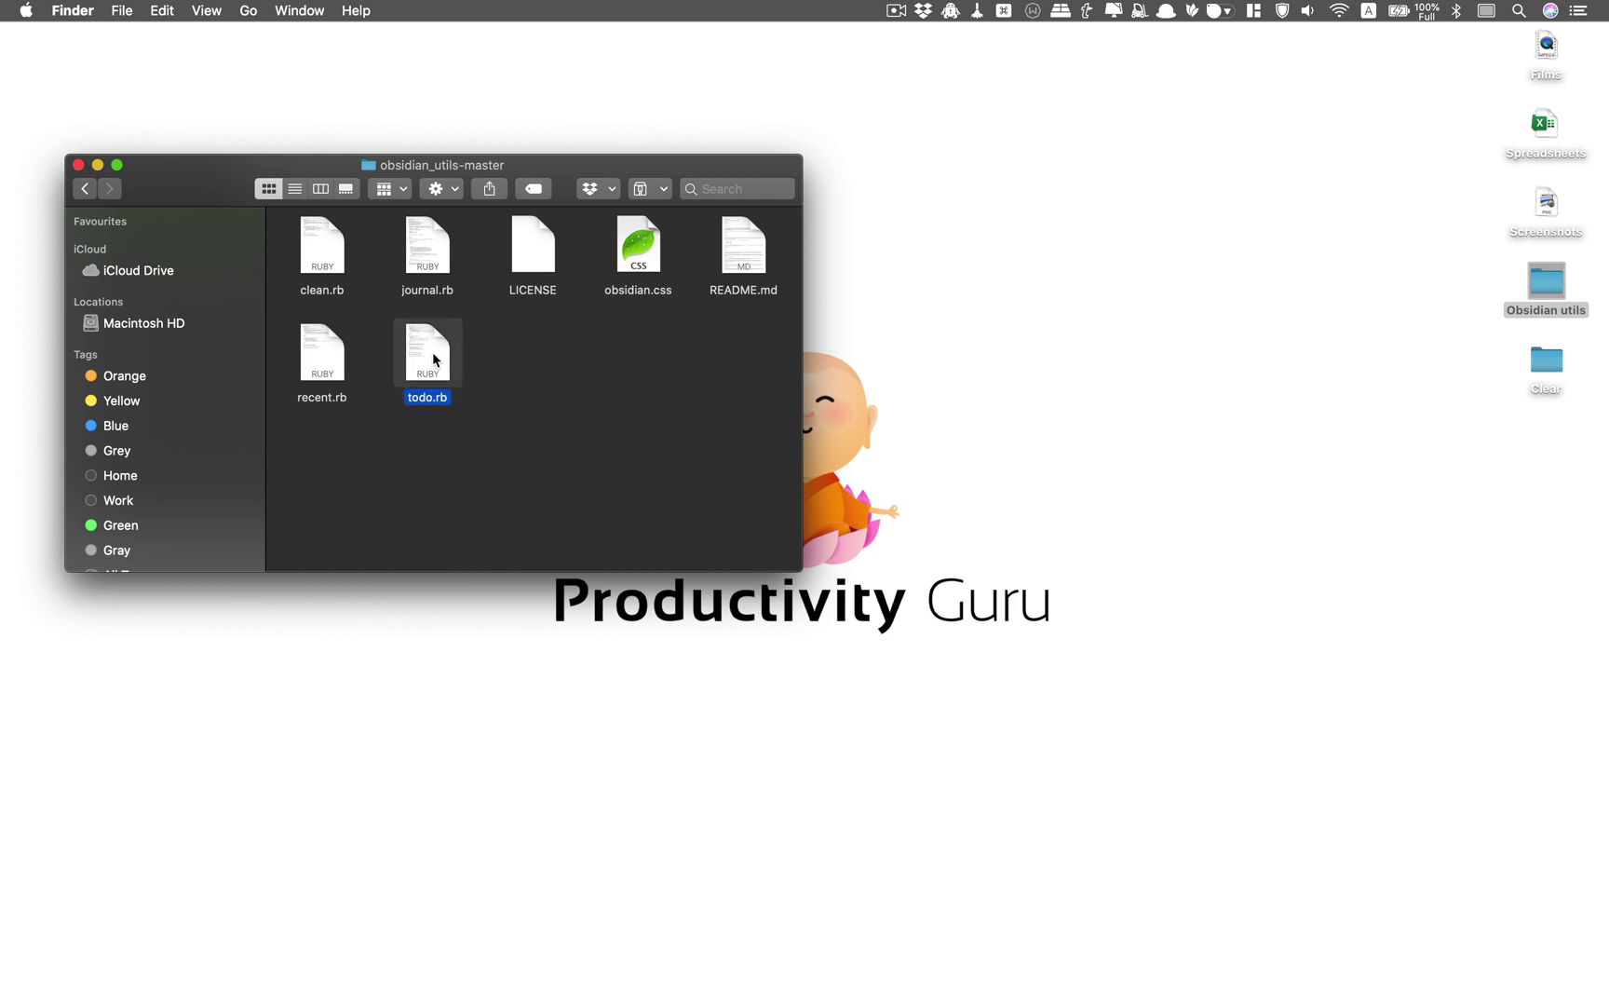
right_click(435, 359)
mouse_move(484, 381)
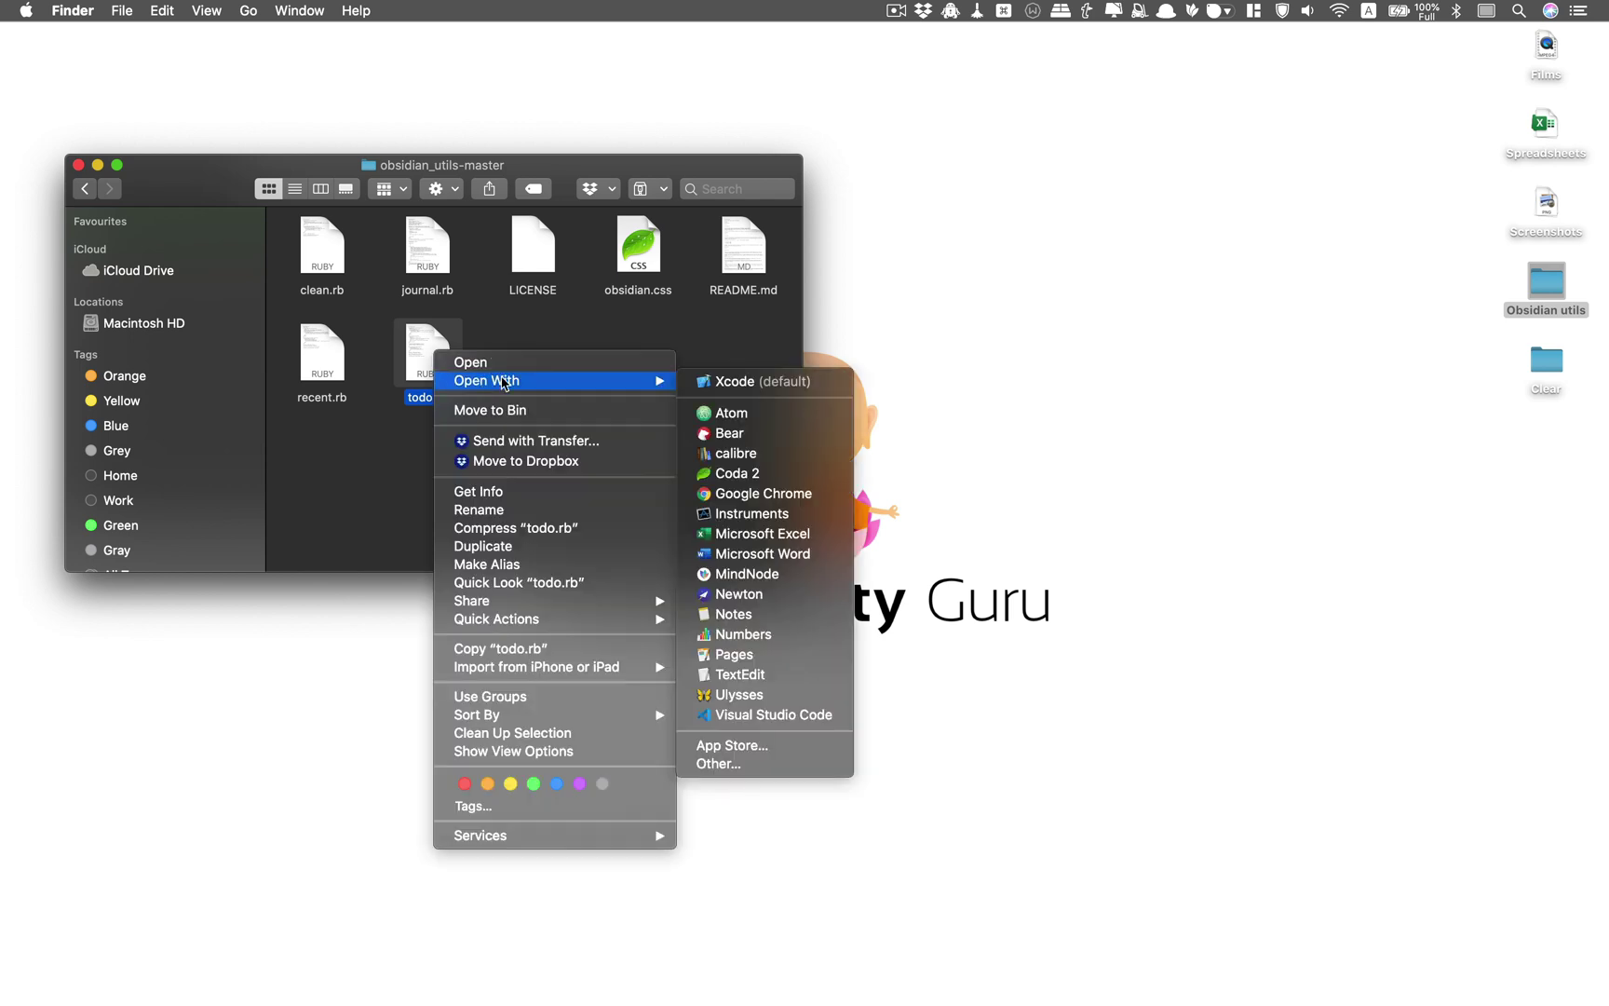
left_click(709, 414)
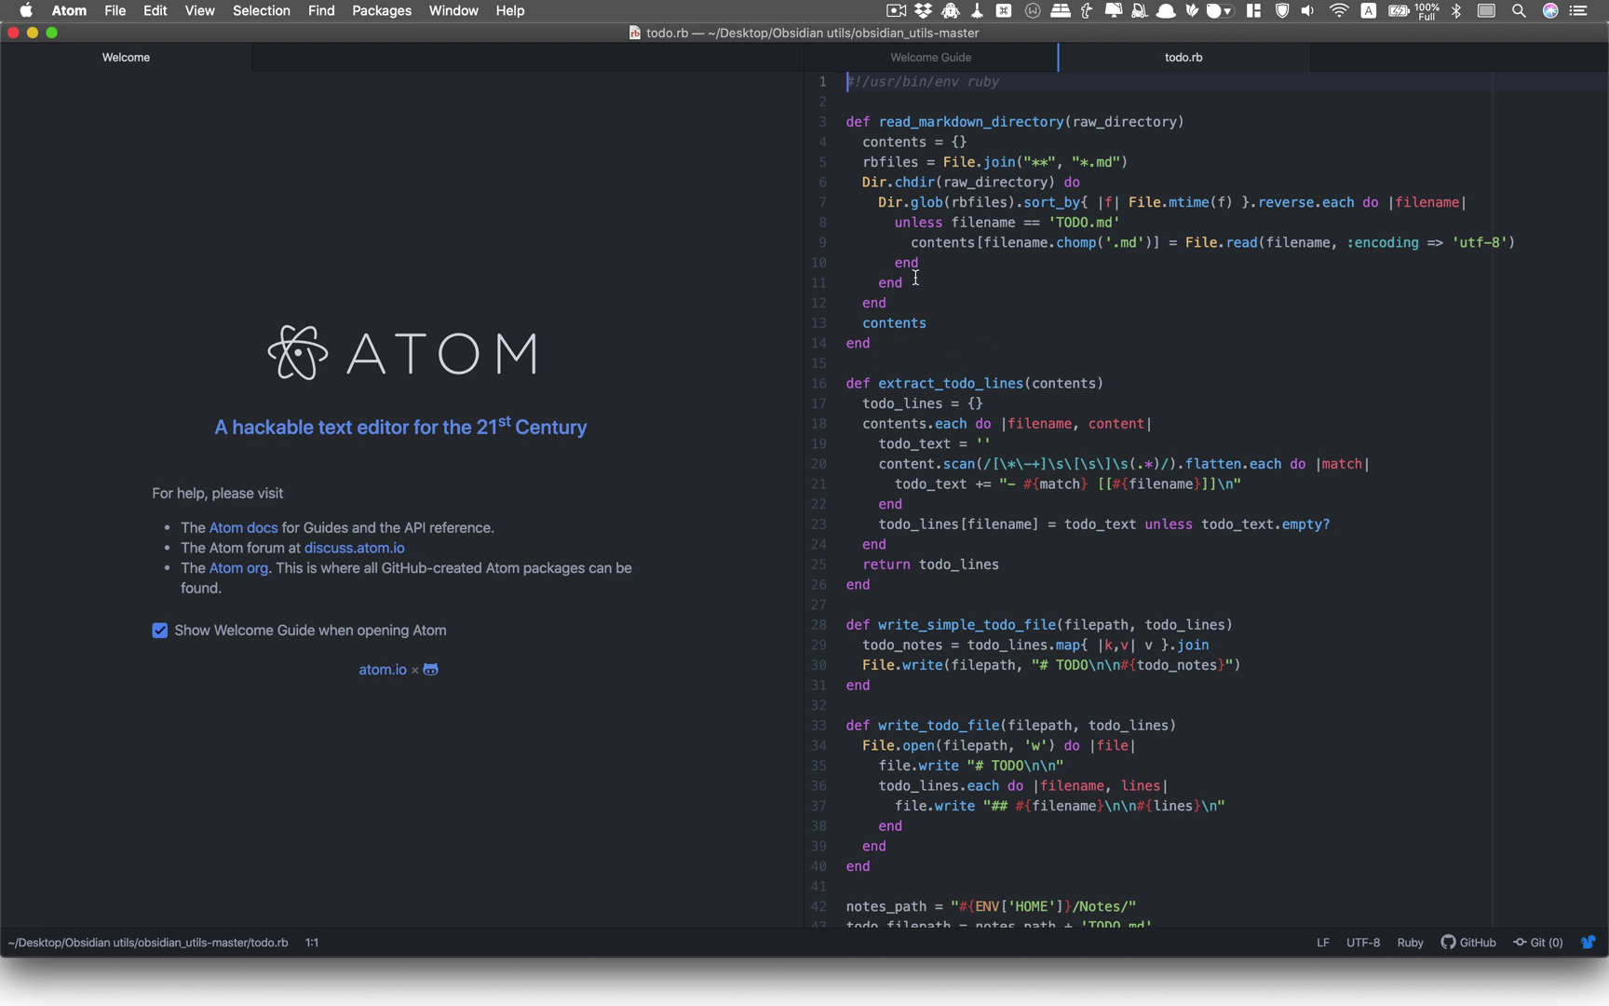
Replace the Notes/ folder in the notes_path value with Dropbox
scroll(1150, 474, "down", 5)
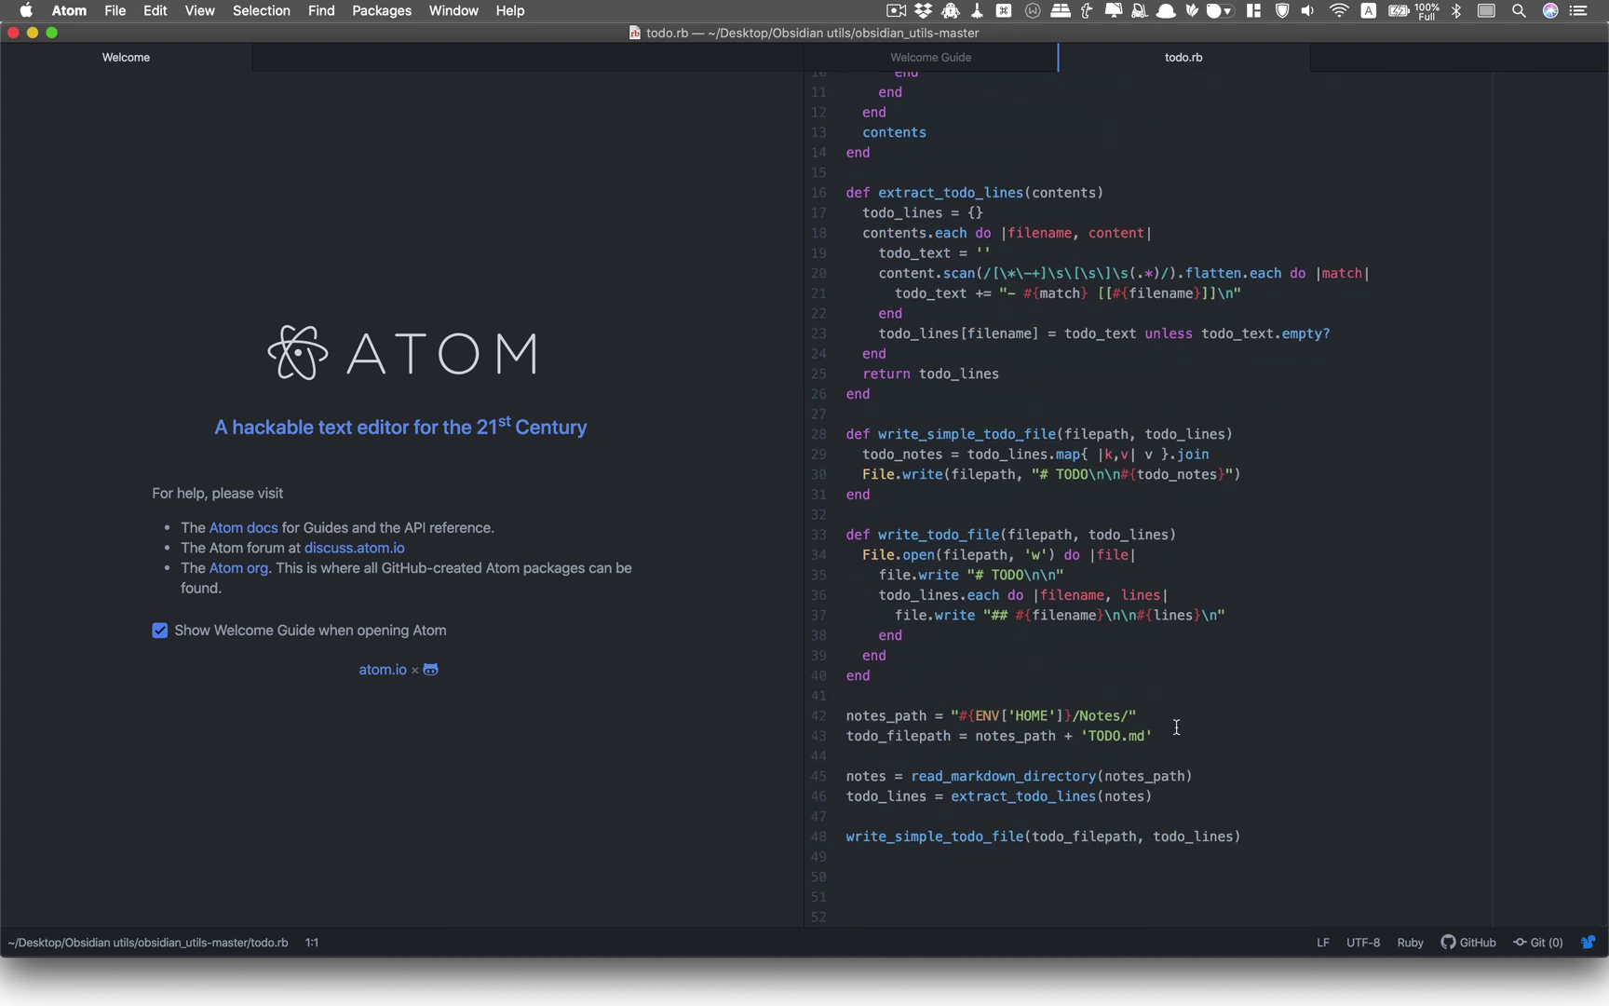
left_click(1125, 715)
scroll(1165, 694, "up", 3)
scroll(1185, 675, "down", 3)
key("BackSpace")
key("BackSpace")
key("BackSpace")
key("BackSpace")
key("BackSpace")
key("BackSpace")
type("`")
key("BackSpace")
key("BackSpace")
type("Drobo")
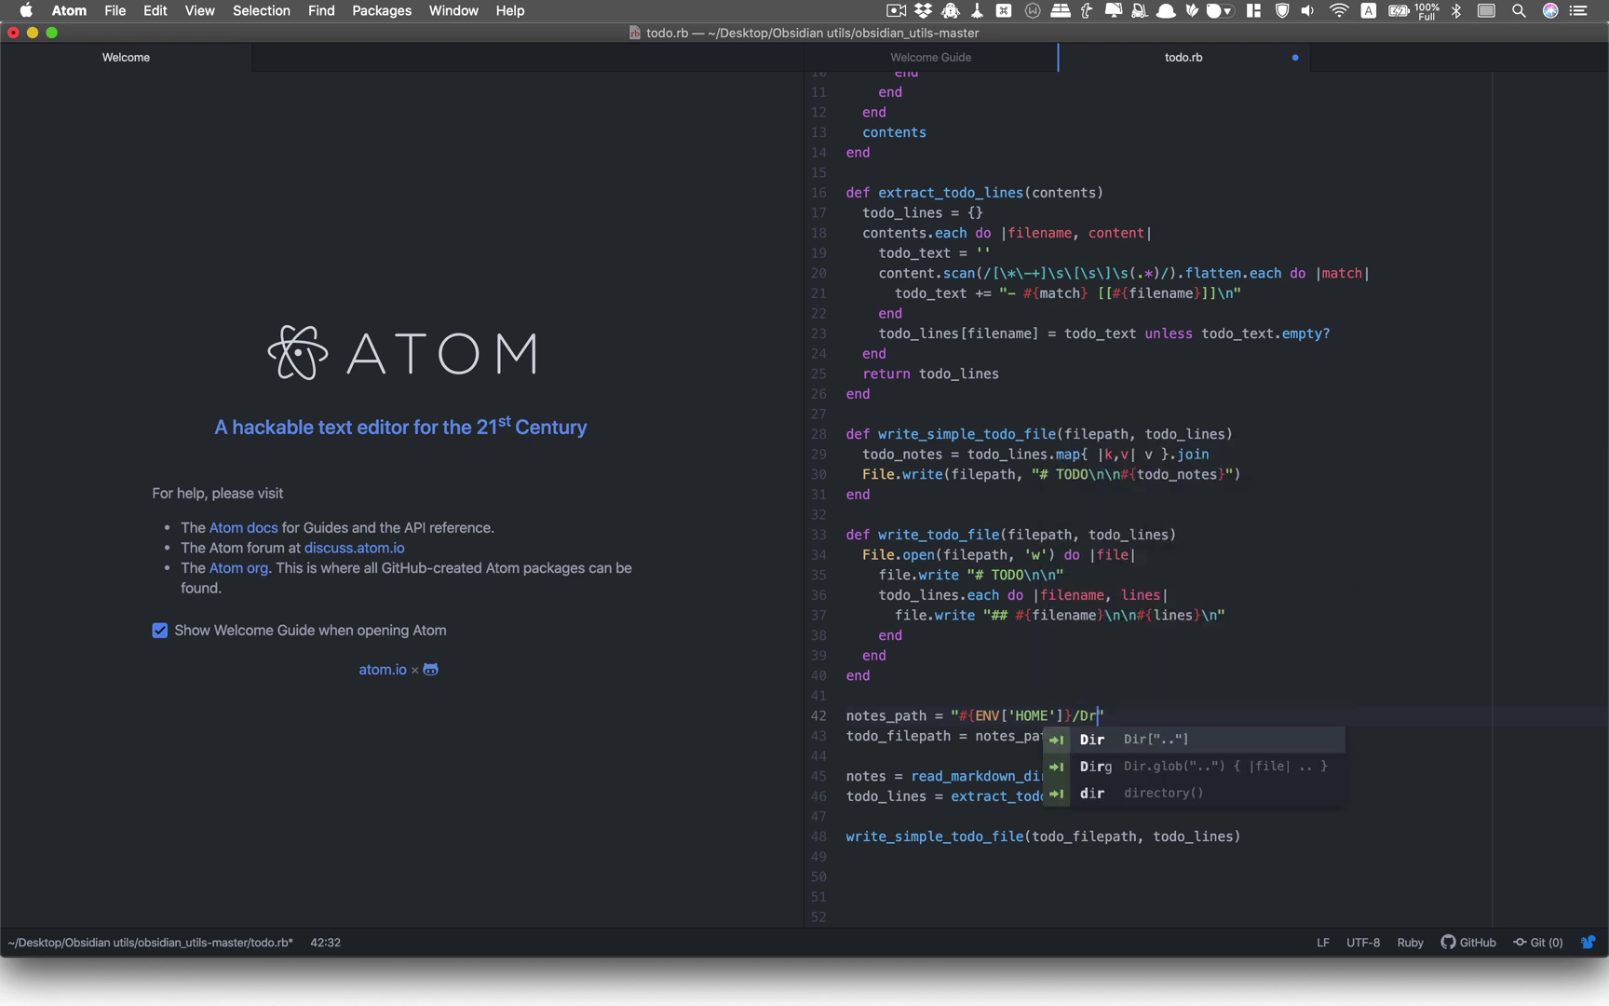
type("x")
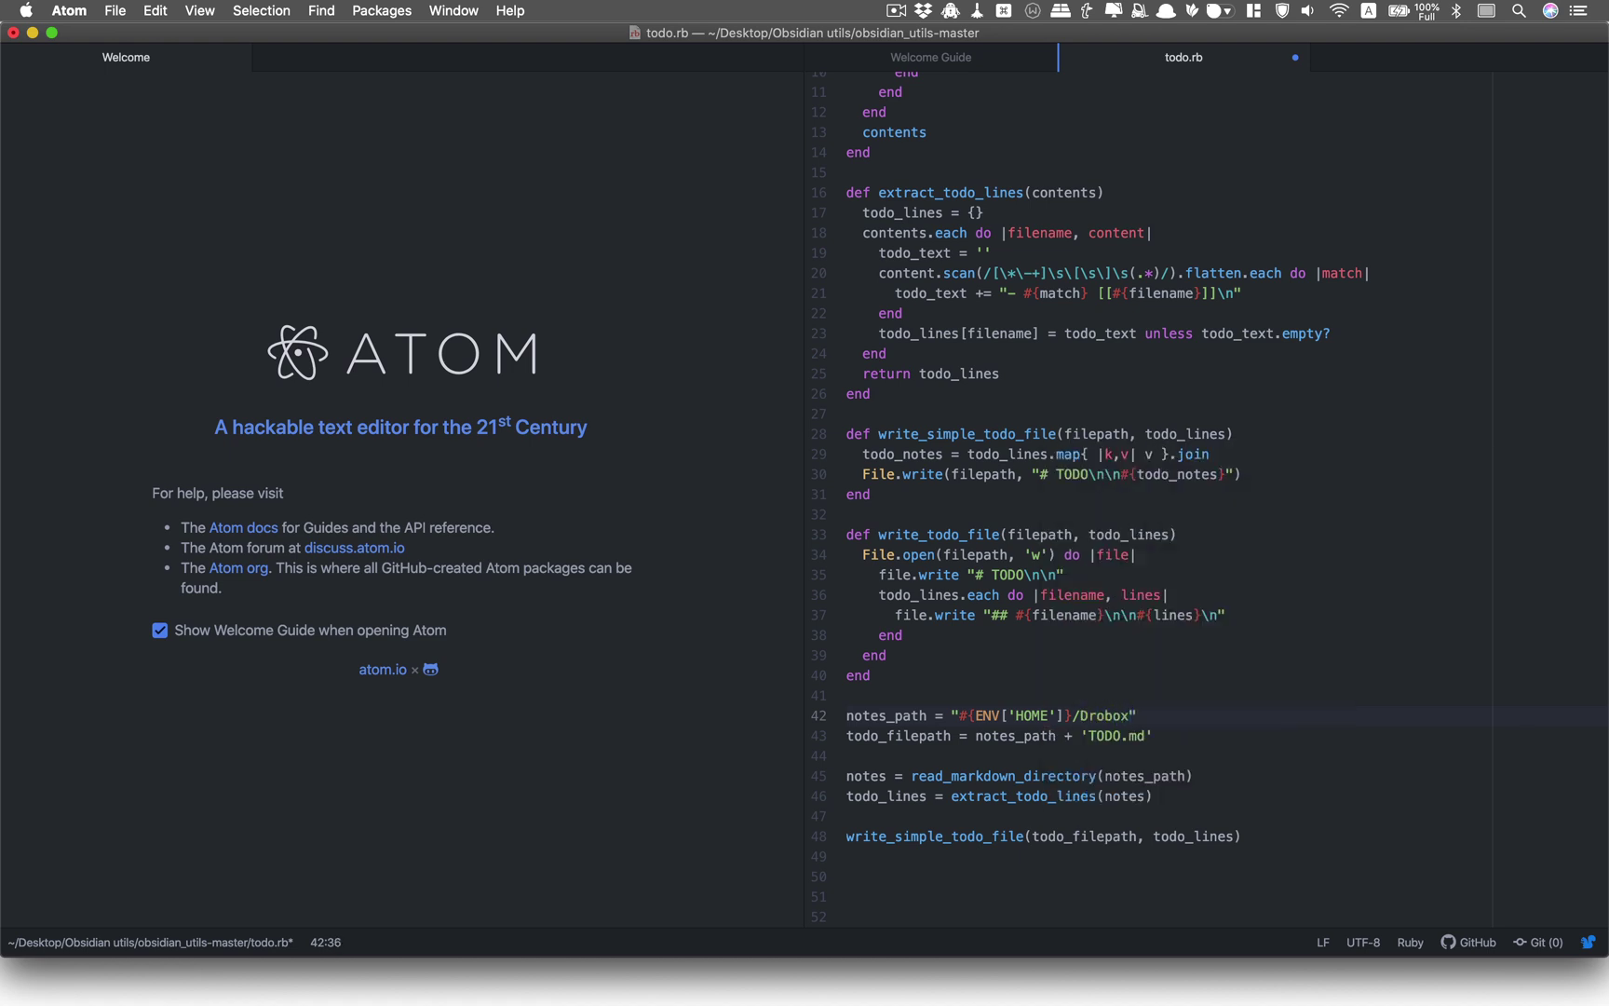
left_click(1104, 716)
type("p")
Extend the notes_path after Dropbox with /Obsidian/Flat P.A.R.A
key("Right")
key("Right")
key("Right")
type("/")
type("Obs")
type("i")
type("dian/")
type("Flat ")
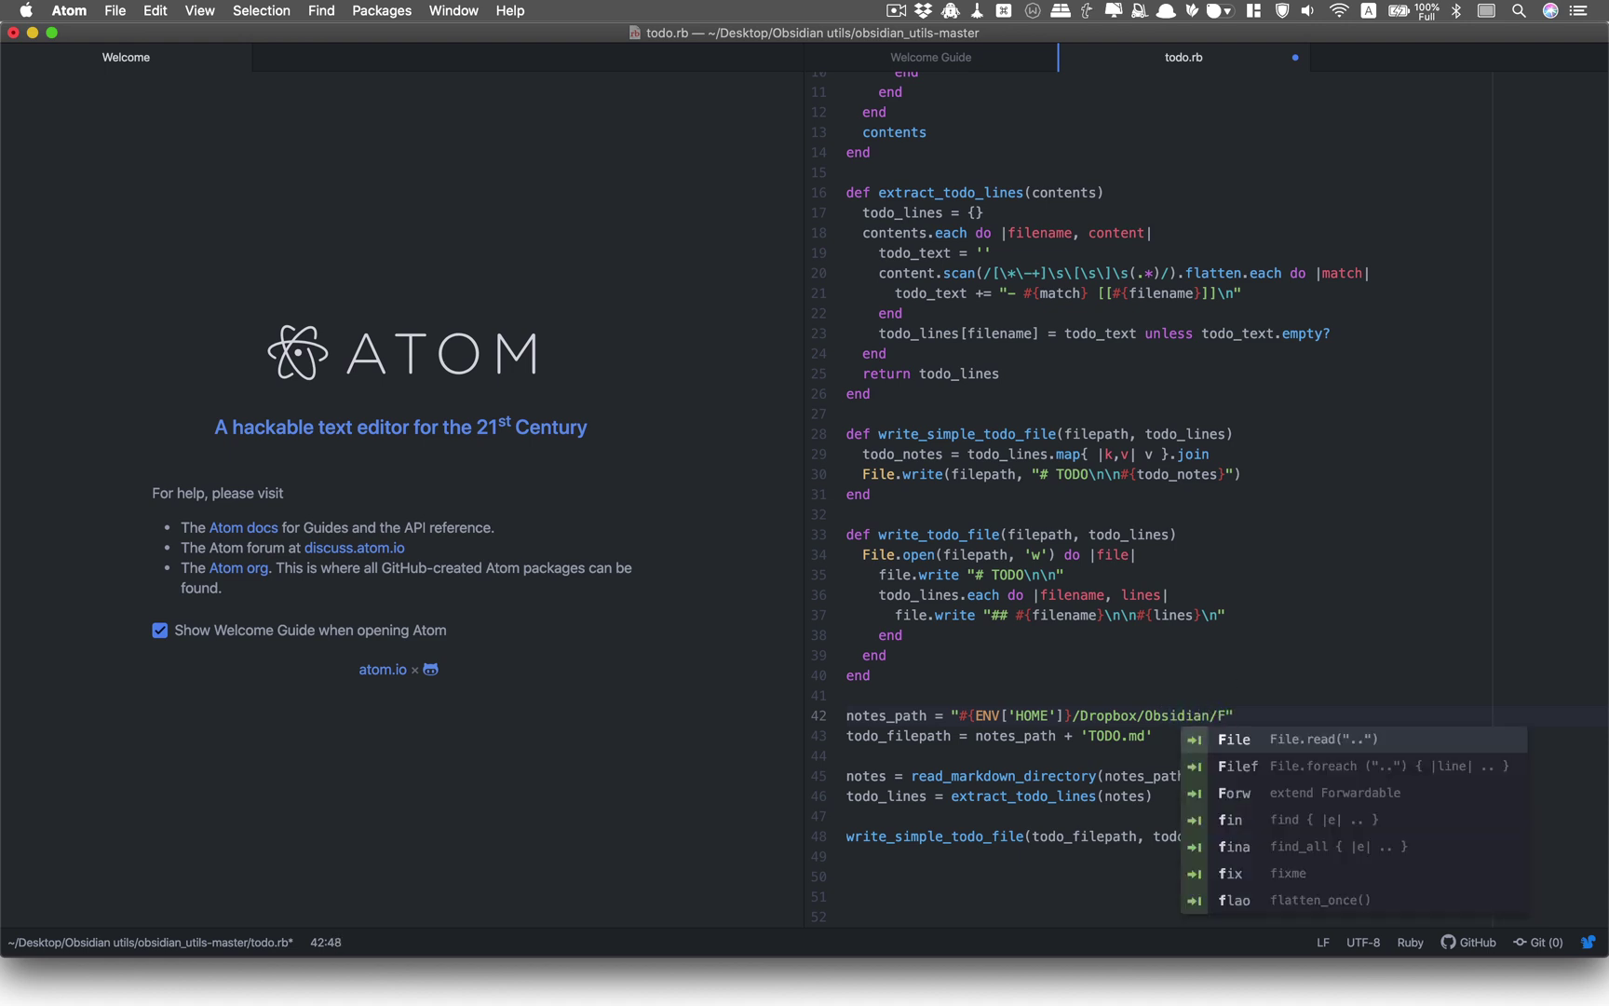
type("P.")
type("A.R.")
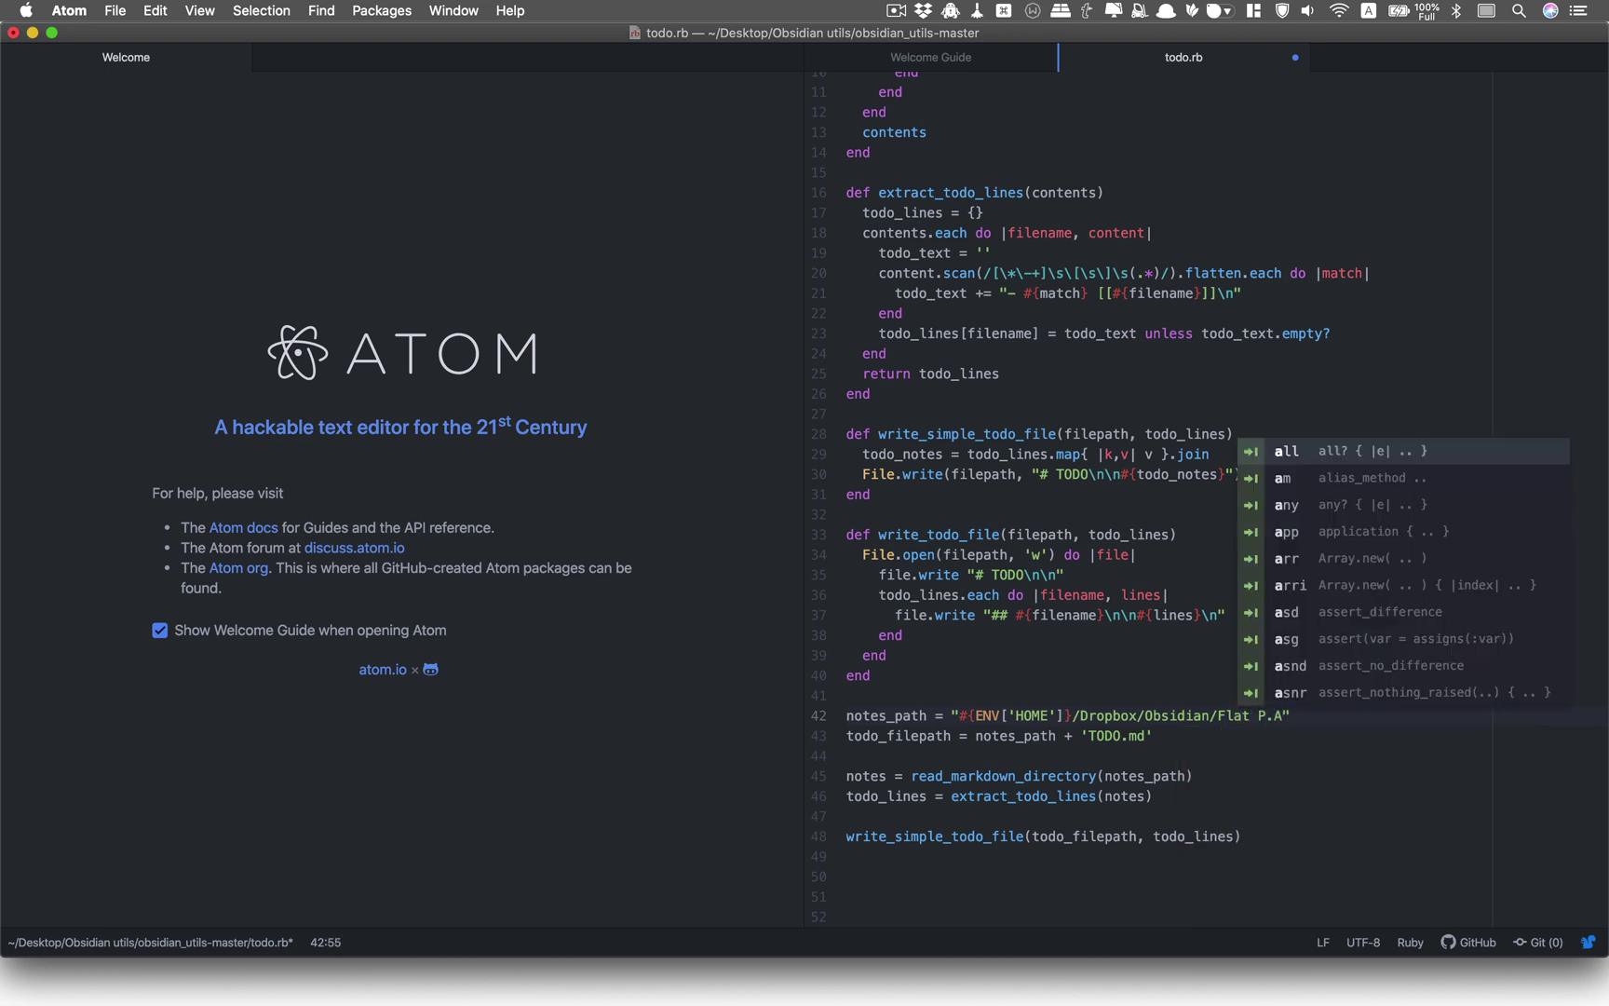
type("A")
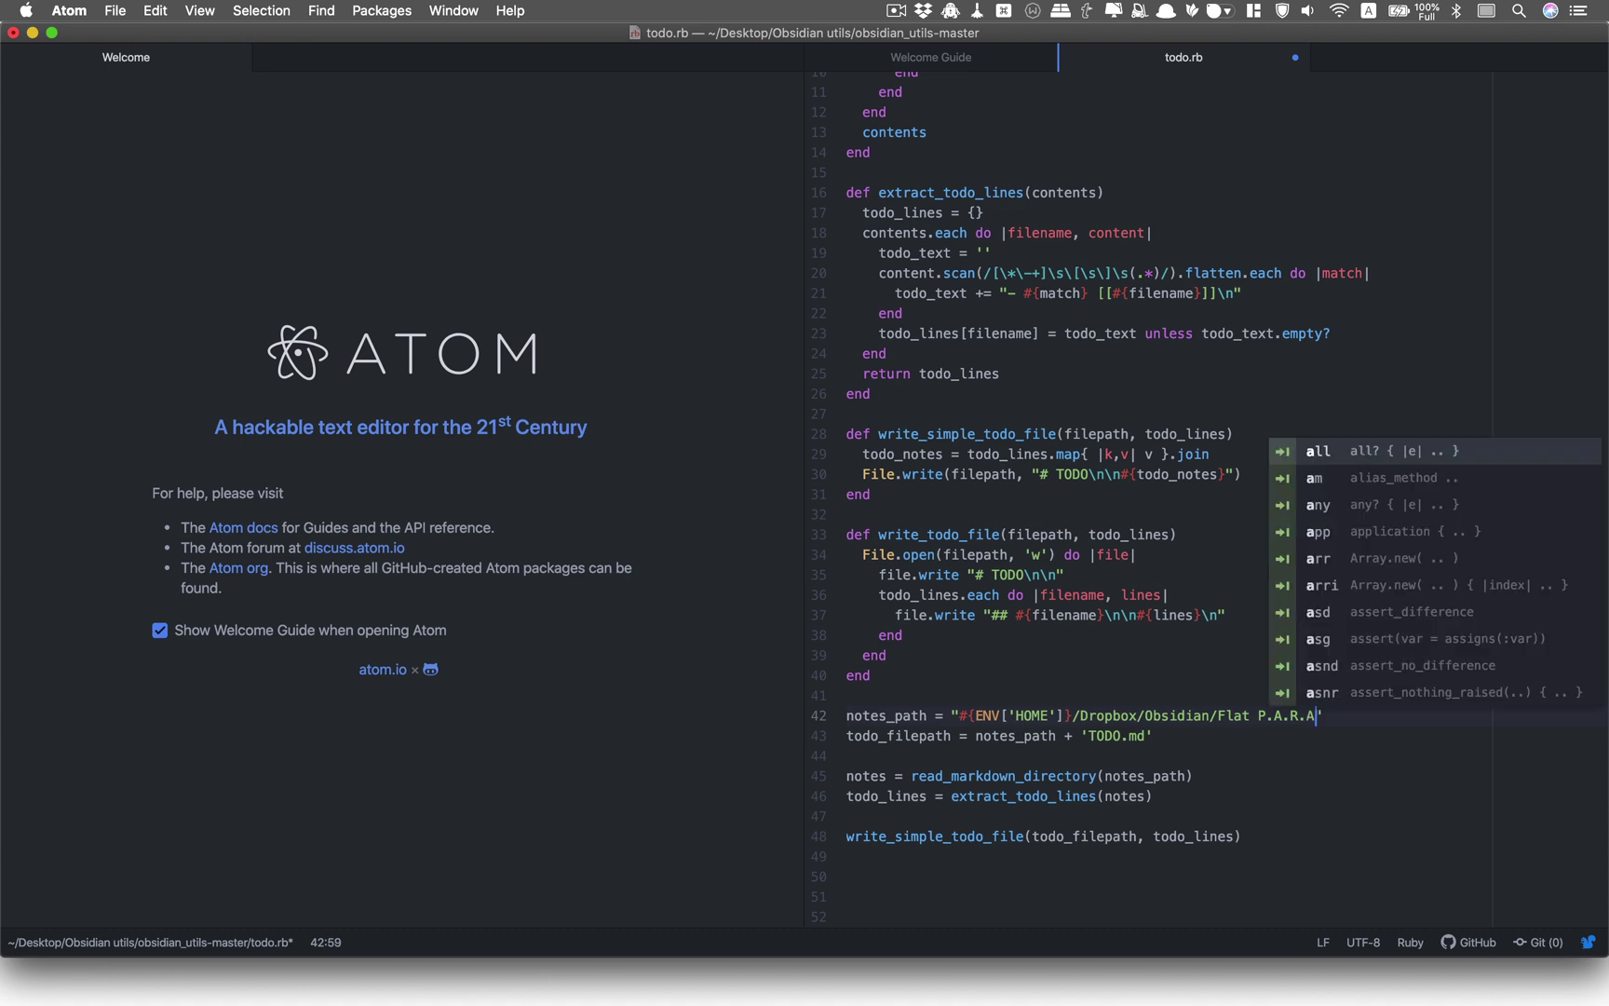
left_click(1240, 795)
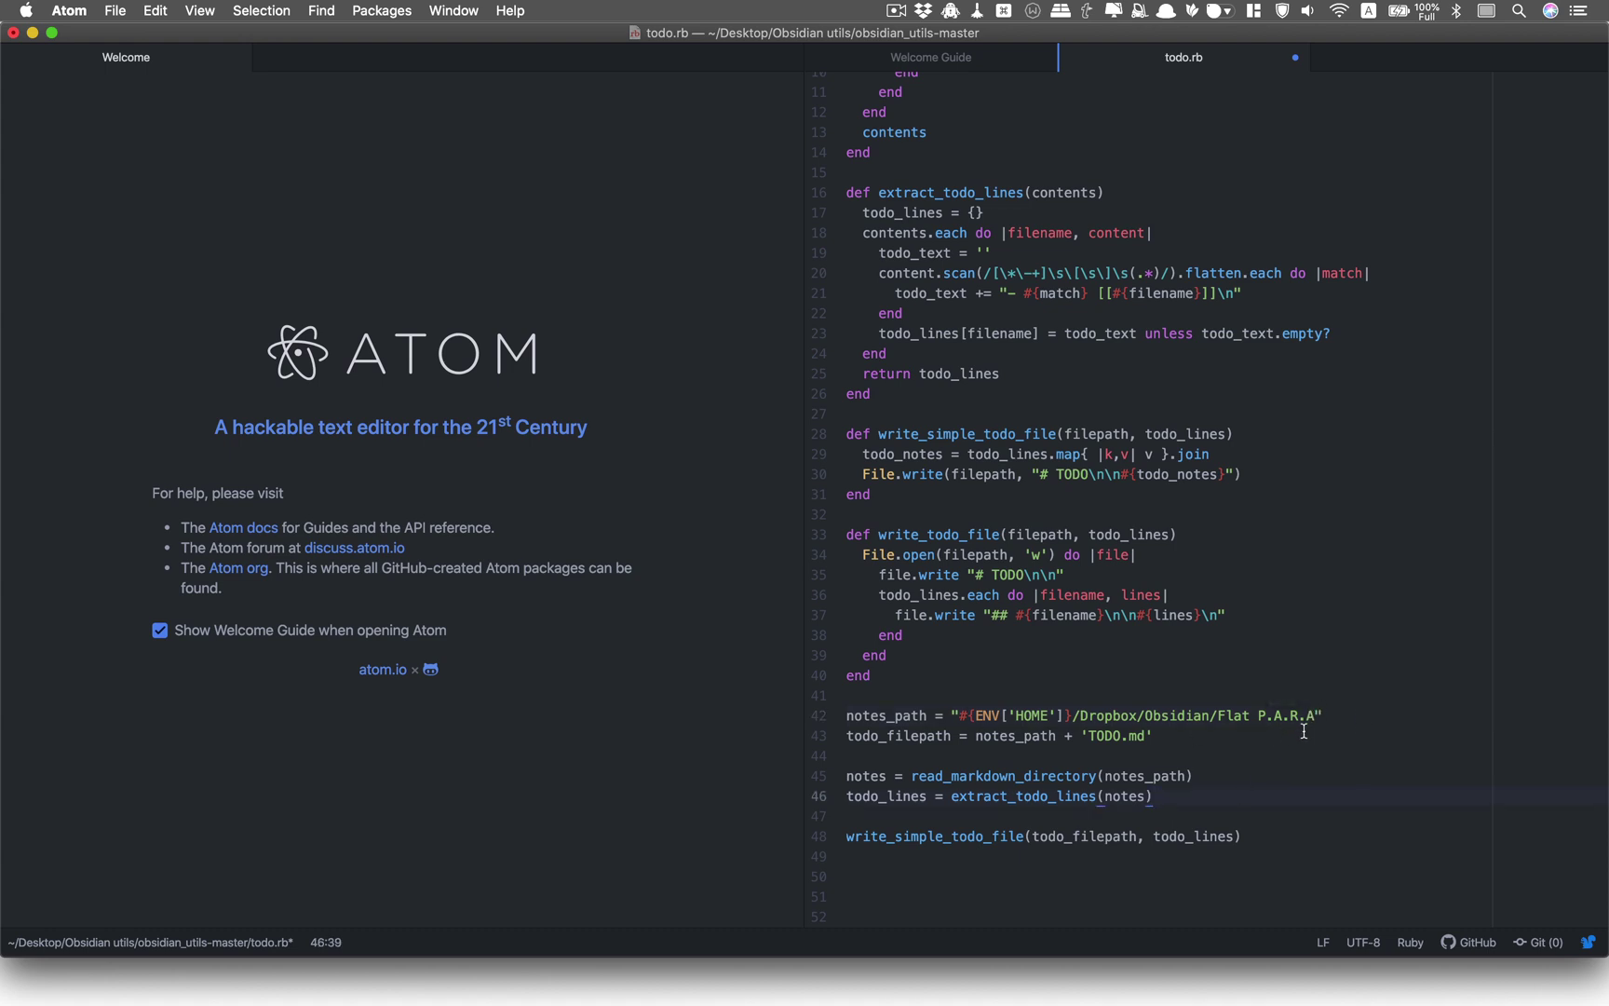
Save the edited todo.rb script
left_click(1232, 731)
scroll(1216, 599, "up", 3)
scroll(1158, 696, "down", 3)
key("super+s")
scroll(1087, 756, "up", 2)
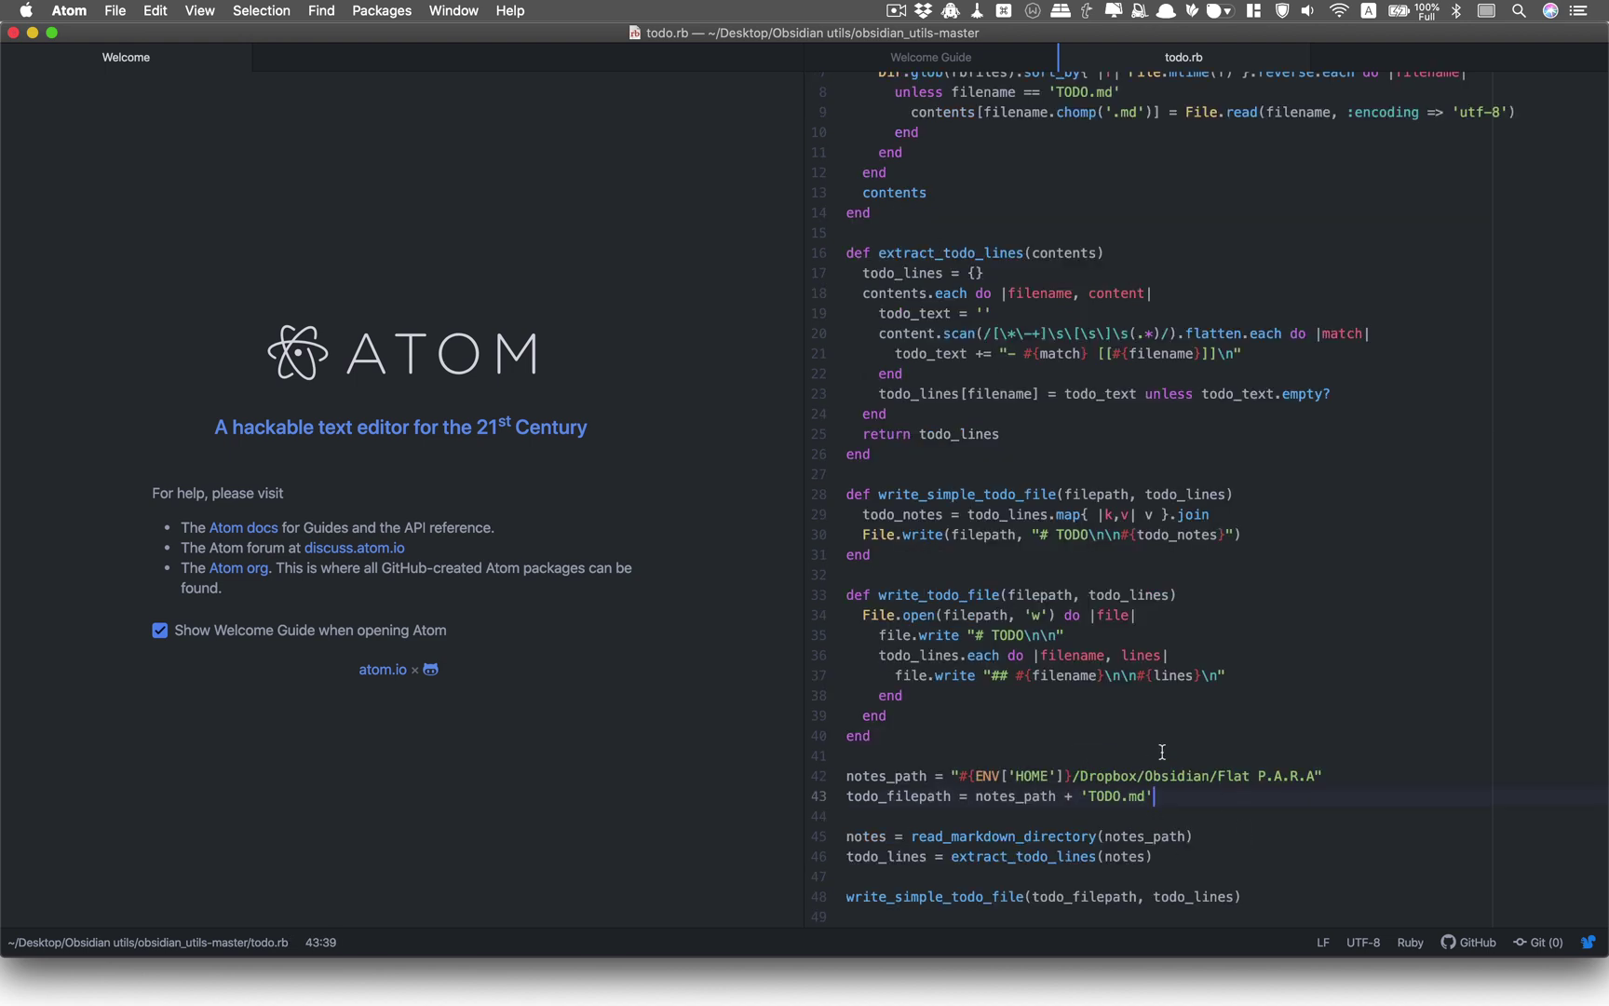
Minimize Atom, switch to Obsidian's Flat P.A.R.A vault and open the 25th June 2020 AD journal note
left_click(32, 33)
left_click(1099, 420)
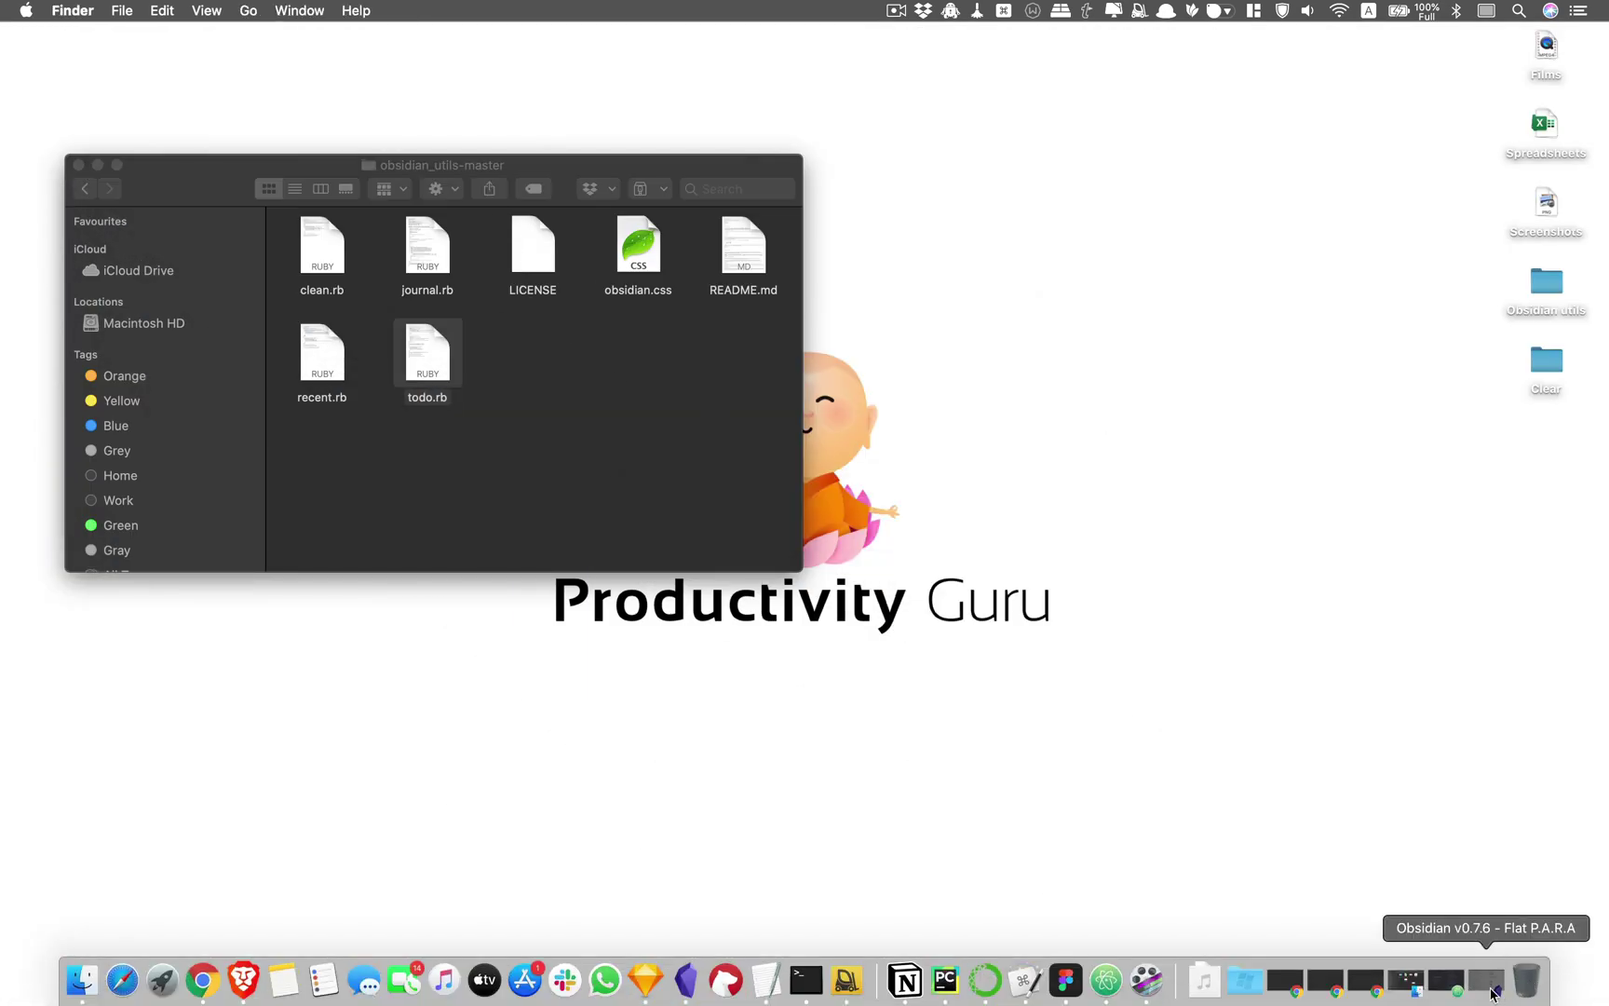
left_click(1486, 985)
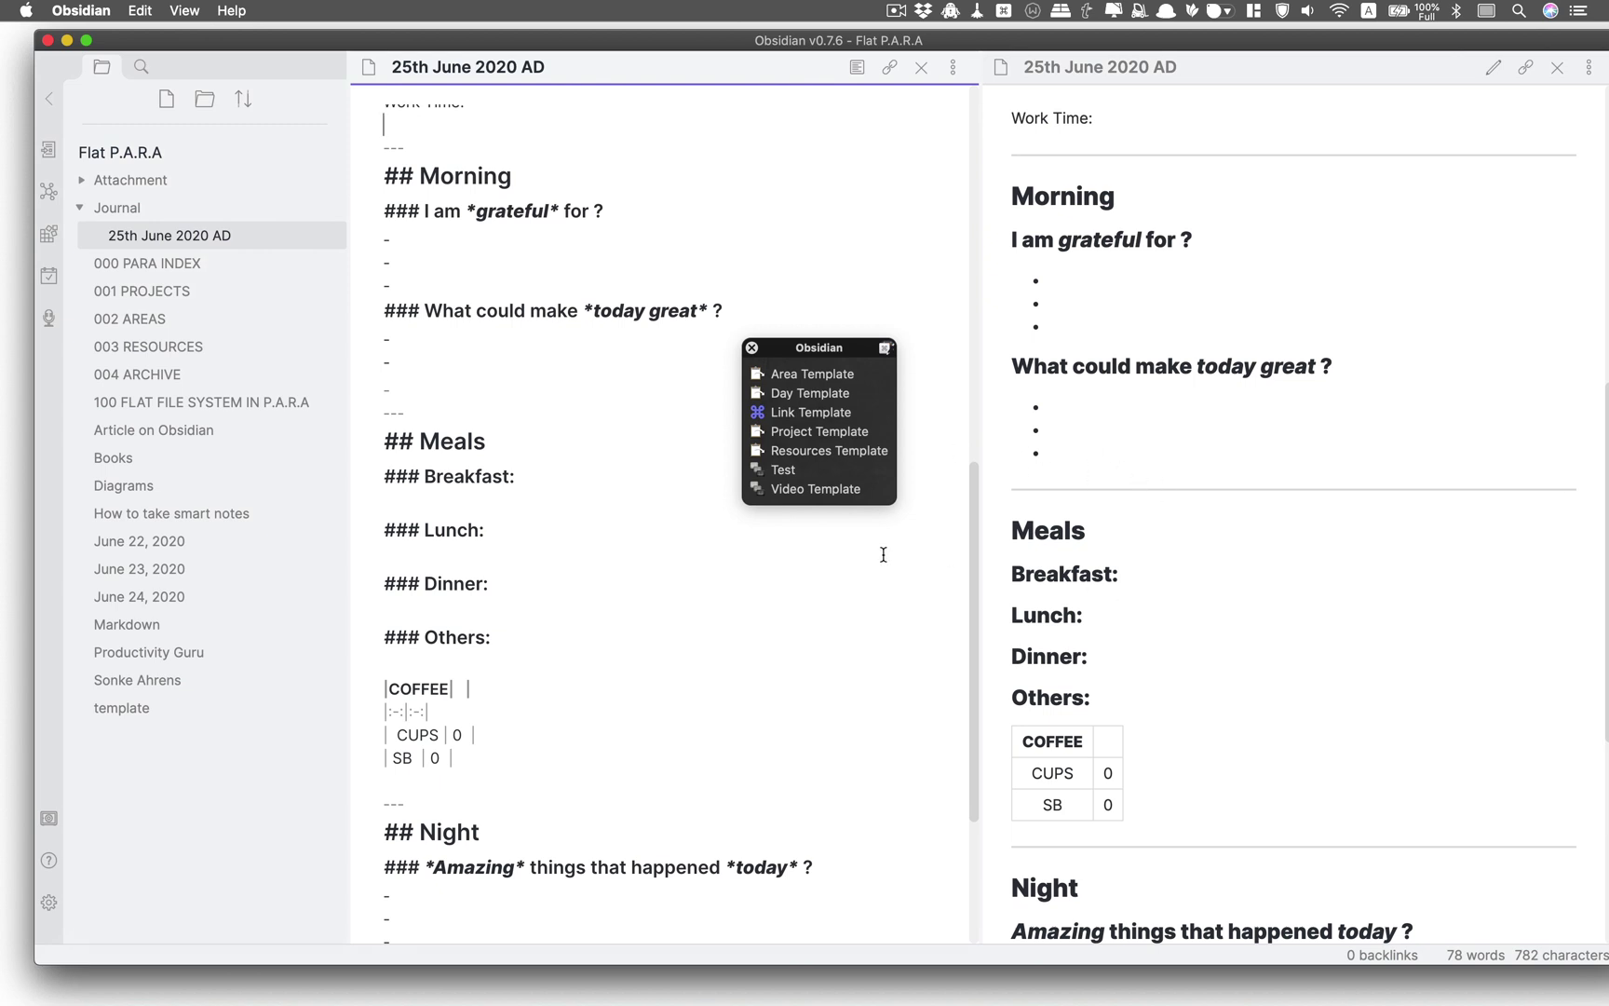
left_click(224, 460)
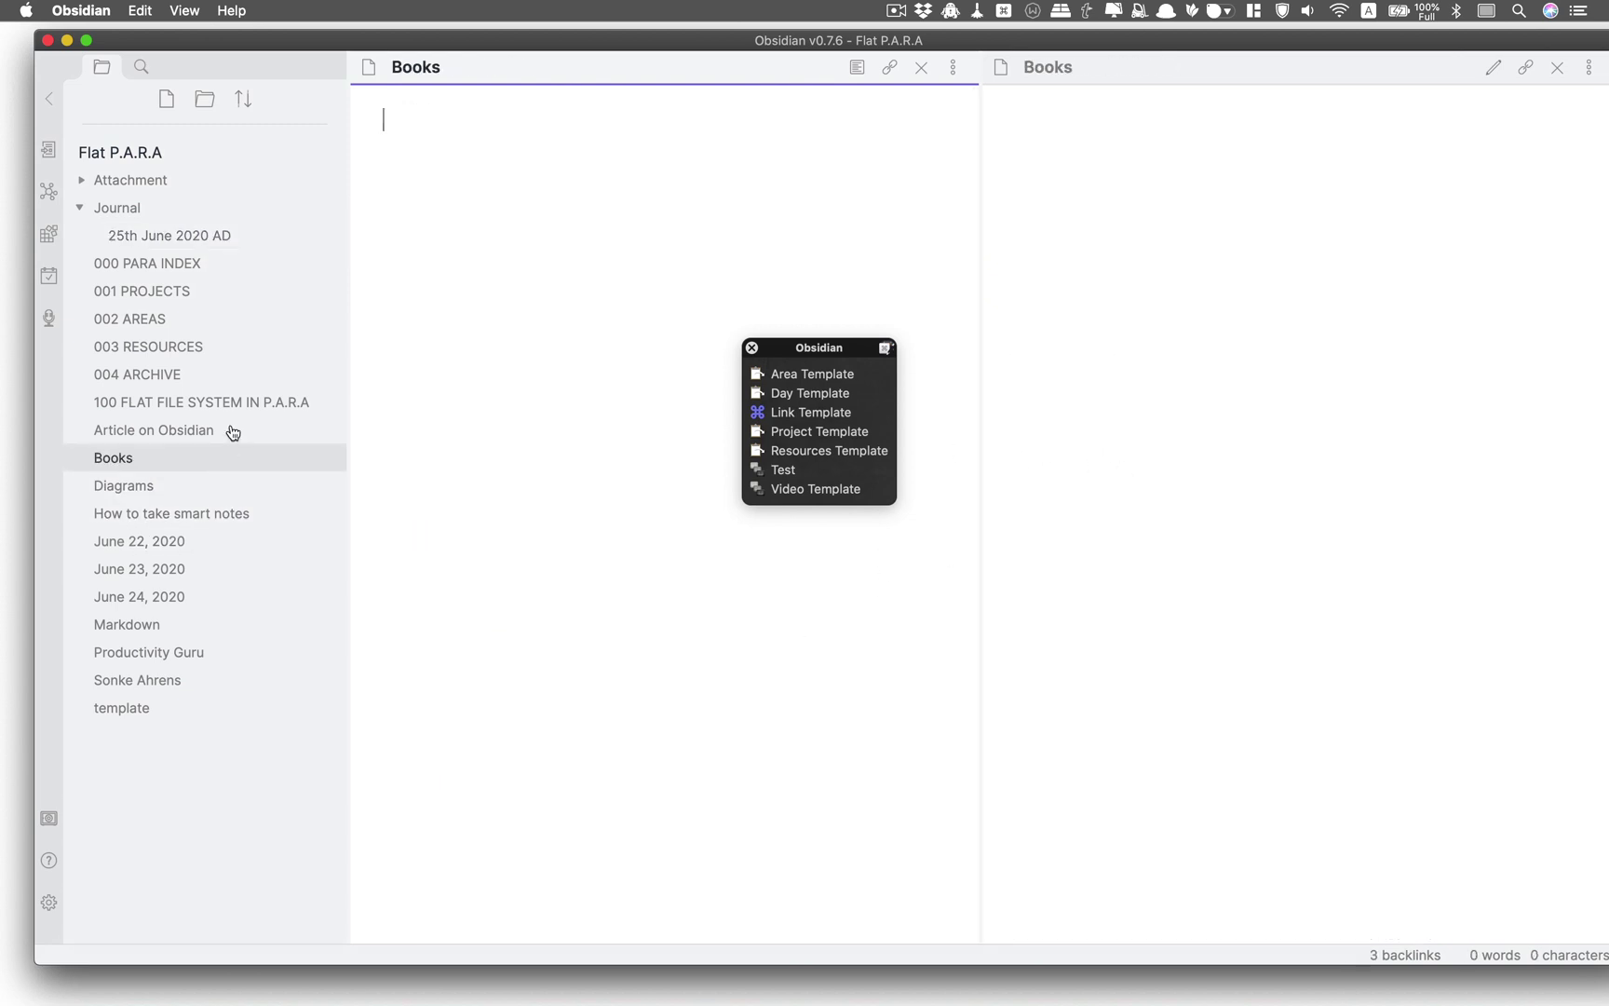
left_click(183, 233)
Add a "Sample Task" bullet under the Todo heading of the 25th June 2020 AD note
scroll(939, 664, "down", 5)
scroll(937, 661, "up", 4)
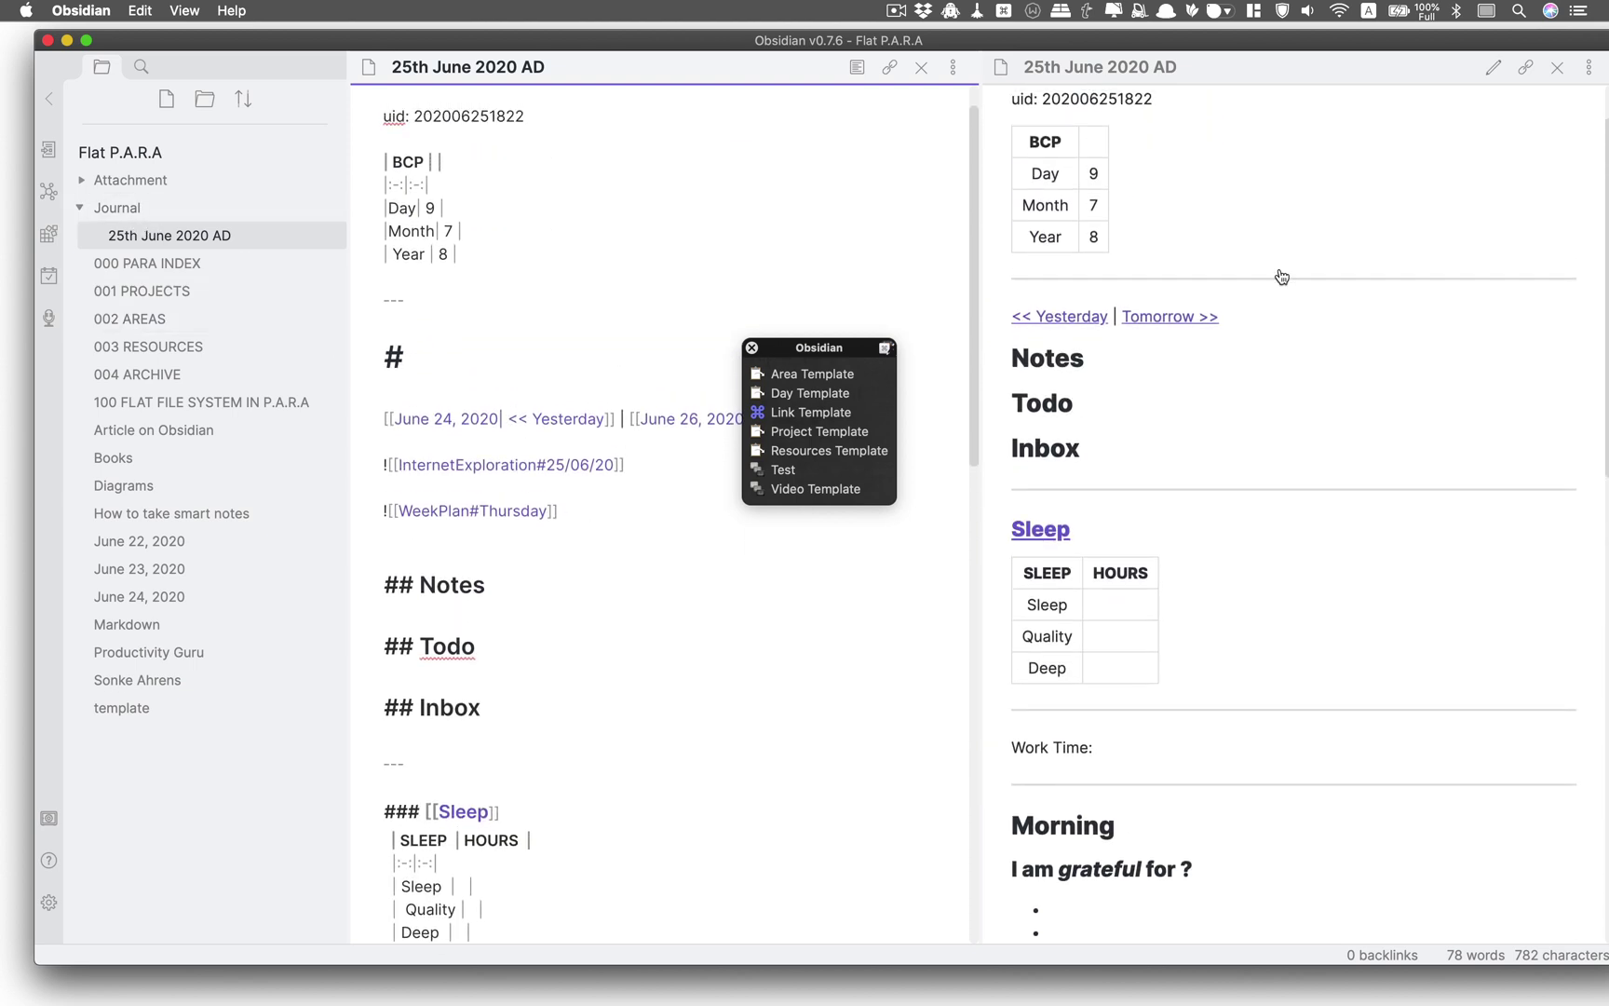
scroll(755, 197, "up", 1)
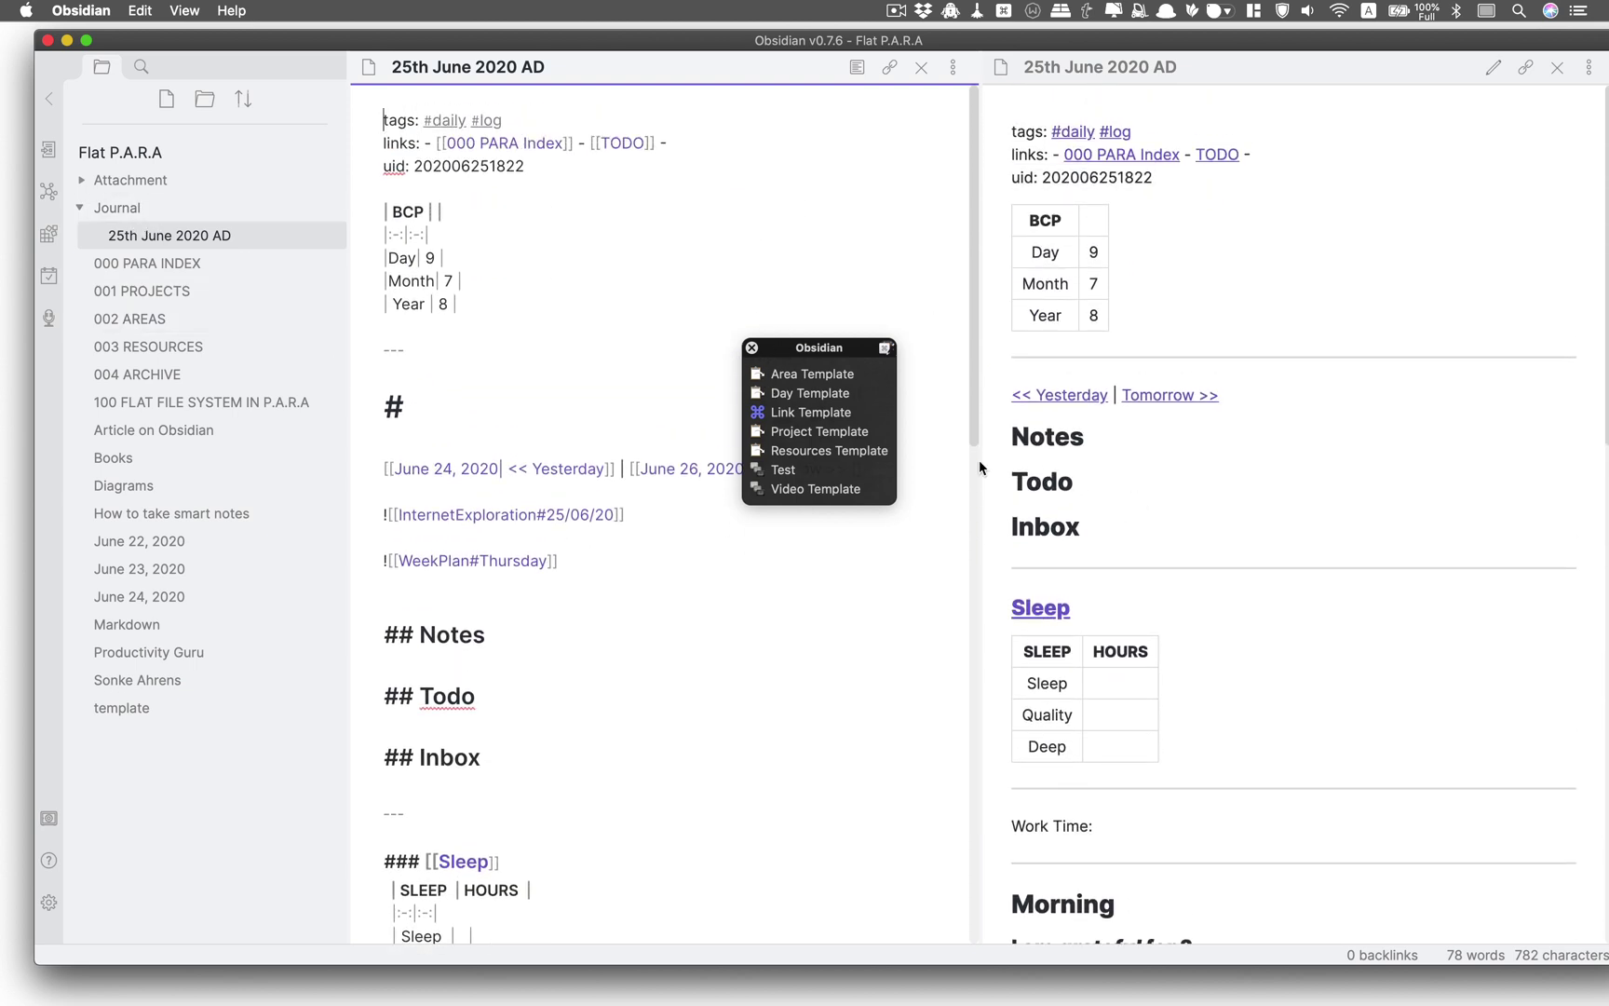
left_click(1168, 492)
scroll(713, 570, "down", 3)
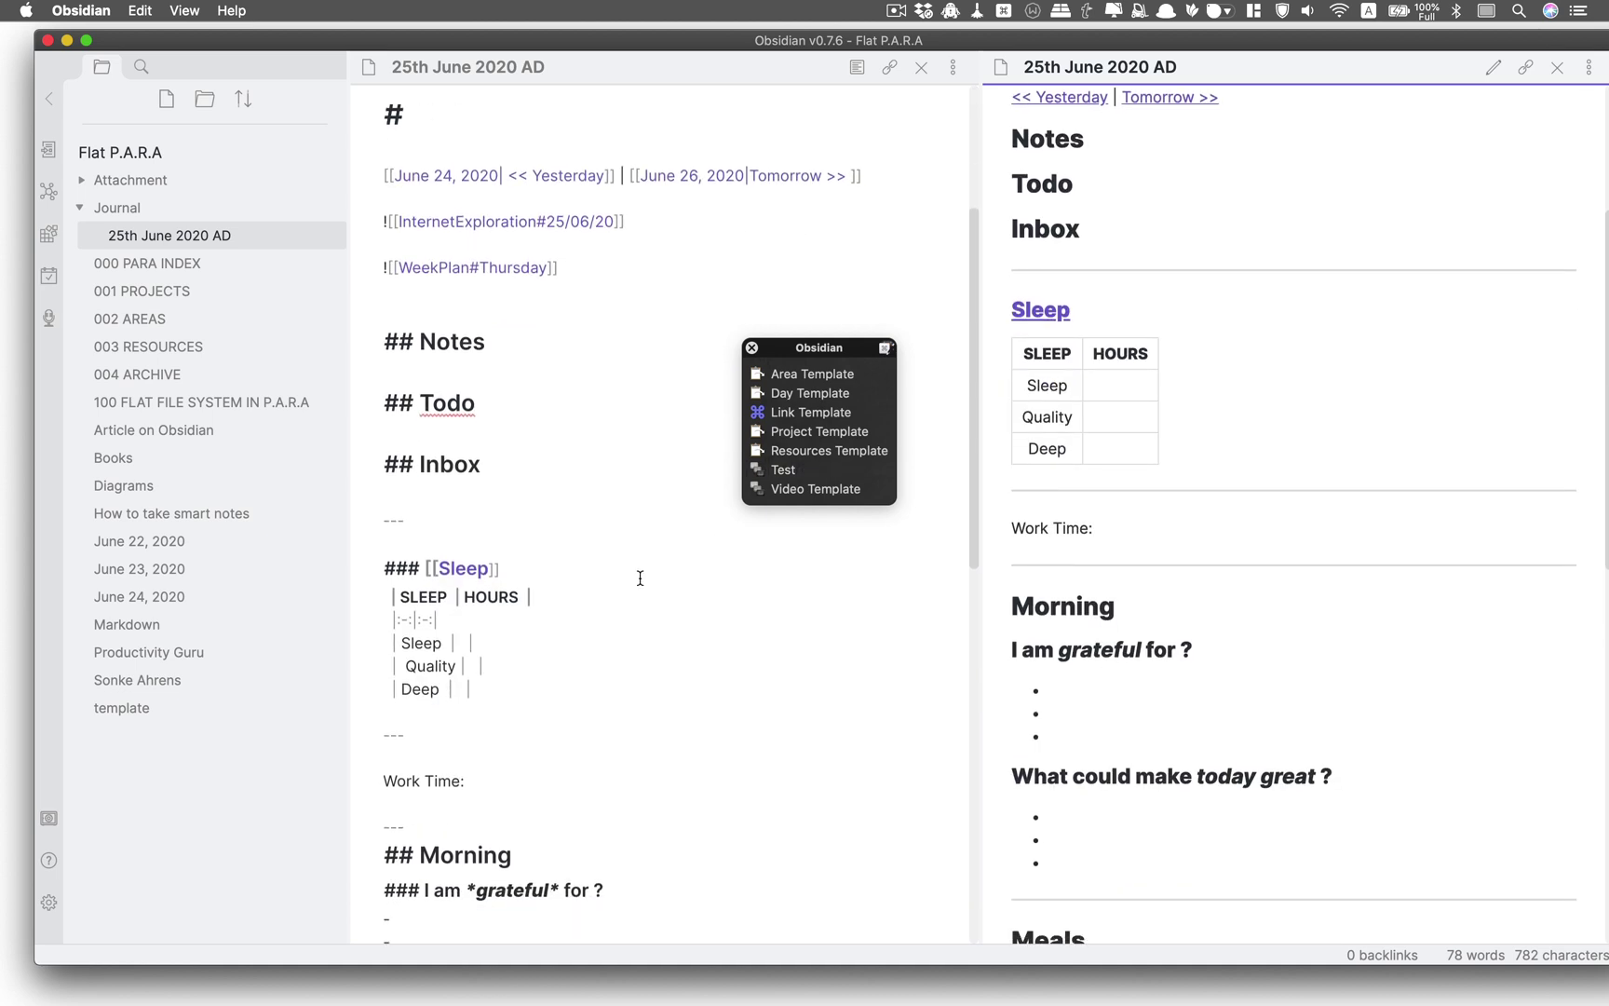
left_click(485, 414)
key("Return")
type("- Sample Task")
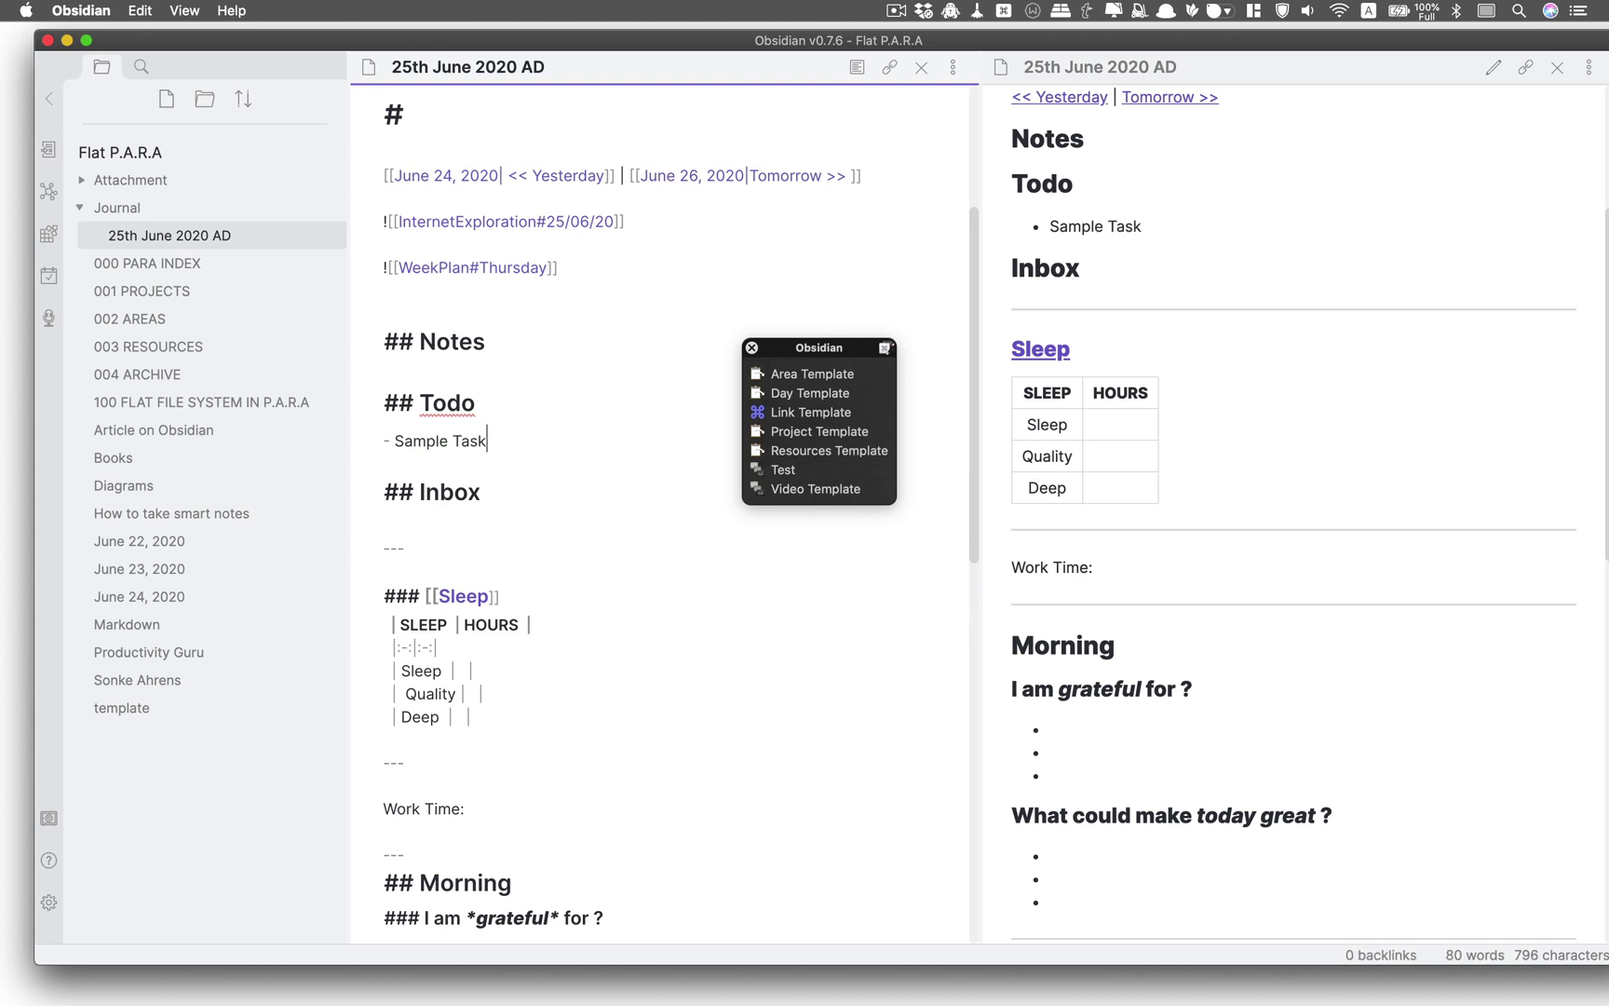
Turn the Sample Task bullet into a checkbox item, and tick and untick it in the preview
left_click(383, 441)
left_click(383, 463)
type("[]")
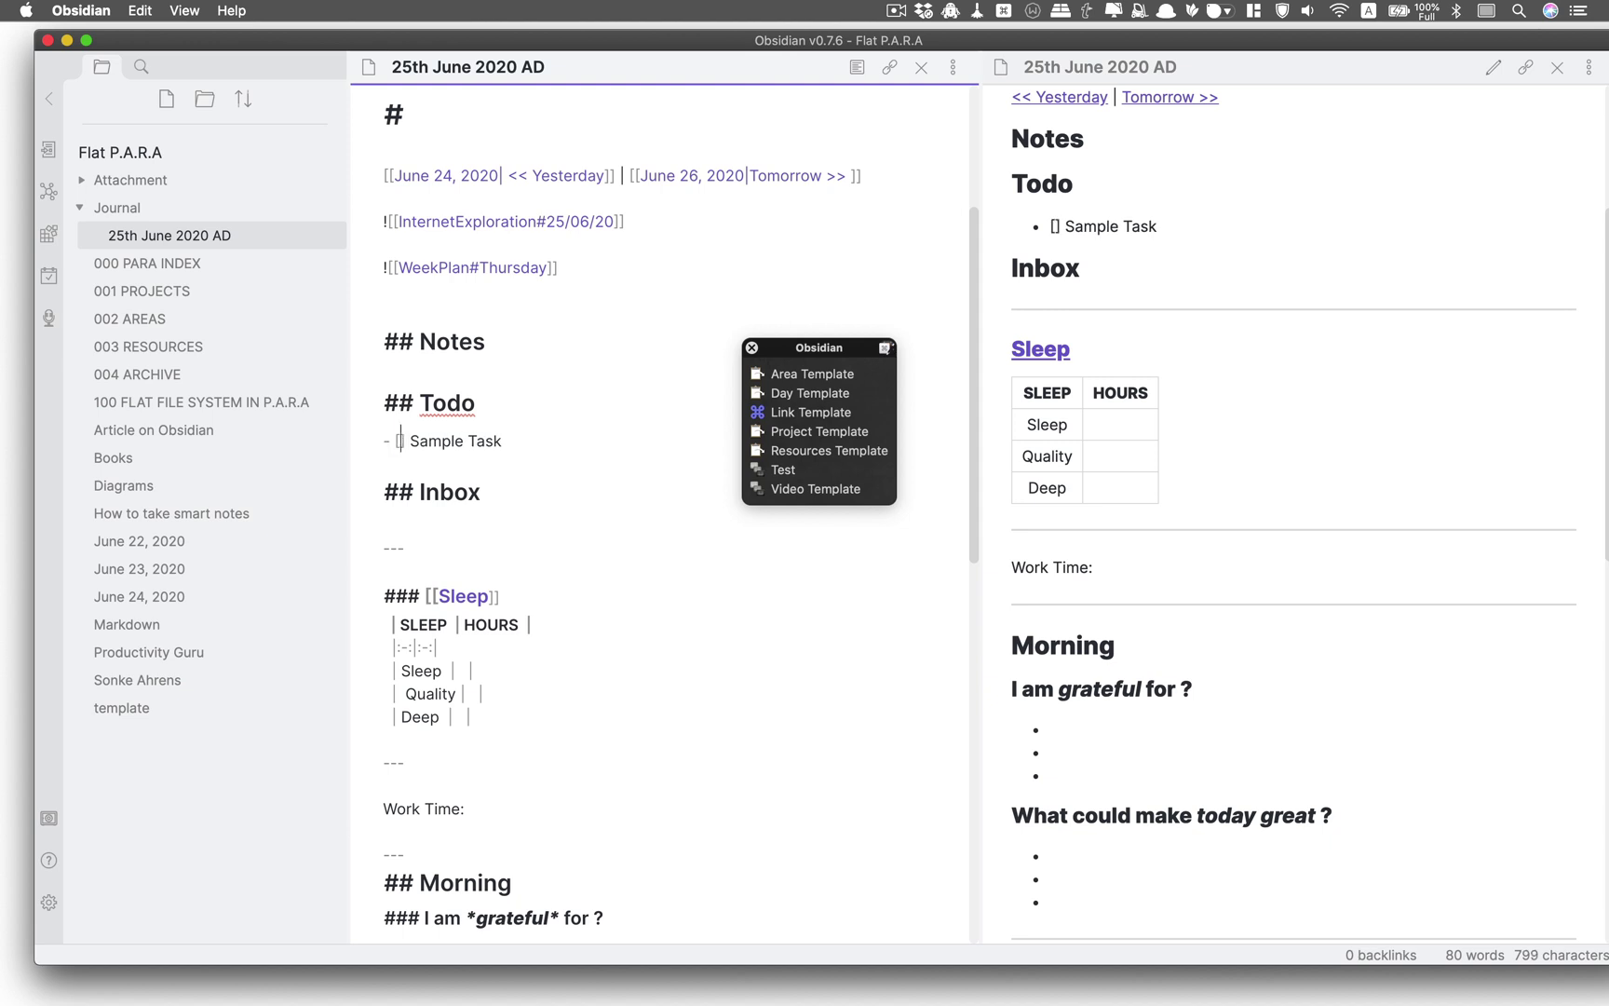
left_click(437, 455)
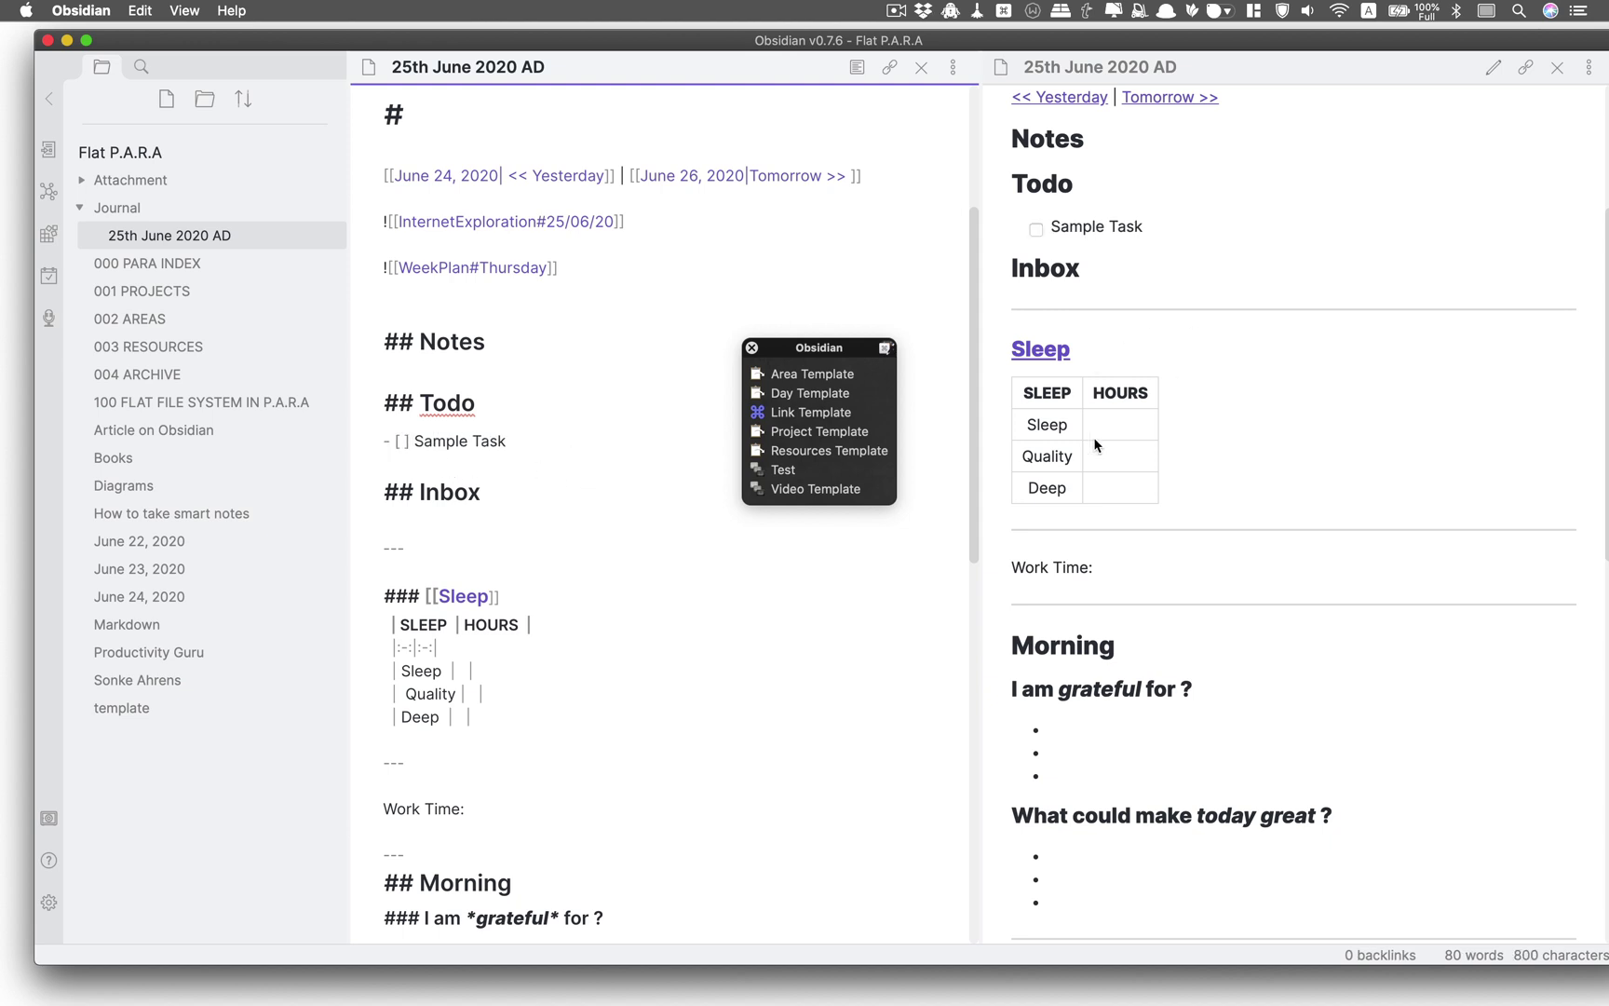
left_click(1037, 229)
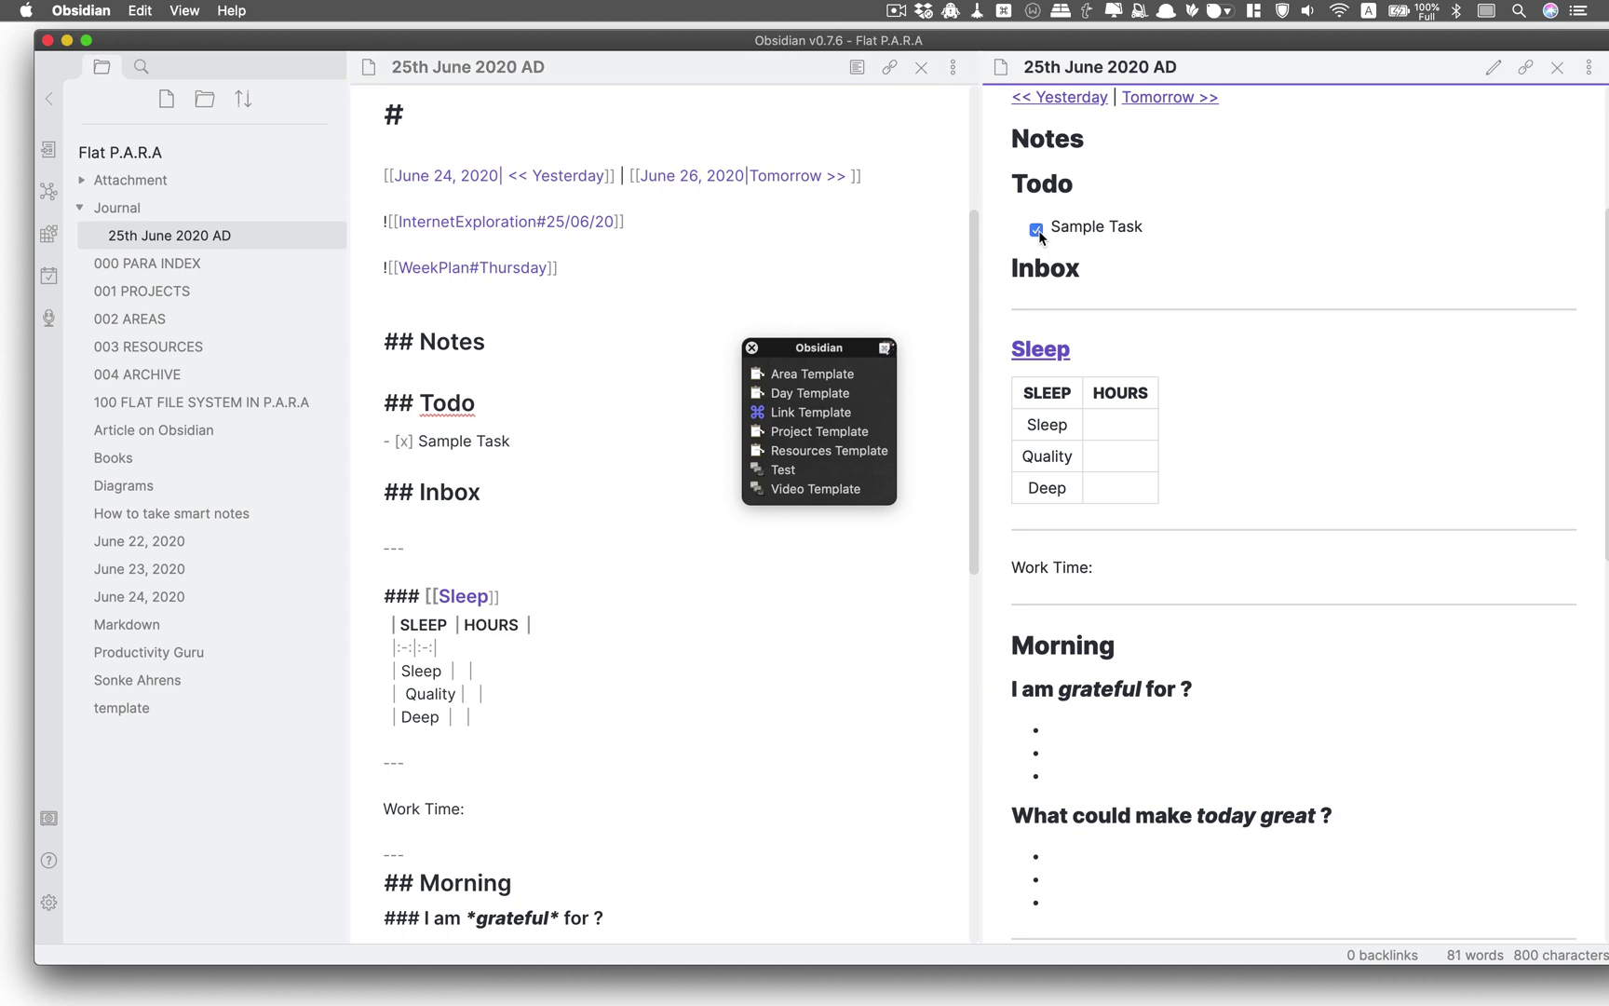
left_click(1037, 229)
Look through the remaining sections of the 25th June 2020 AD journal note for other tasks
scroll(587, 557, "down", 4)
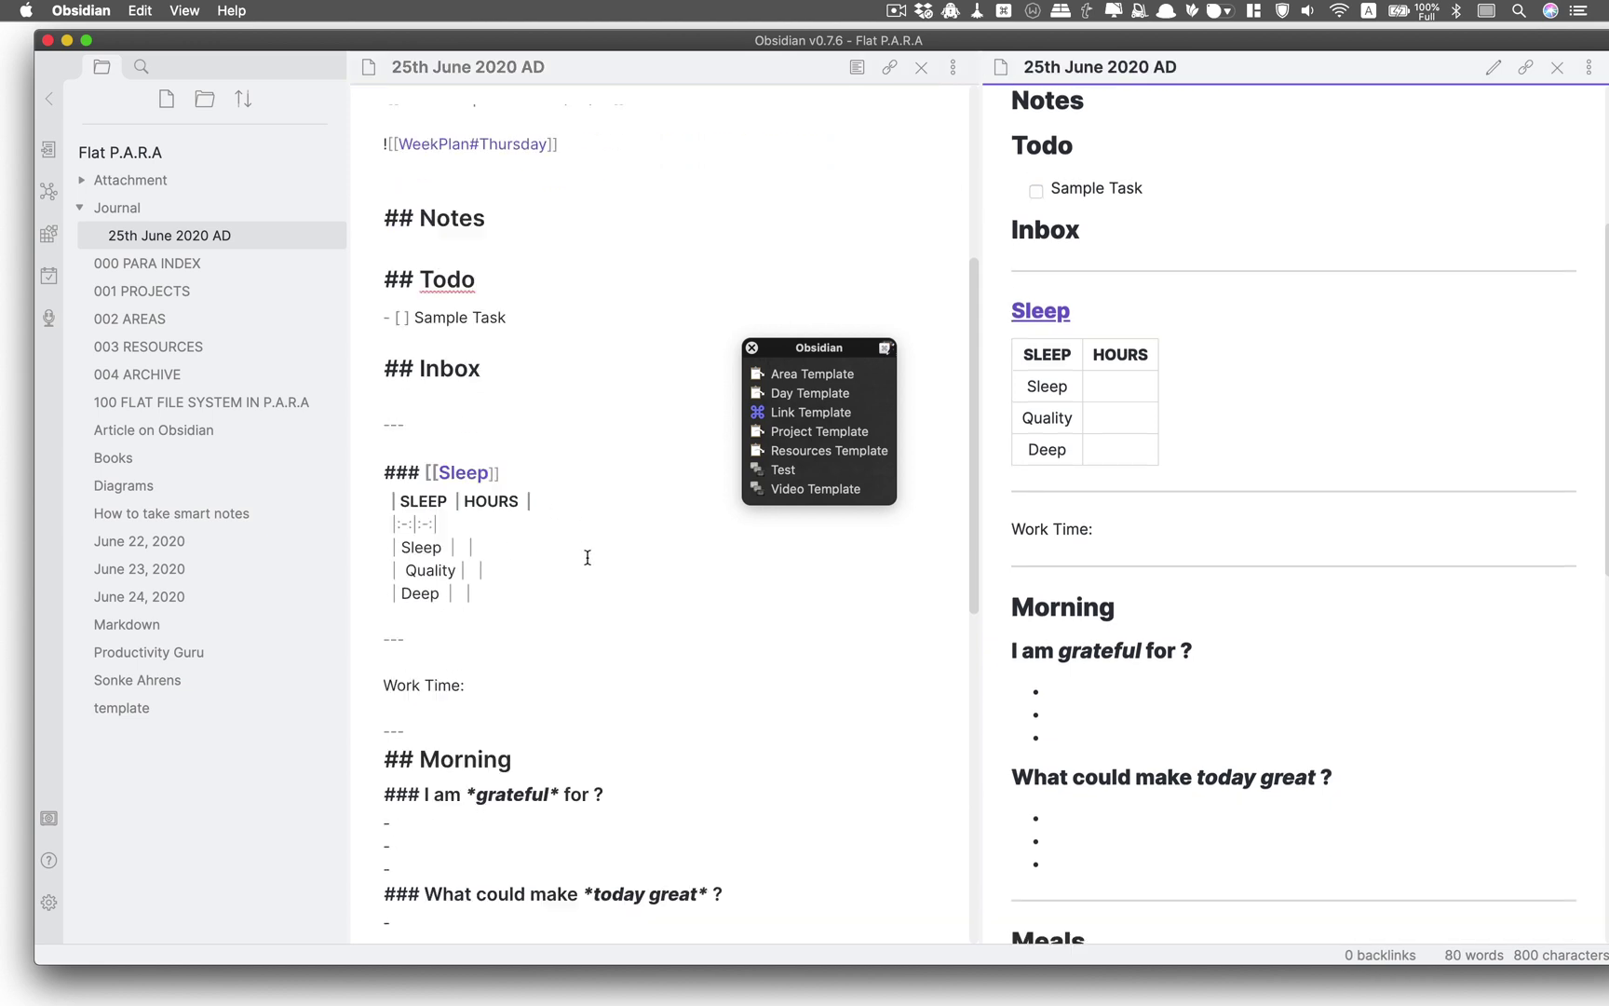
scroll(736, 733, "down", 15)
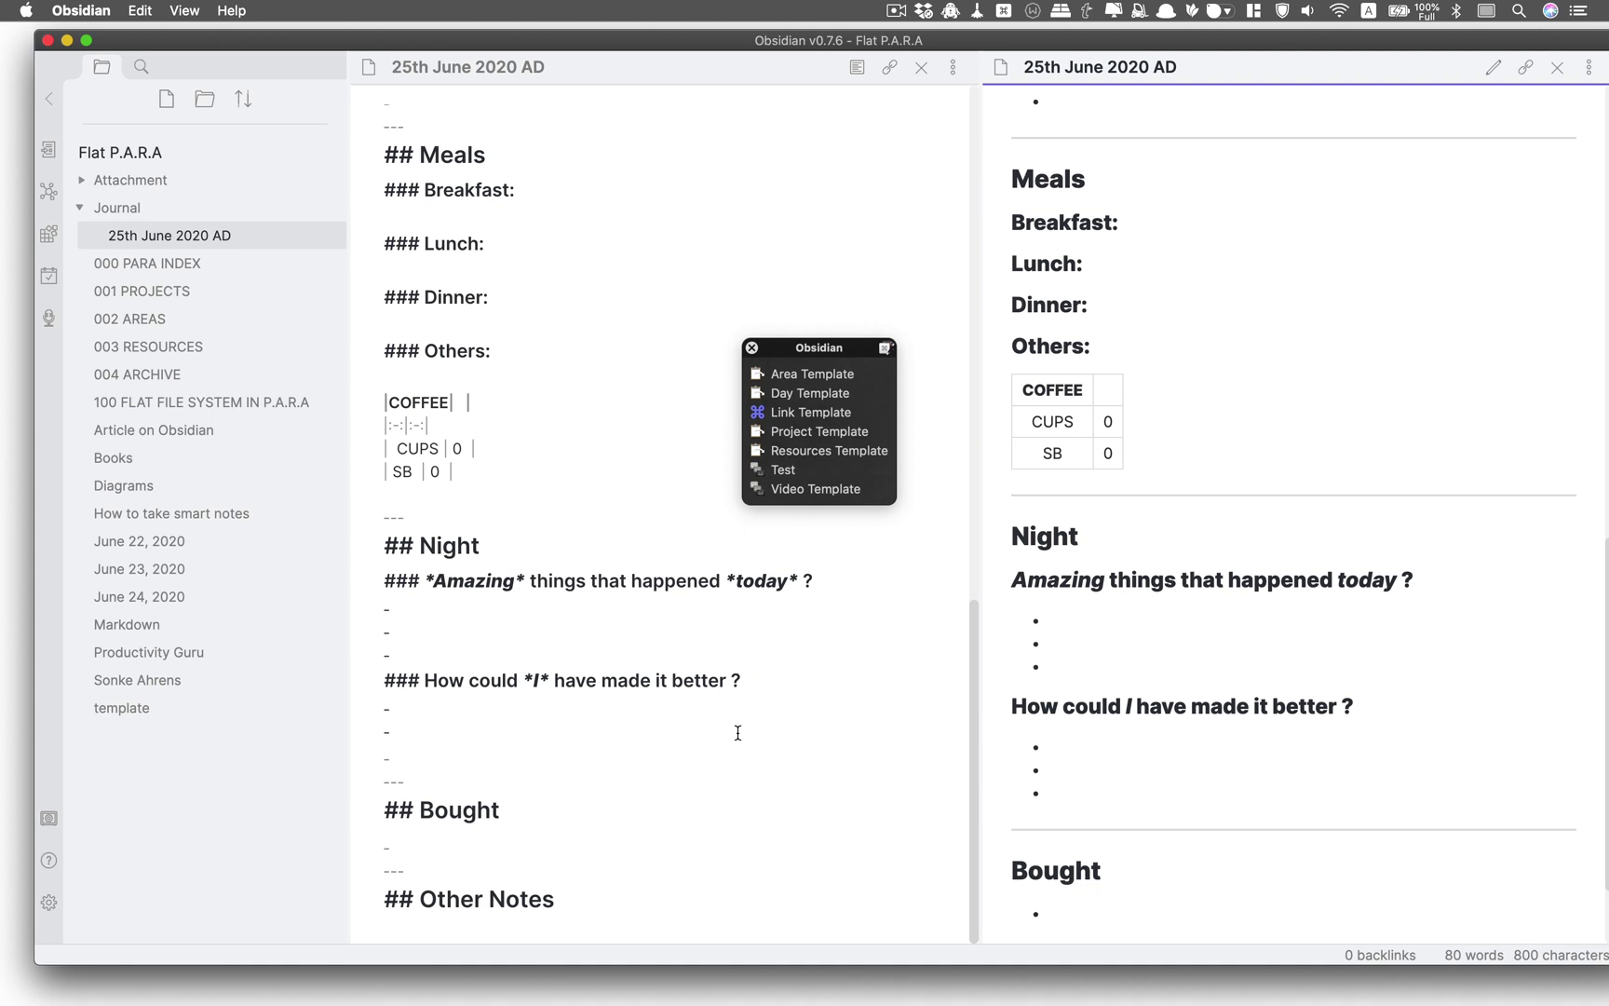
scroll(737, 733, "up", 10)
scroll(530, 330, "up", 2)
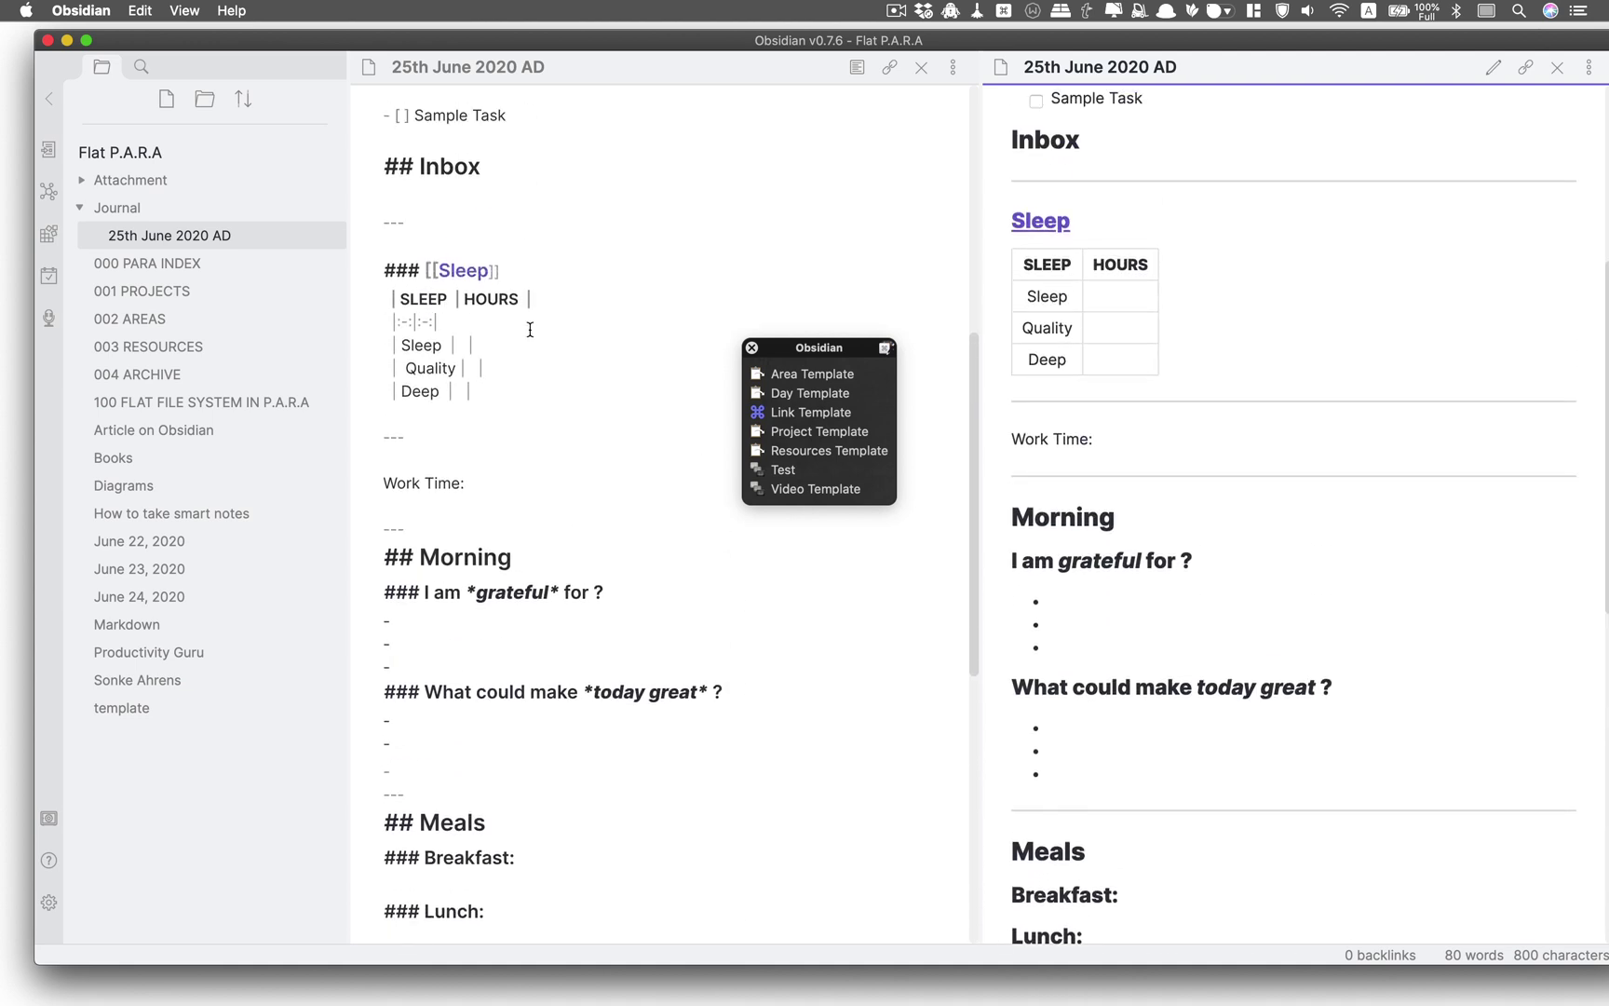
scroll(530, 330, "up", 10)
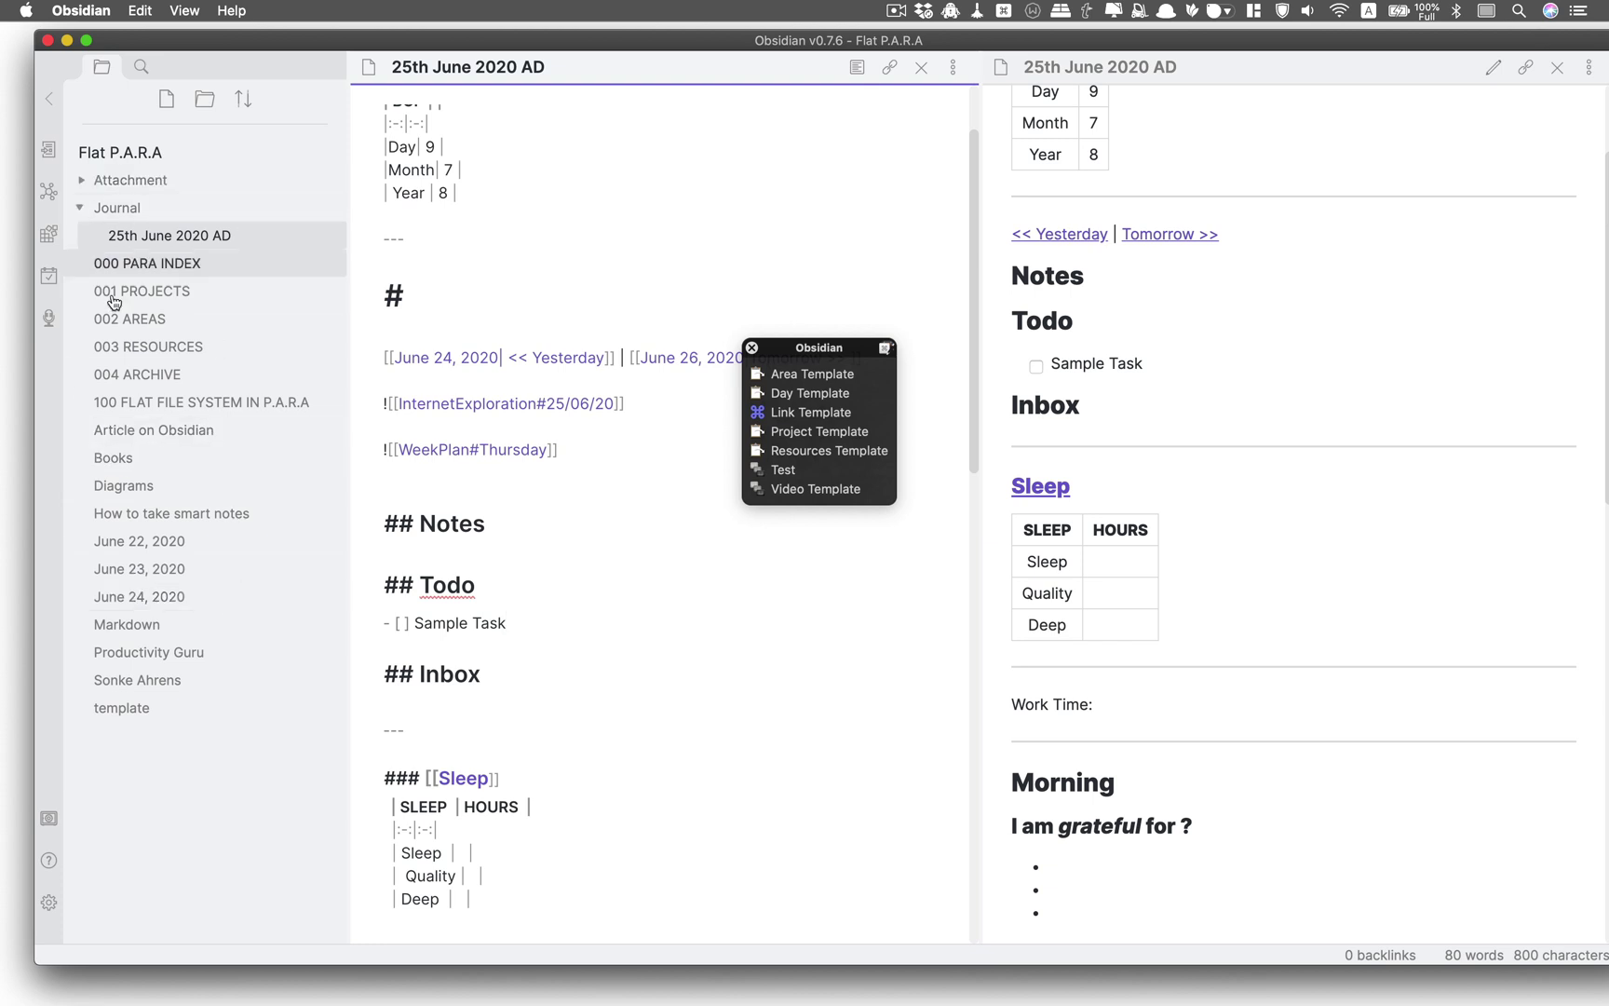
Look through the numbered PARA notes, 100 FLAT FILE SYSTEM IN P.A.R.A and Article on Obsidian for todo items
left_click(139, 264)
left_click(149, 295)
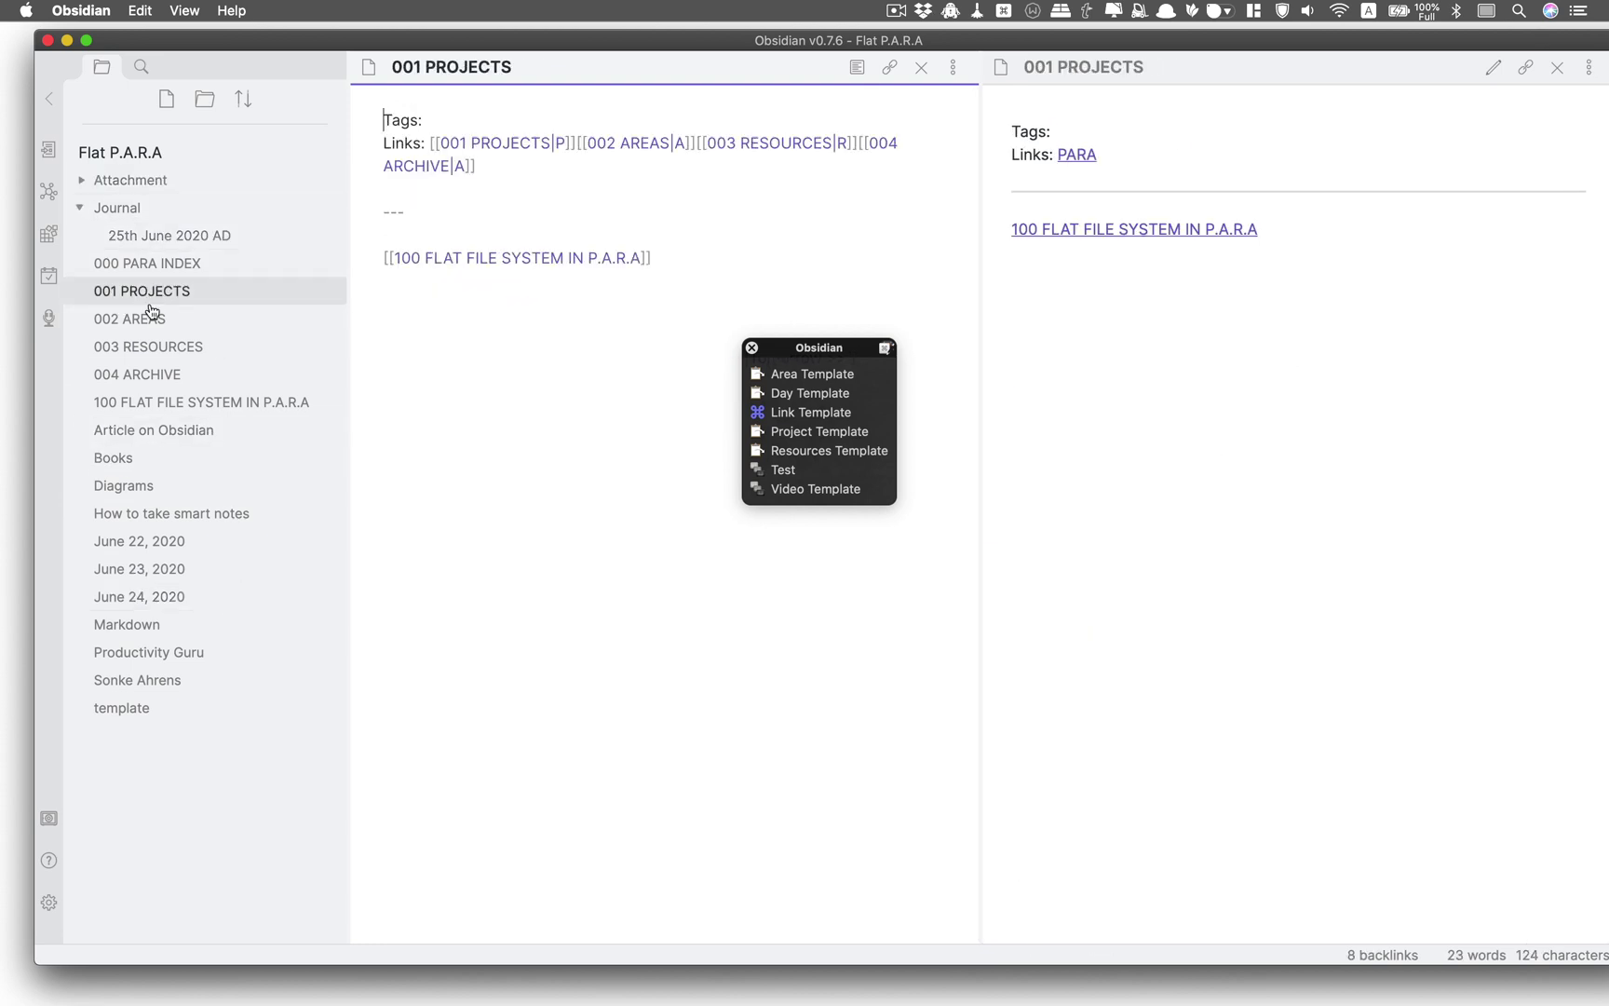
left_click(150, 319)
left_click(160, 347)
left_click(167, 373)
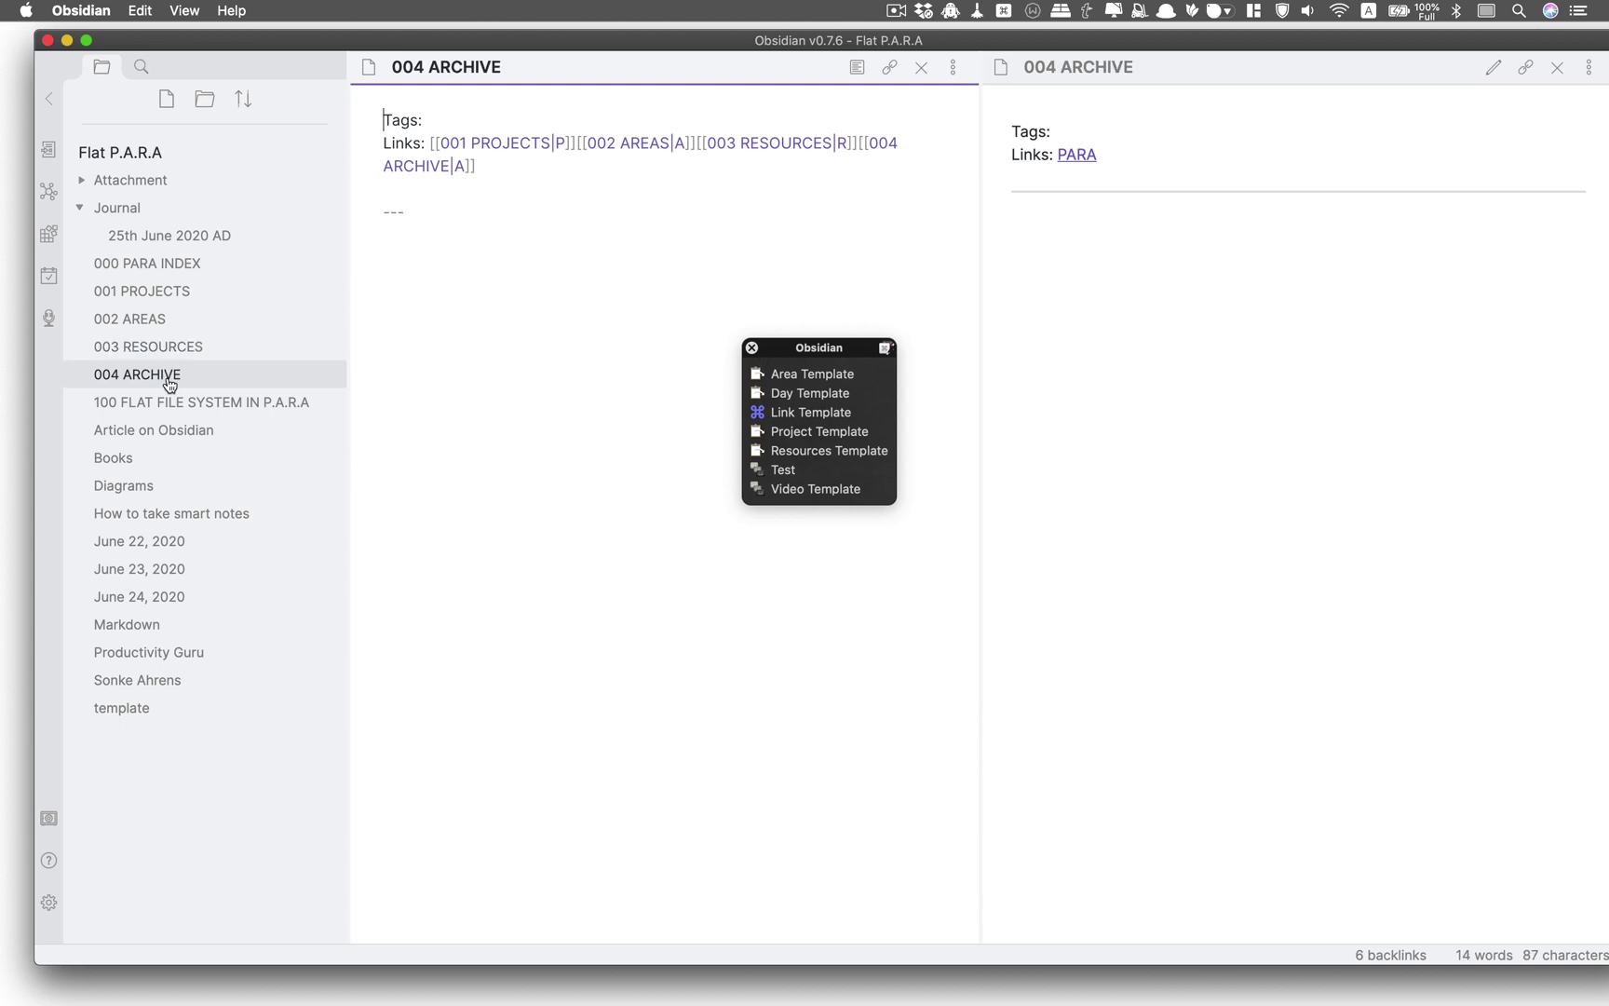
left_click(170, 400)
left_click(170, 430)
left_click(174, 409)
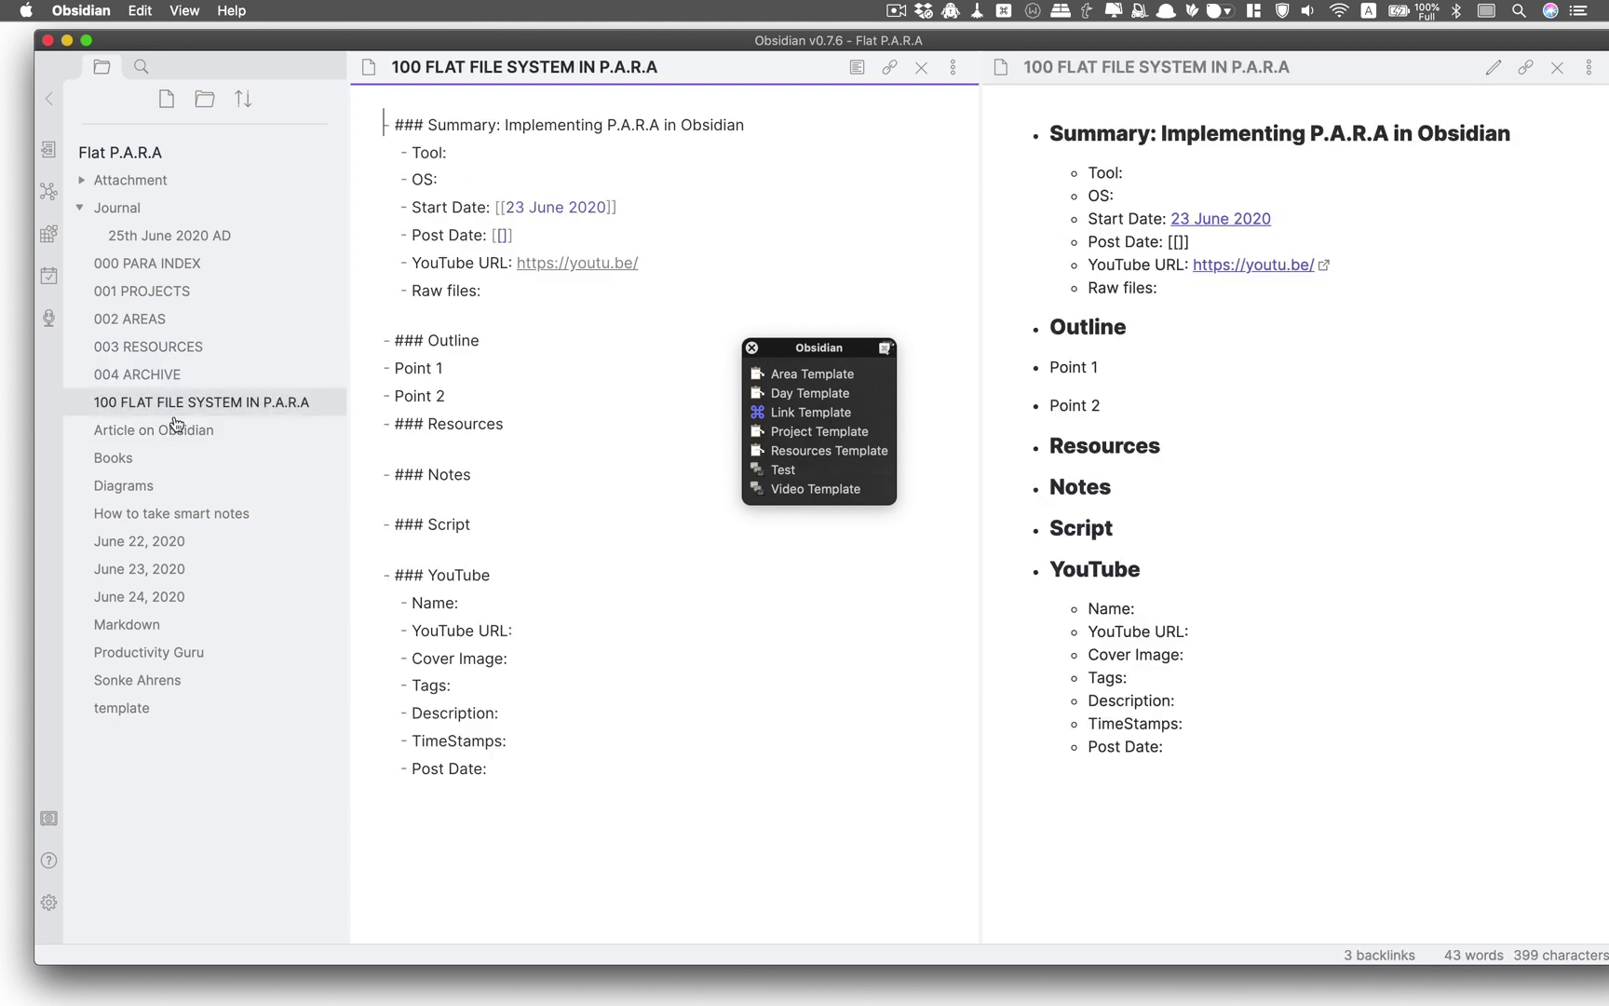
left_click(177, 431)
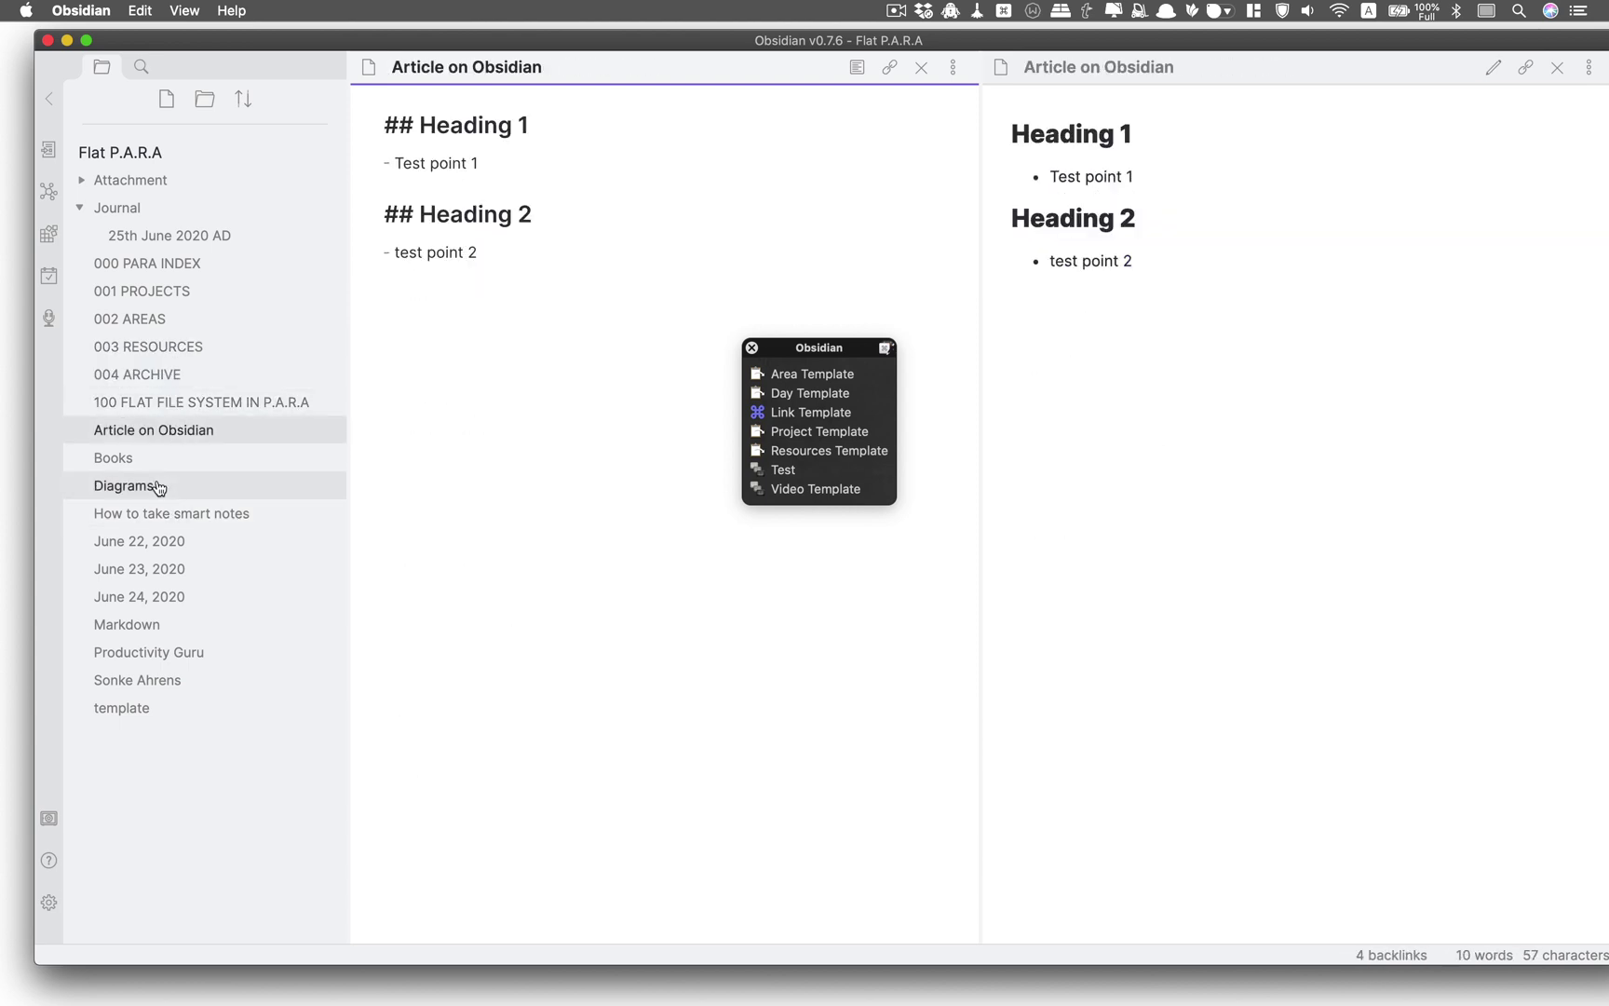
Examine the Markdown, Productivity Guru and template notes for checkbox tasks
left_click(182, 624)
scroll(1118, 540, "down", 10)
scroll(1100, 549, "down", 15)
scroll(1099, 549, "down", 15)
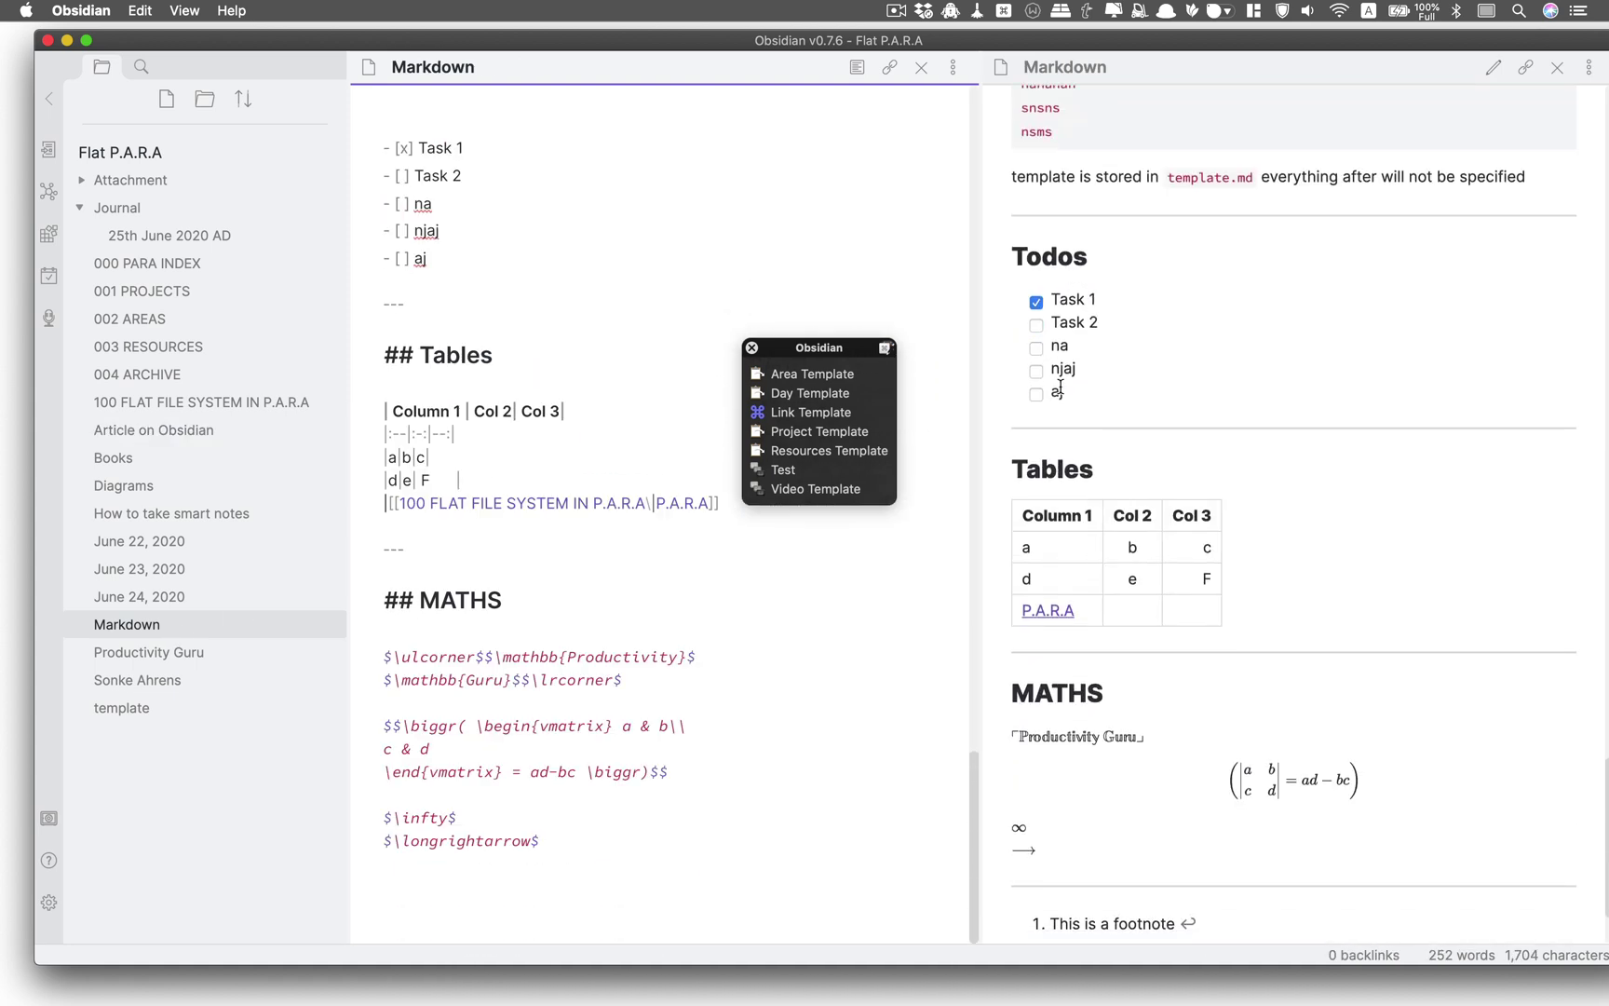
left_click(150, 657)
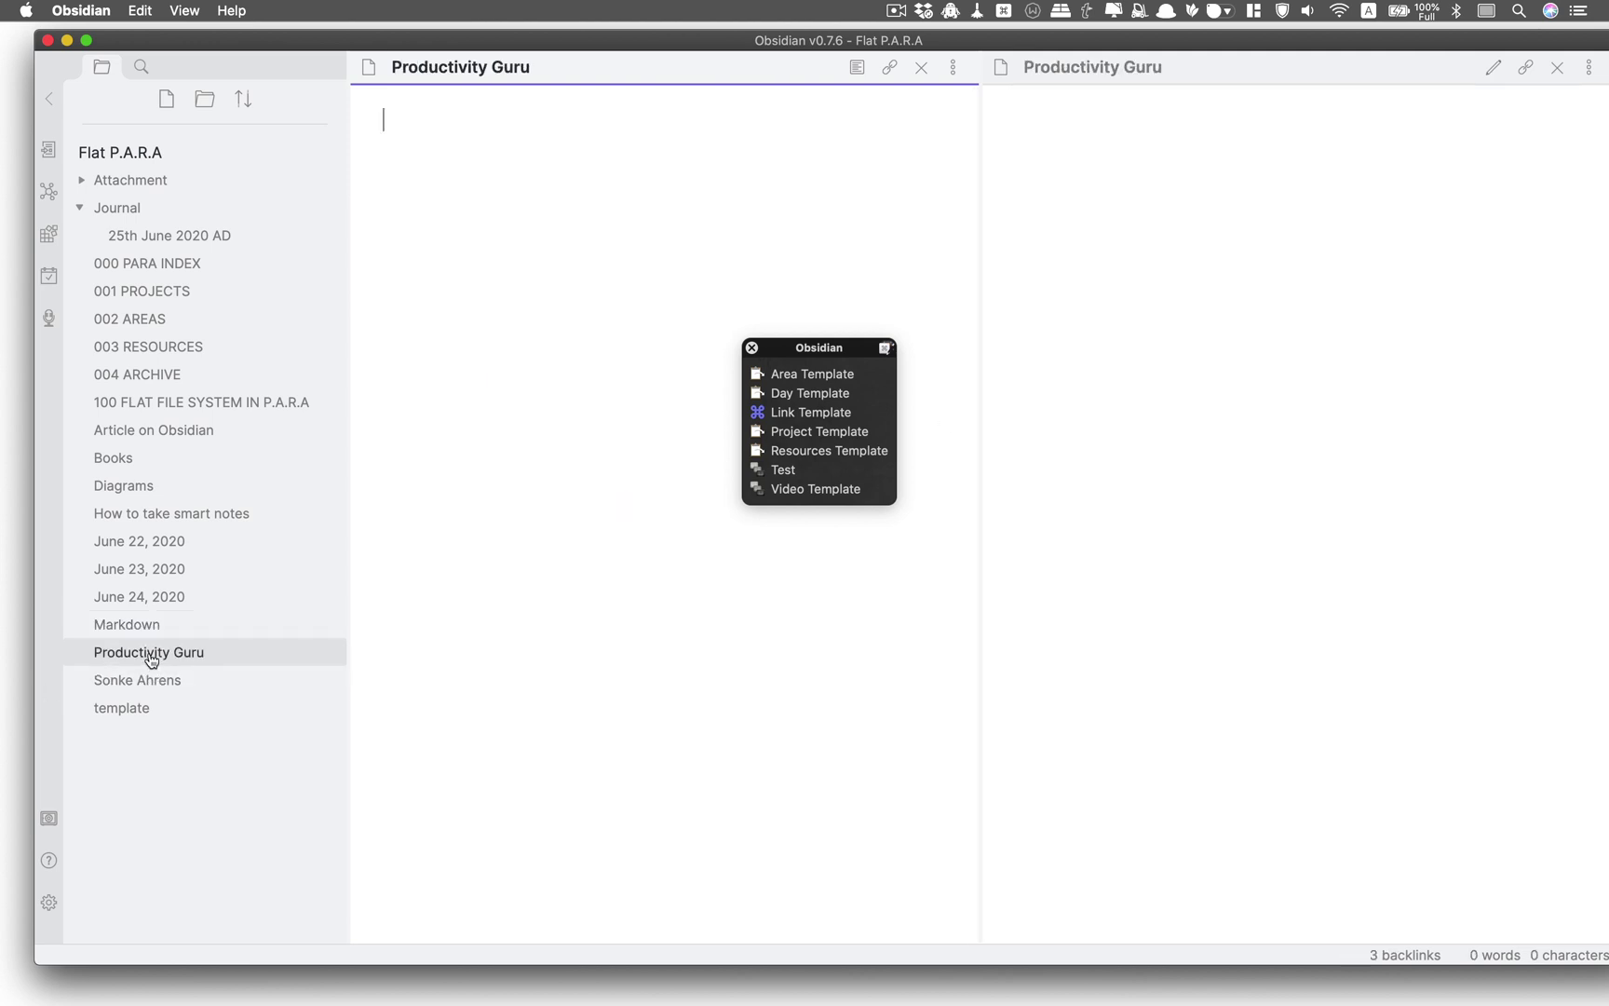
left_click(141, 687)
left_click(144, 706)
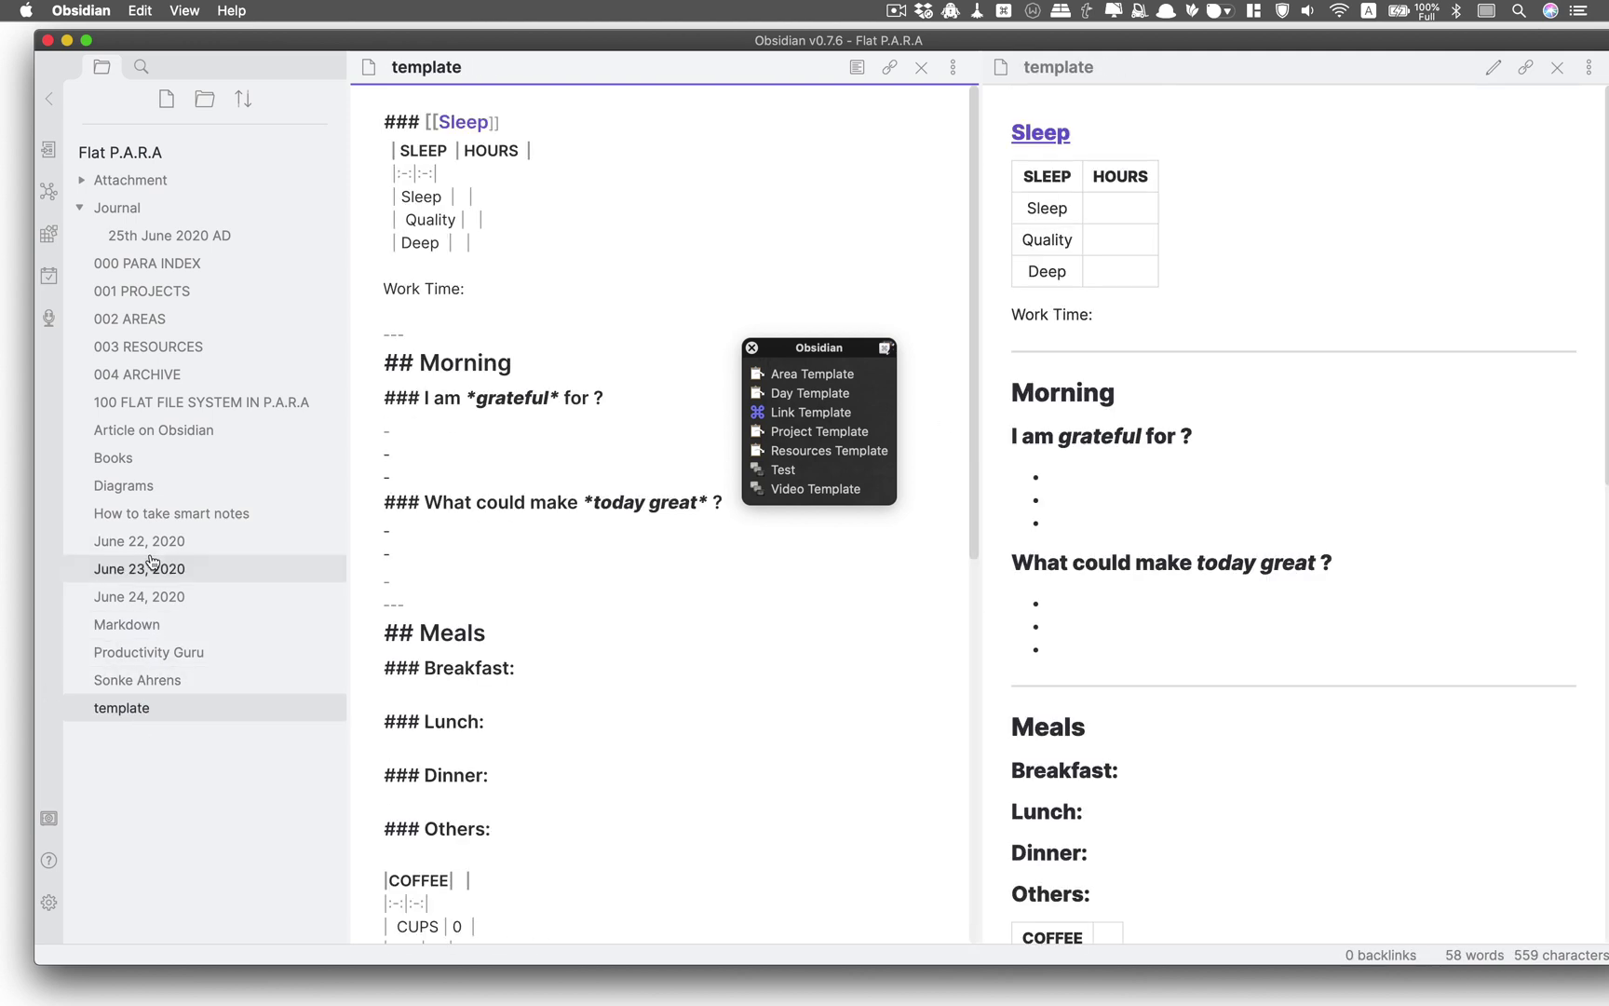
scroll(913, 591, "down", 8)
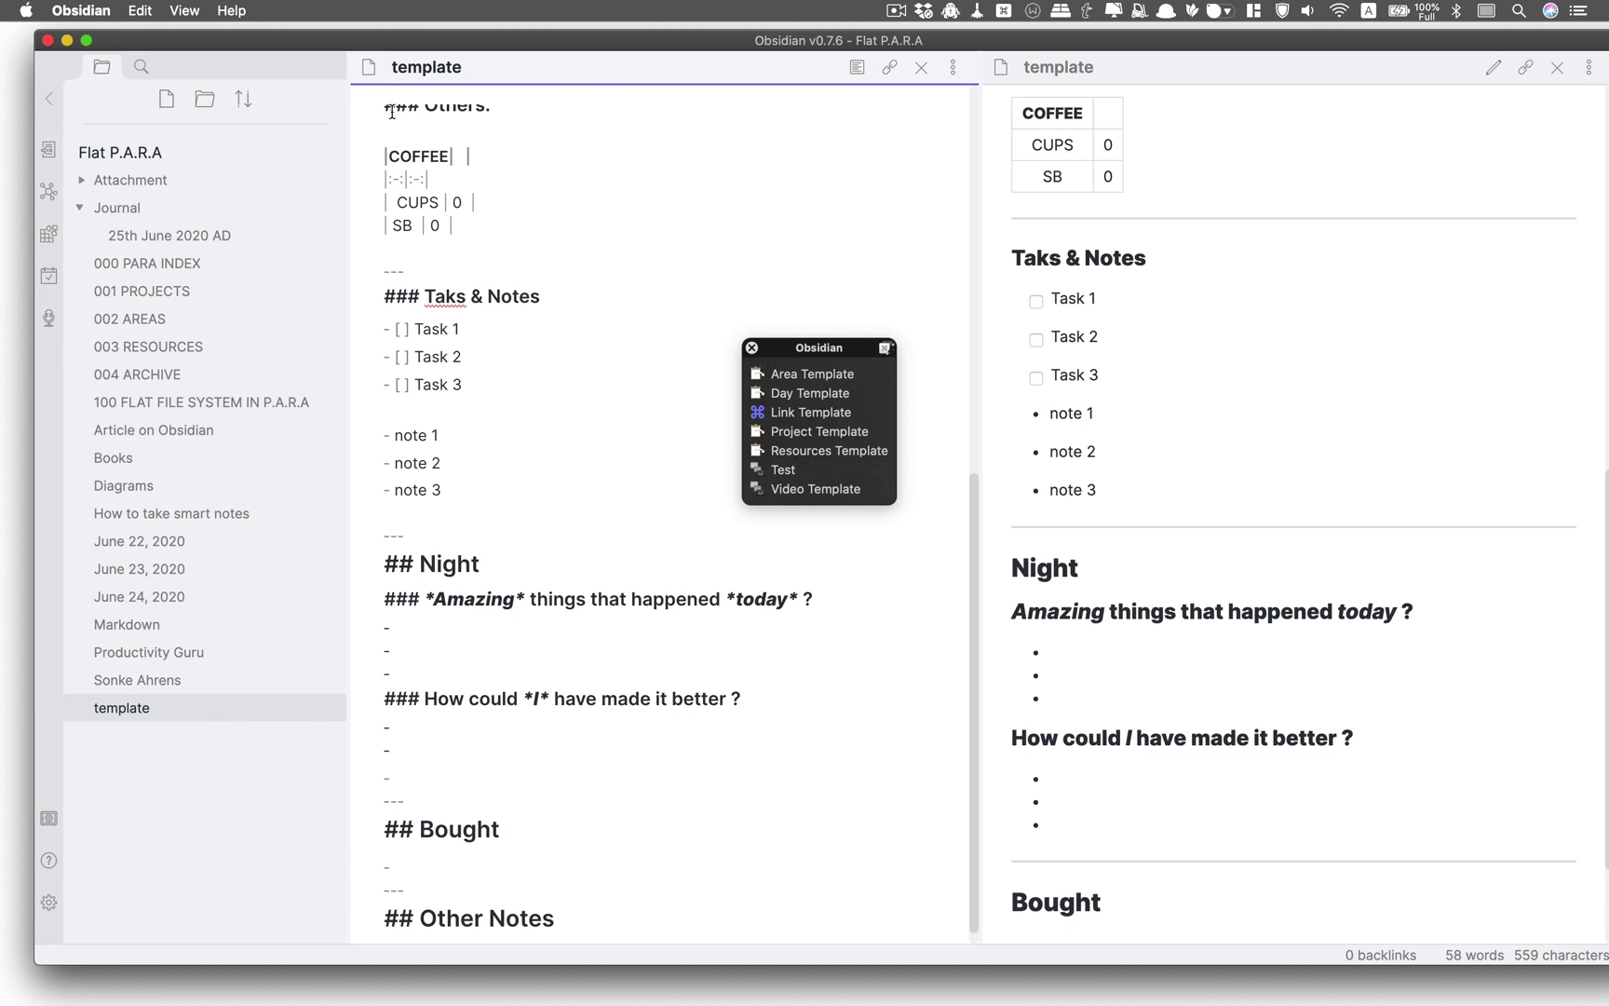
Move the Obsidian and obsidian_utils-master windows aside and switch to the Terminal window
left_click_drag(326, 42, 429, 64)
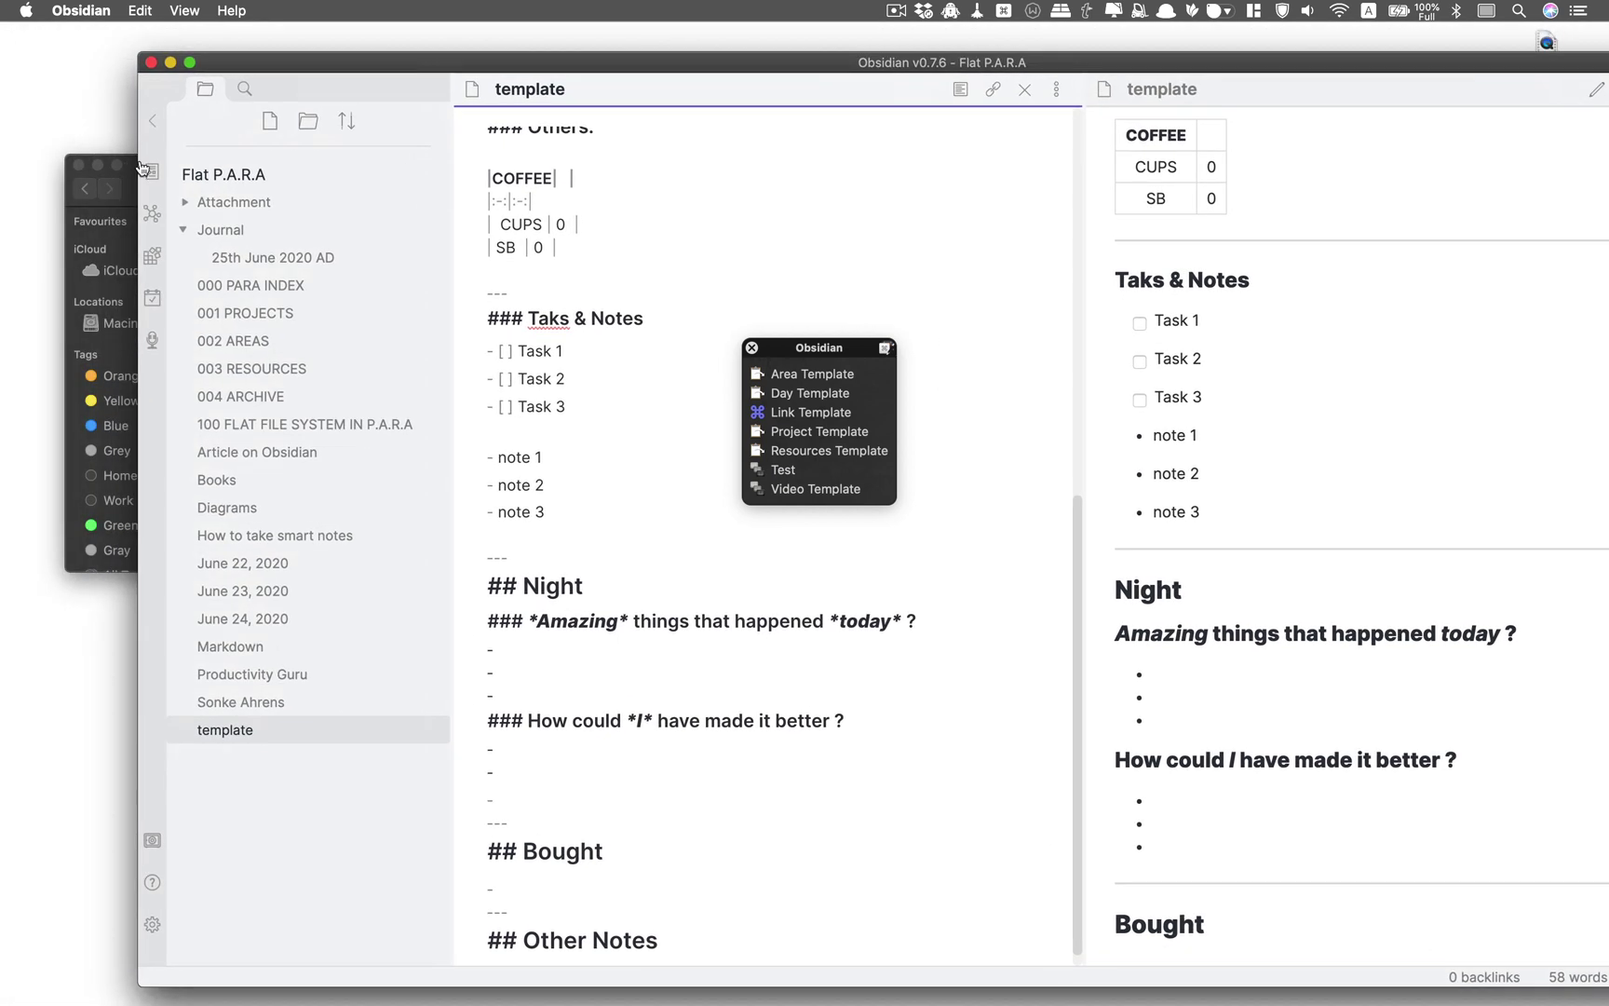
left_click(126, 199)
left_click_drag(174, 179, 339, 182)
left_click(94, 342)
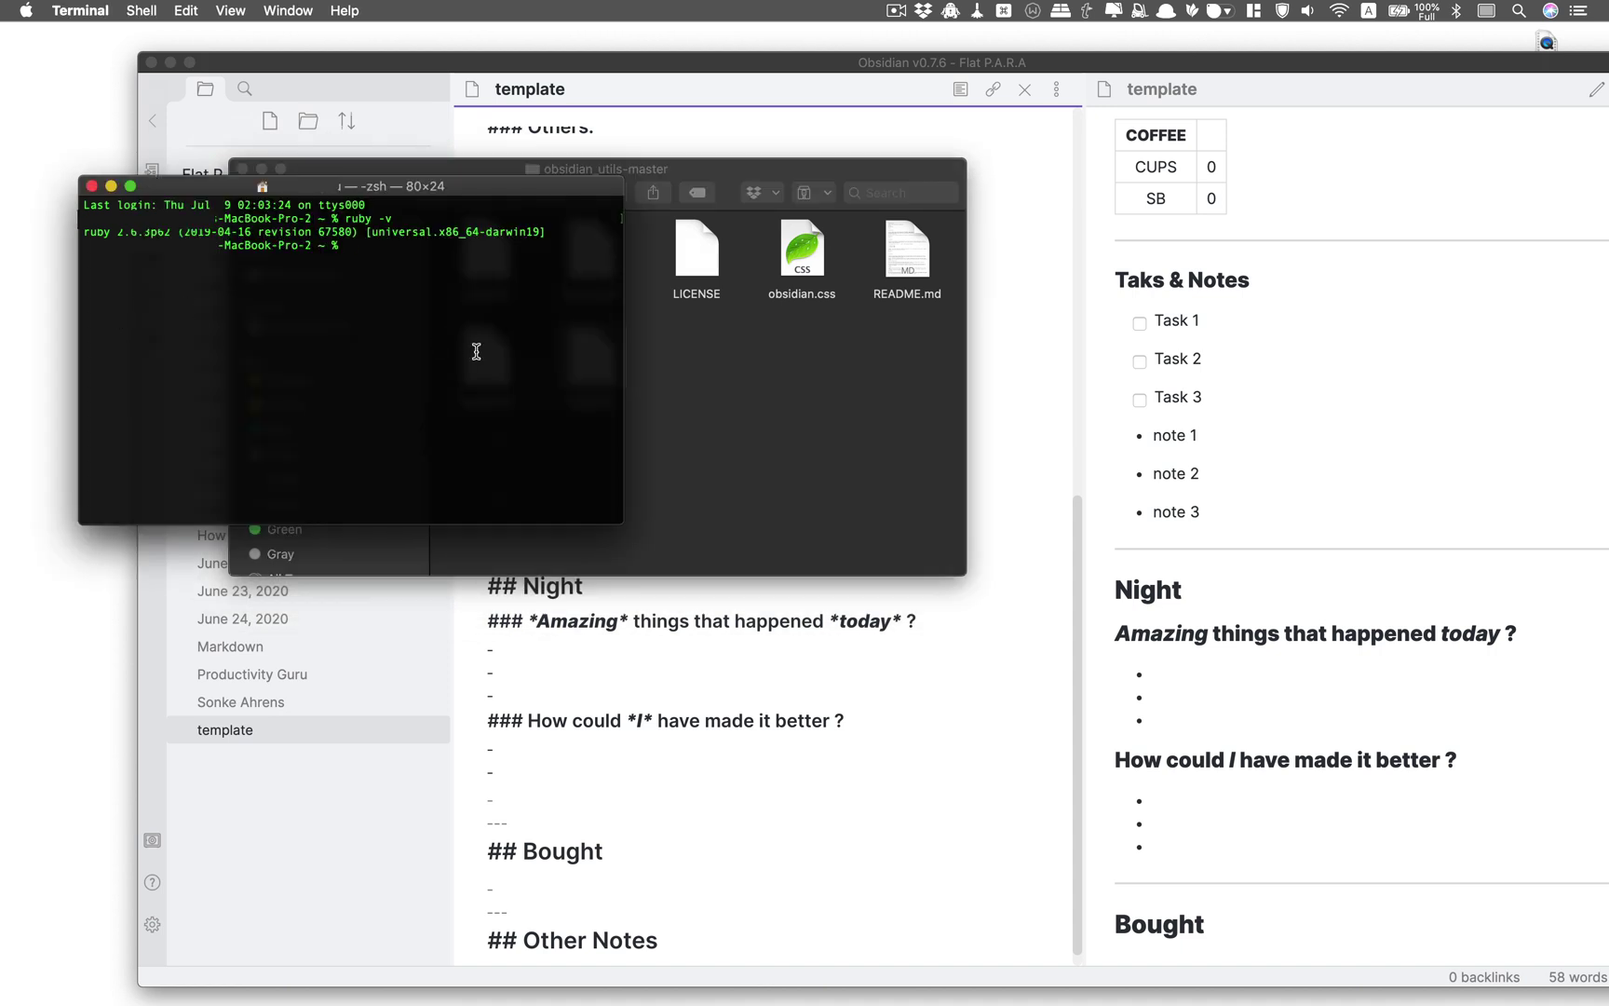
Change the Terminal working directory to the obsidian_utils-master folder inside Desktop/Obsidian utils
type("cd")
left_click_drag(544, 192, 503, 238)
left_click_drag(532, 169, 399, 326)
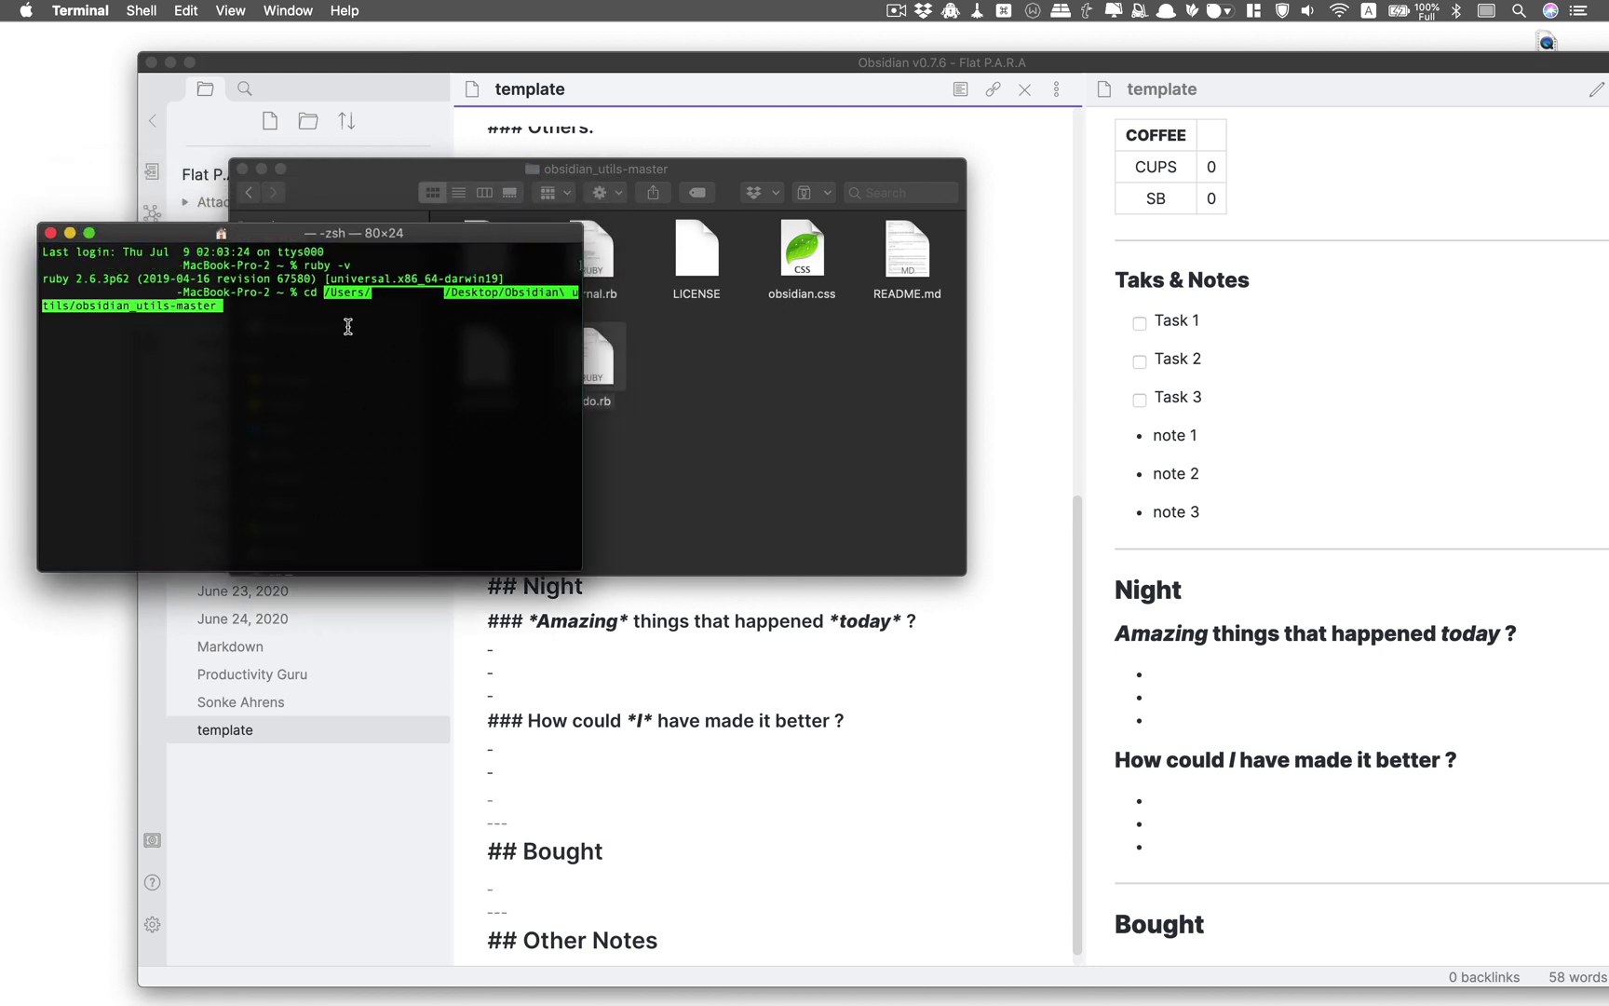
key("Return")
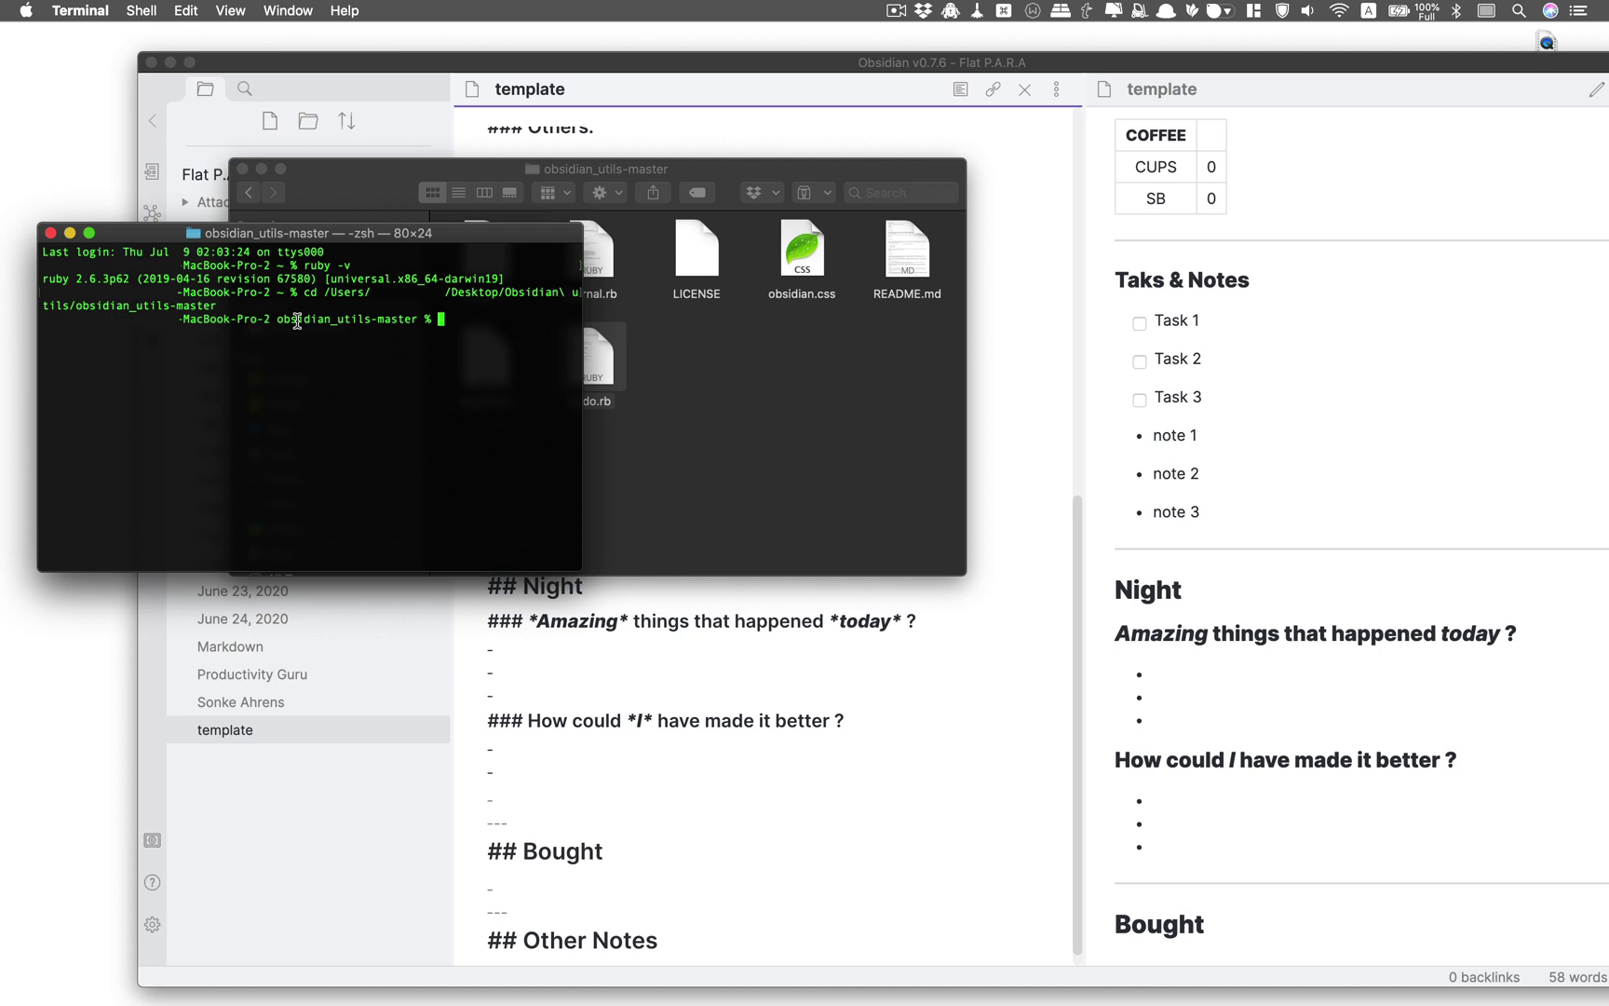
Run the todo.rb script with Ruby from the obsidian_utils-master folder
left_click(718, 449)
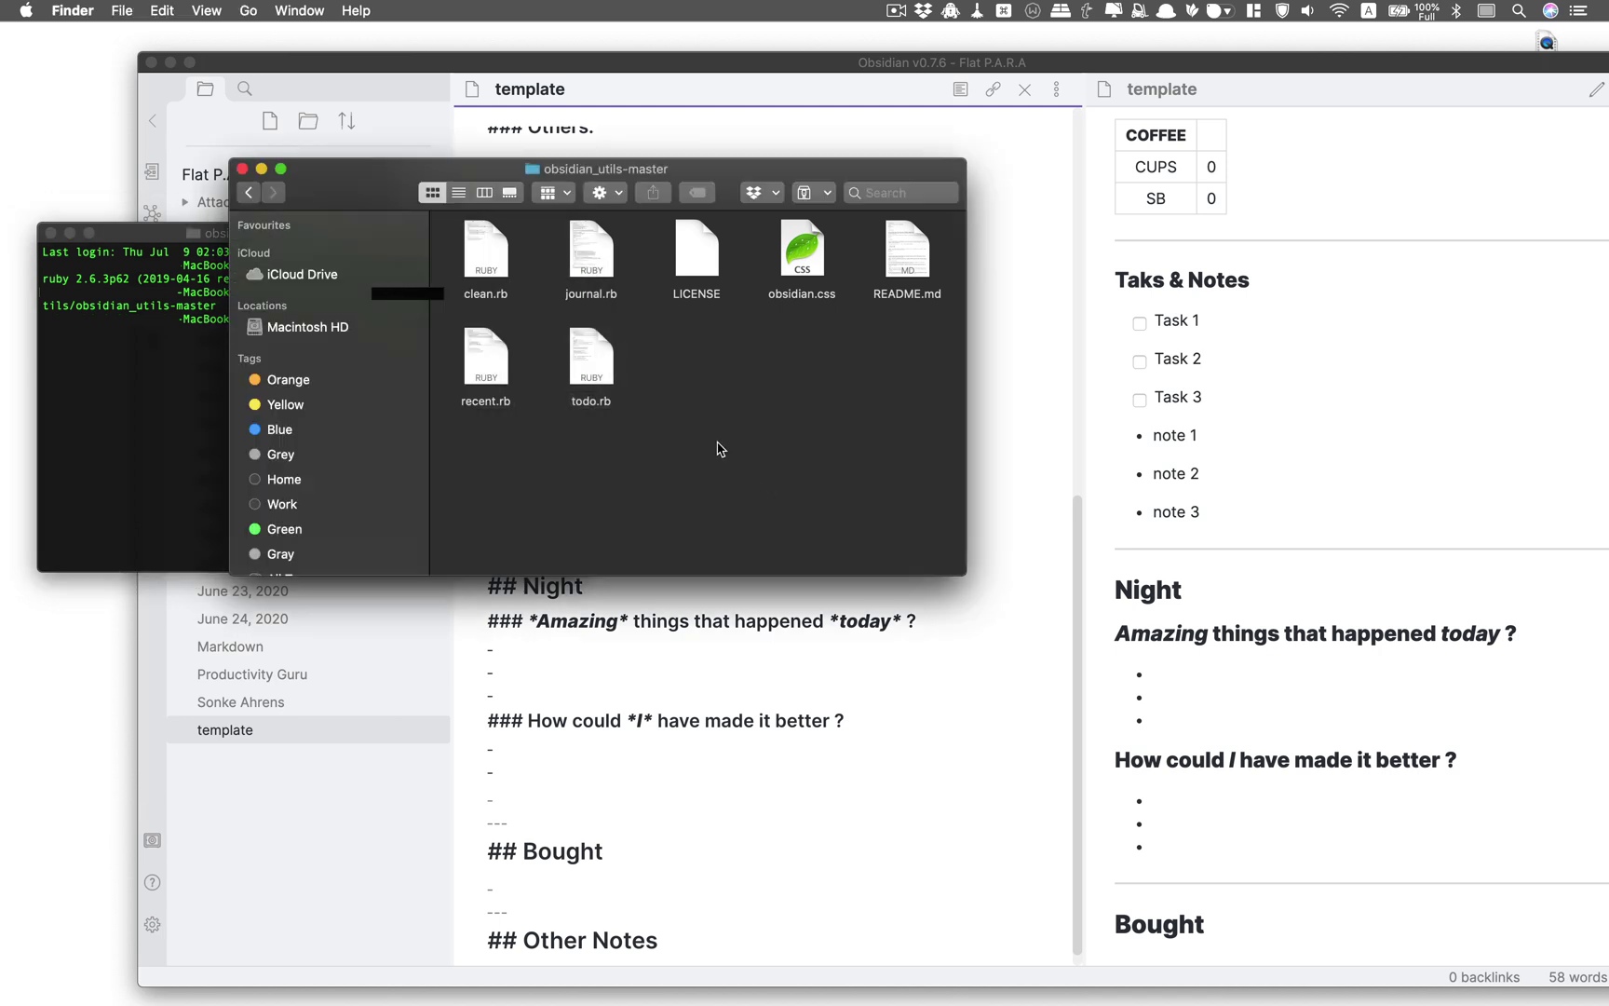
left_click(131, 449)
type("ruby ")
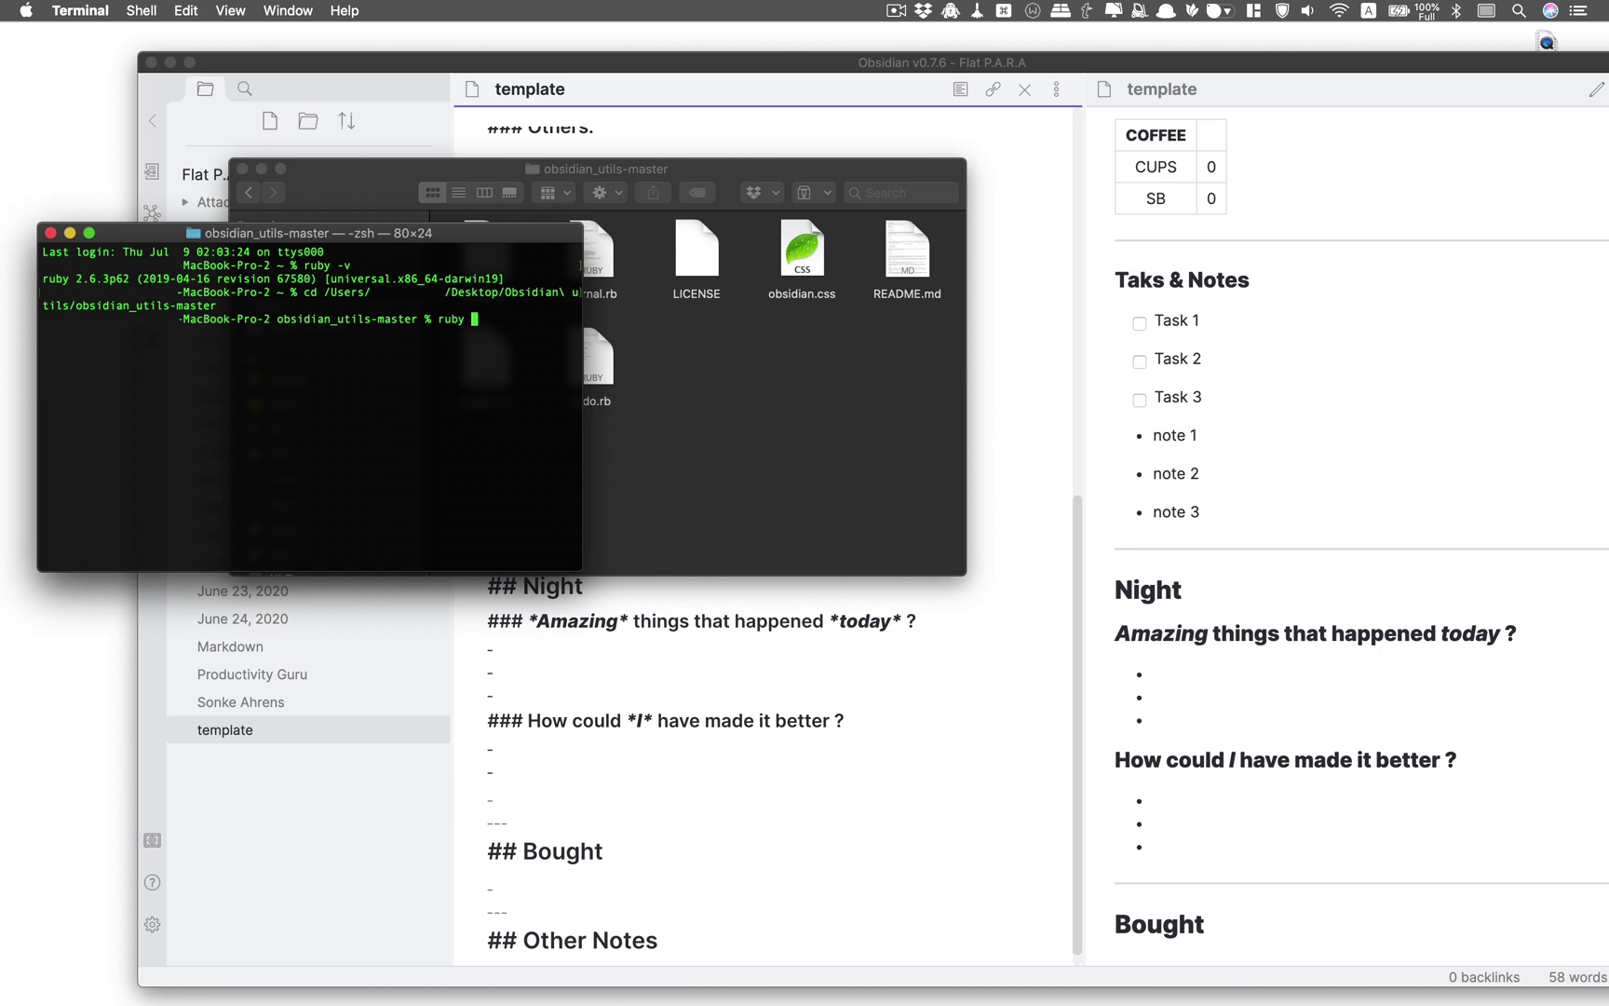
type("todo.rb")
key("Return")
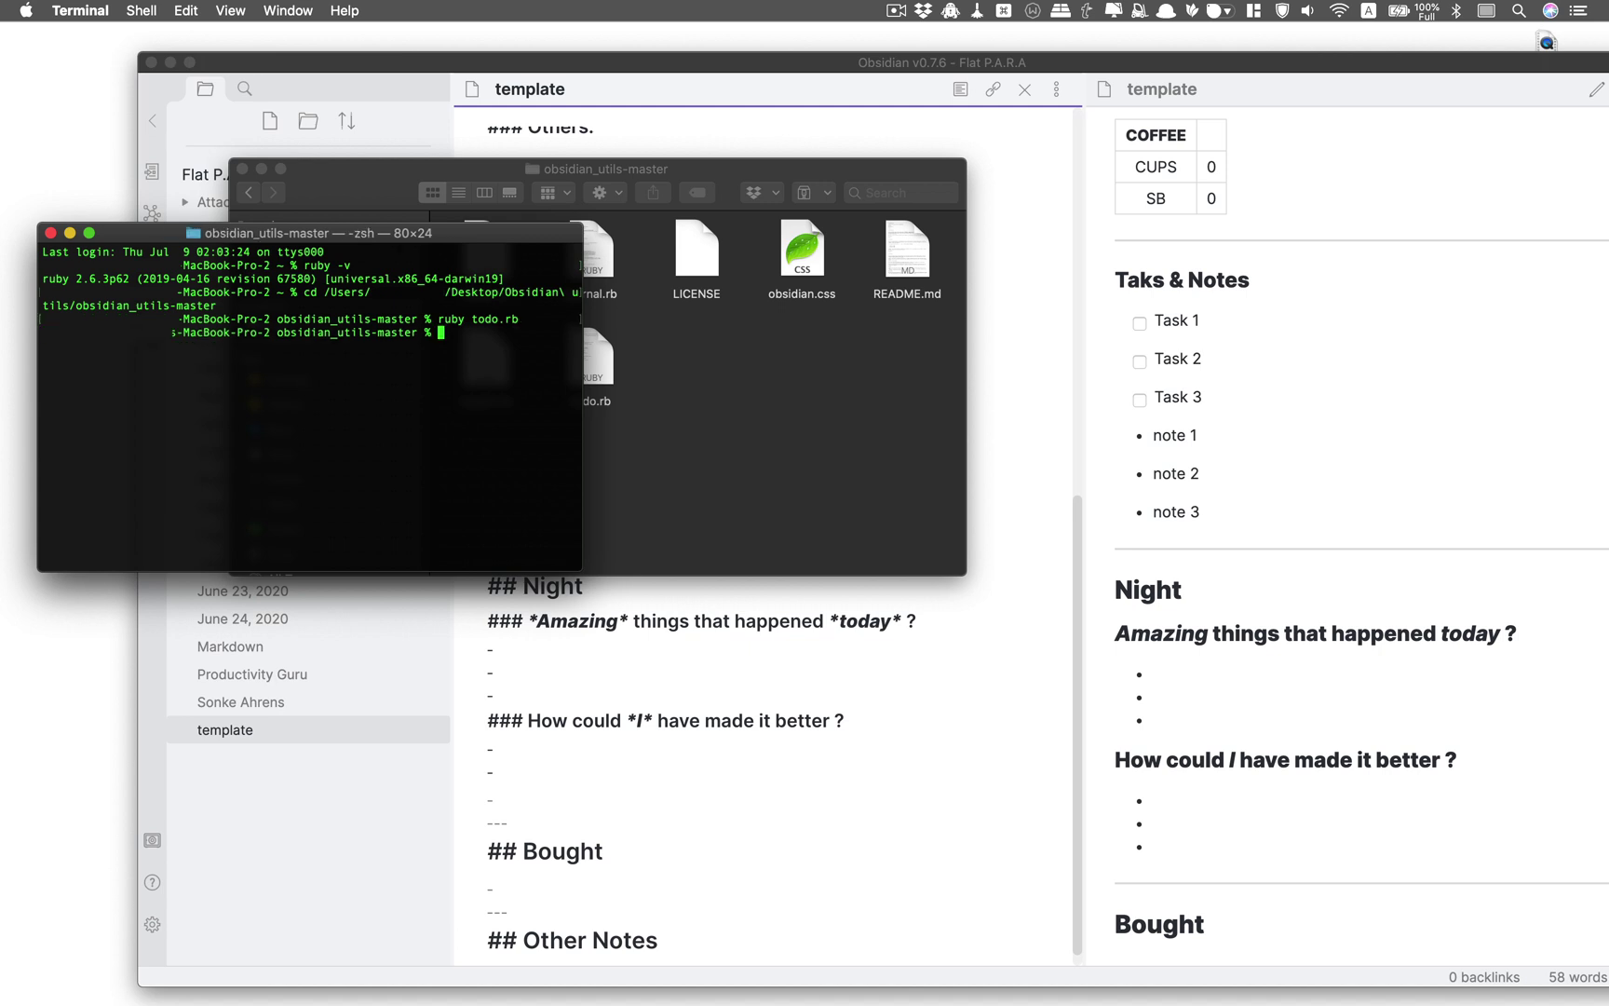
Look through the Flat P.A.R.A vault in Obsidian for a generated TODO note, and put the window away
left_click(263, 801)
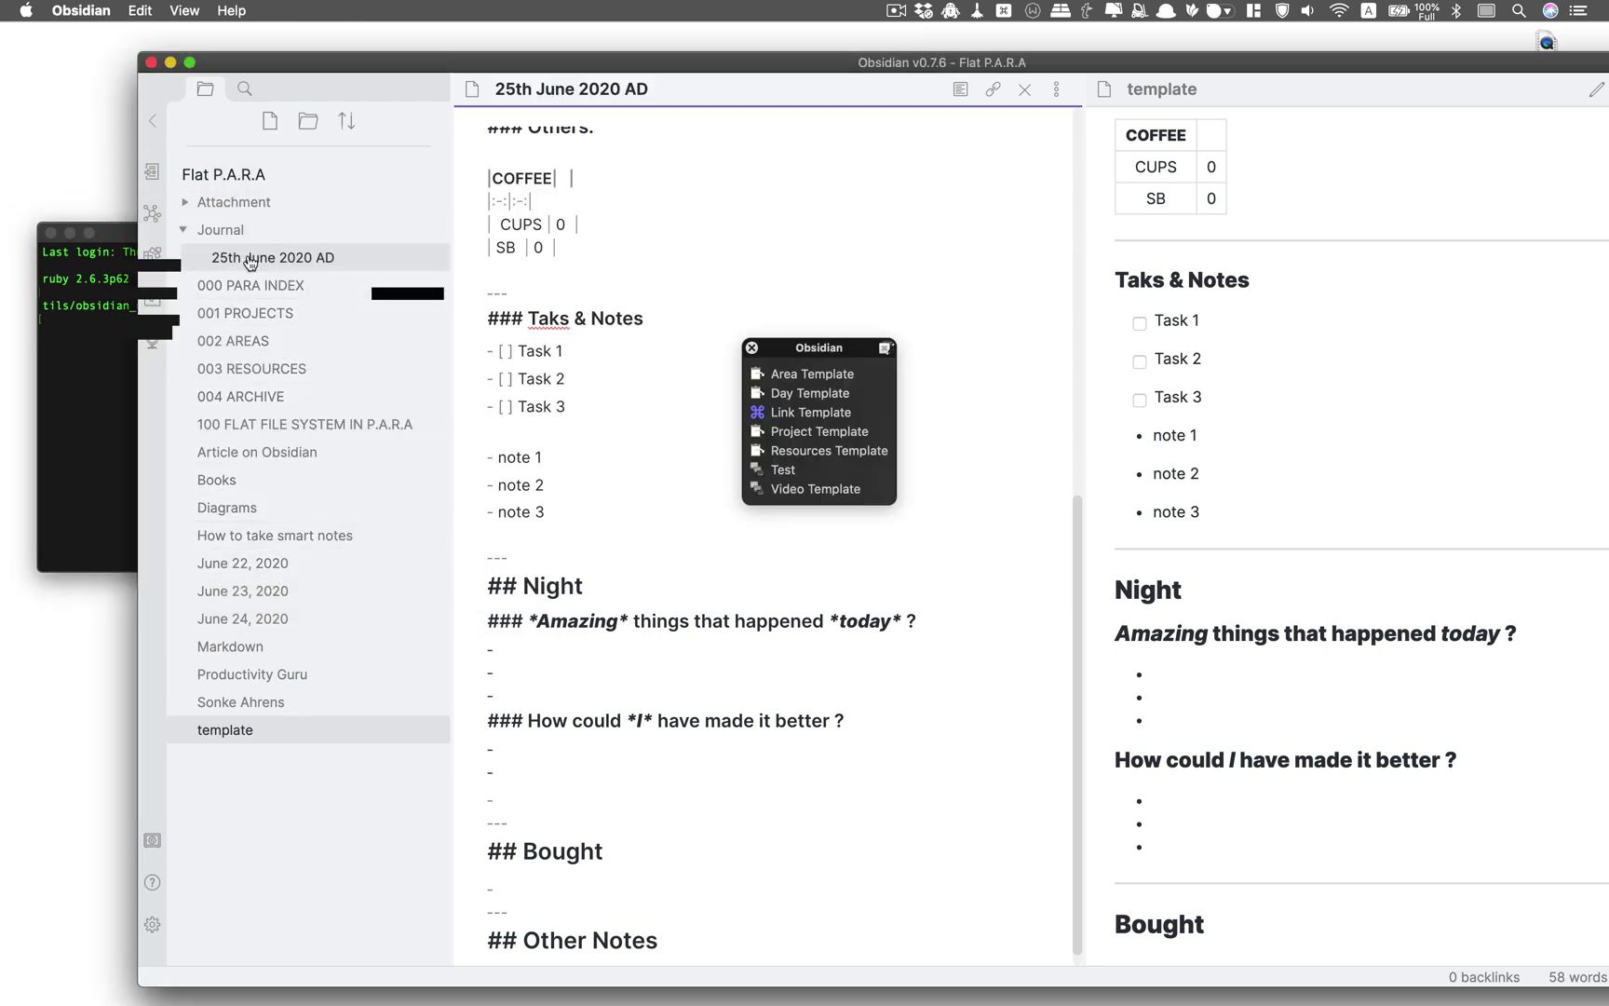
left_click(244, 562)
left_click(252, 731)
left_click(250, 483)
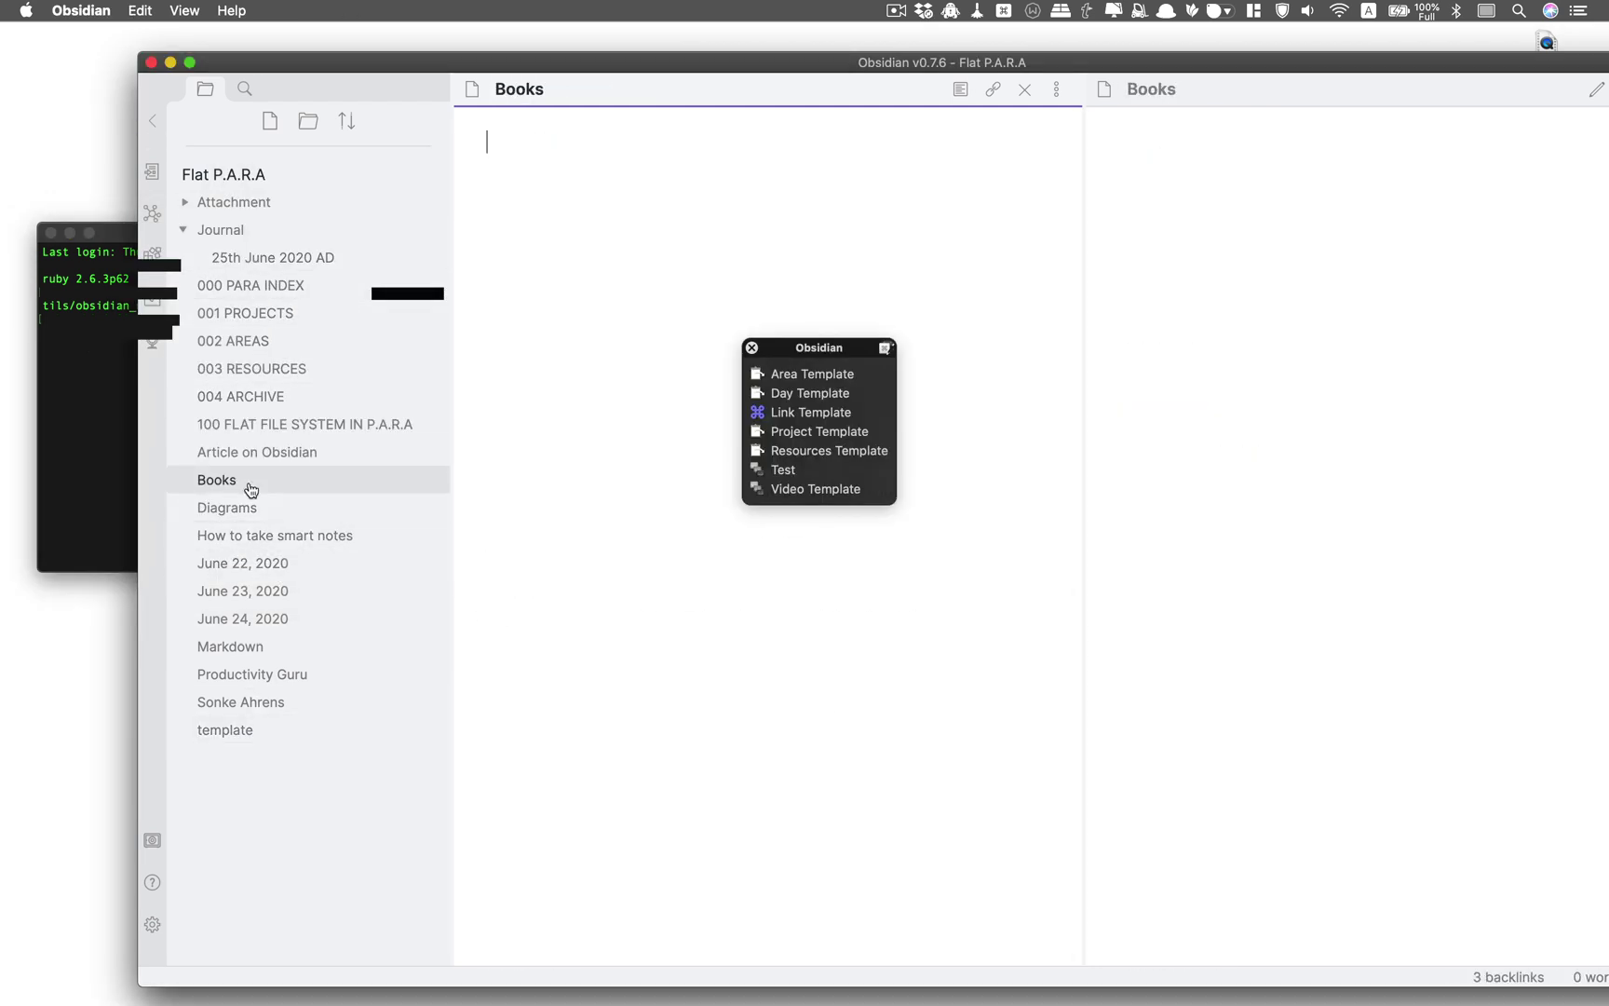
left_click(244, 313)
left_click(86, 424)
left_click(320, 633)
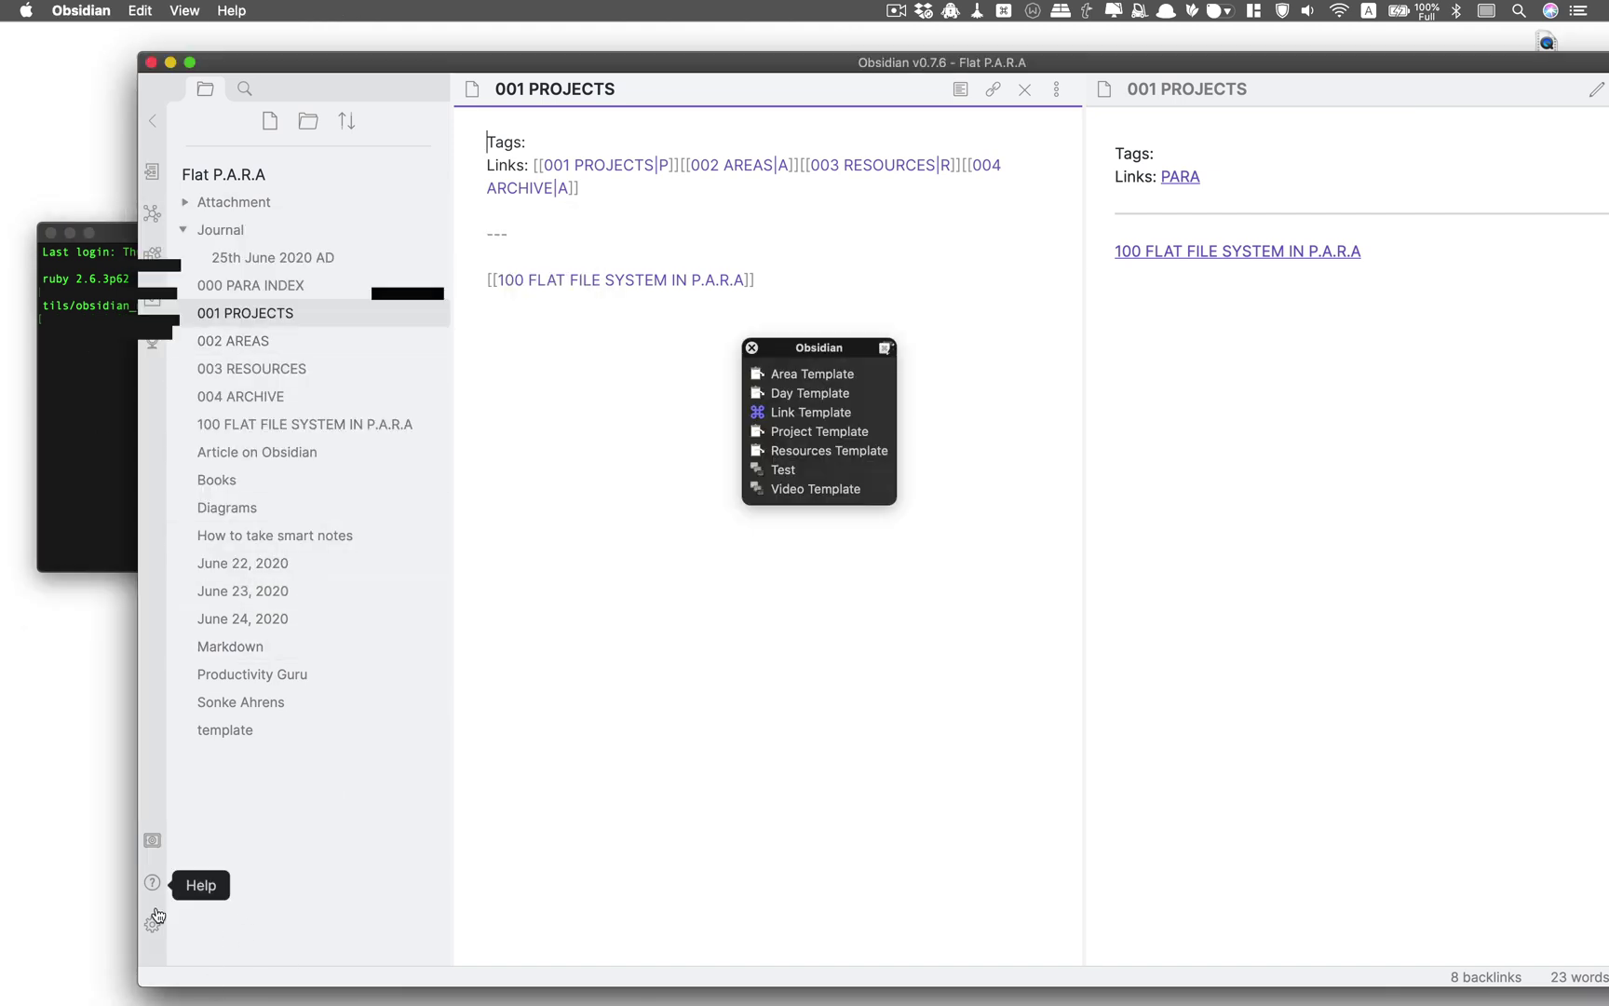
left_click(148, 64)
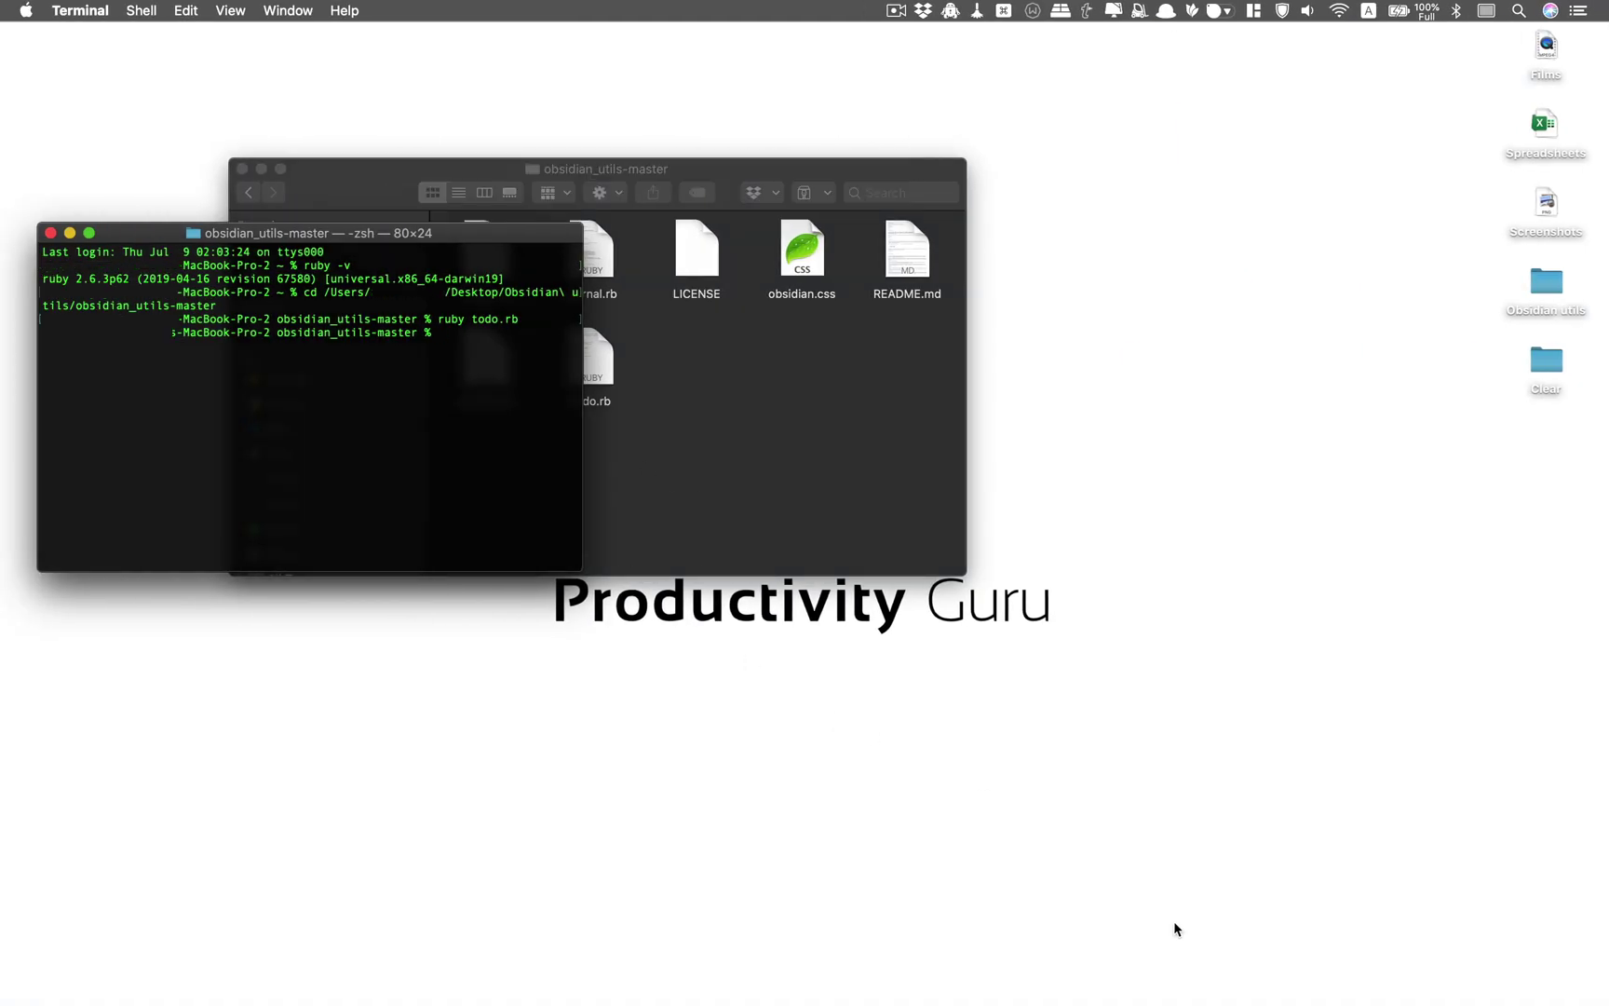
In Atom, add a trailing slash after Flat P.A.R.A in the notes_path value of todo.rb and save the file
mouse_move(1226, 980)
left_click(1124, 978)
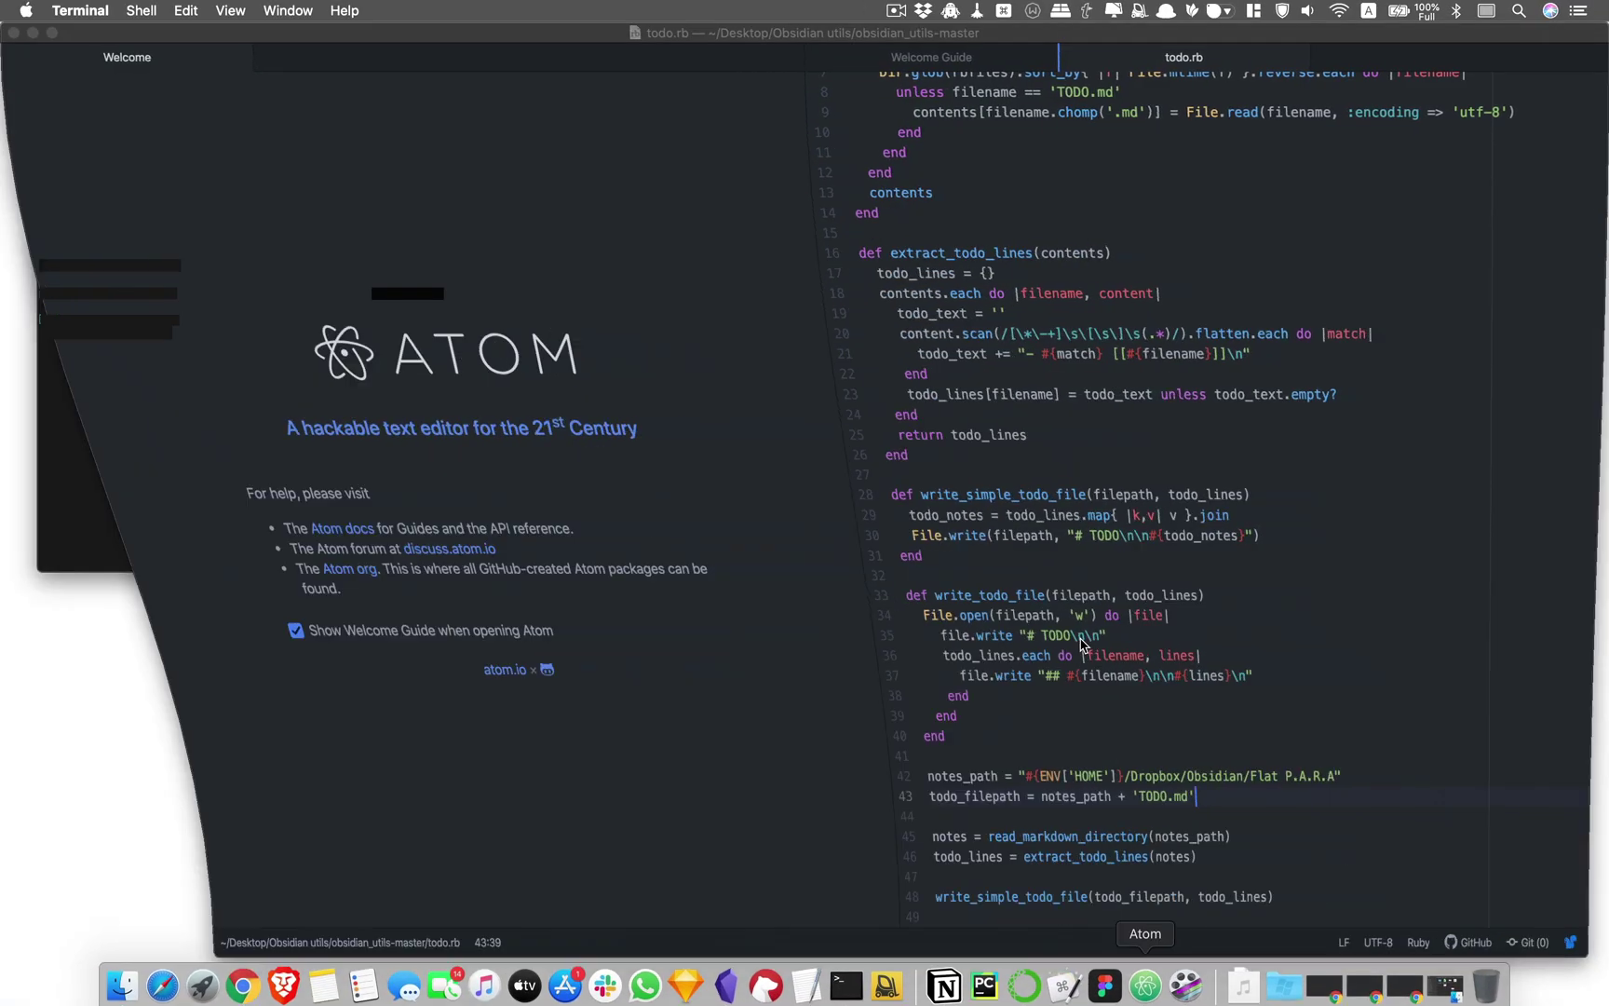
type("/")
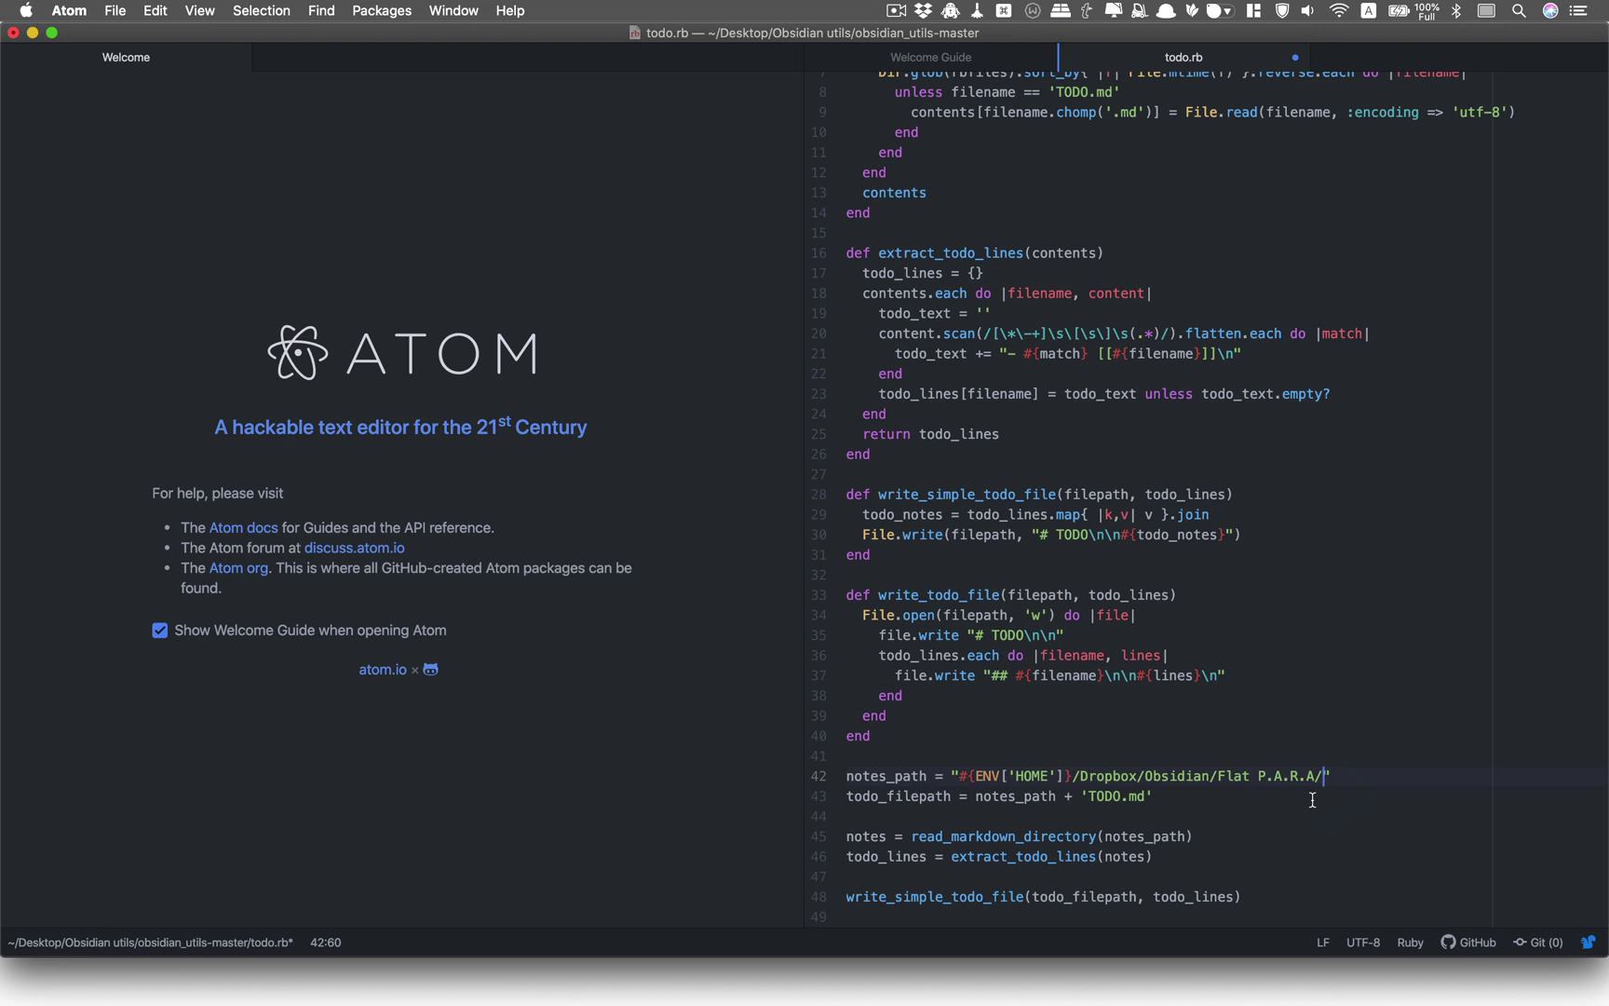
key("super+s")
Put the Atom window away, rerun ruby todo.rb in Terminal and open the TODO note in Obsidian
left_click(681, 985)
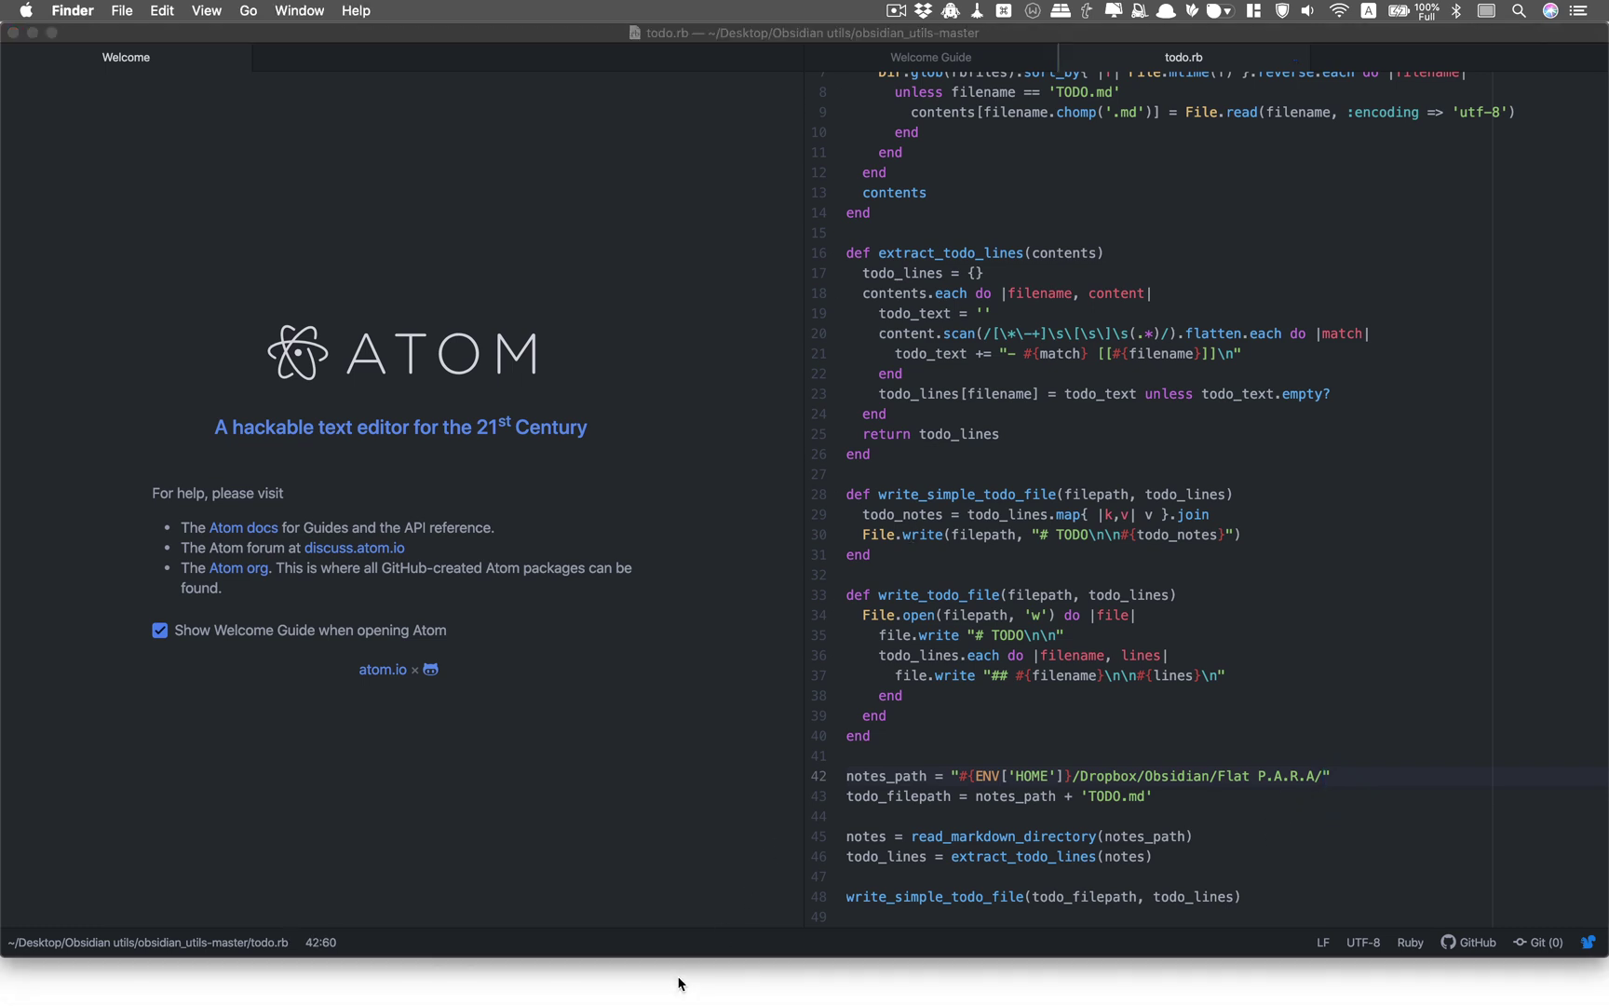
left_click(33, 34)
left_click(310, 352)
key("Up")
key("Return")
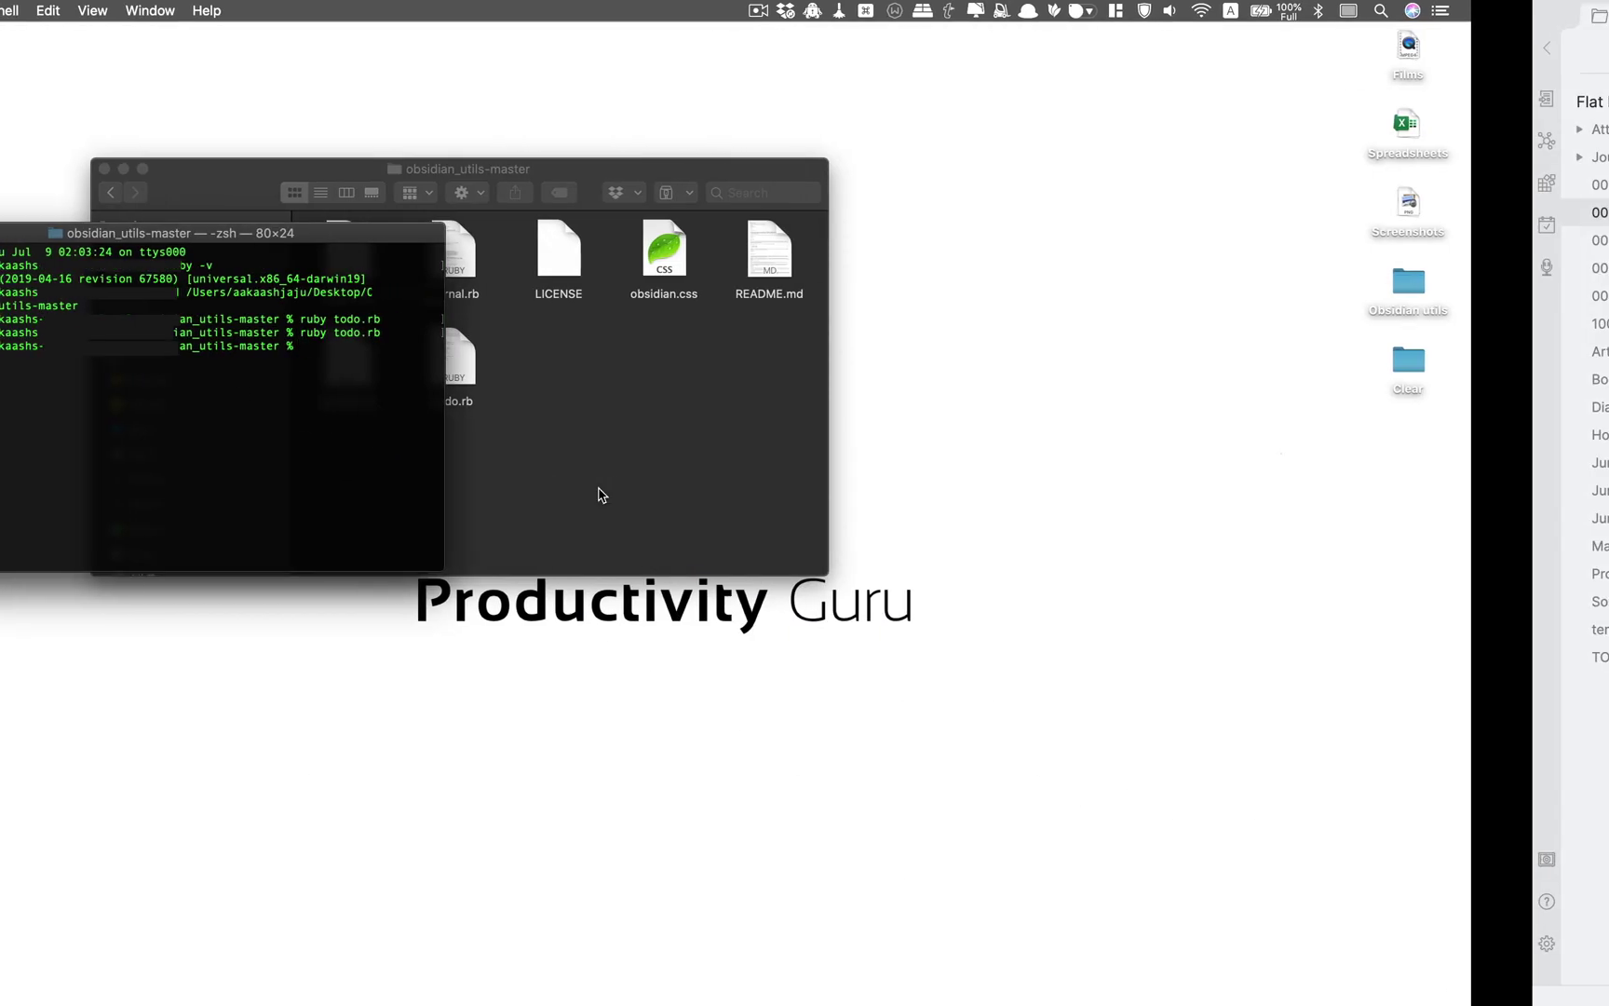
key("ctrl+Right")
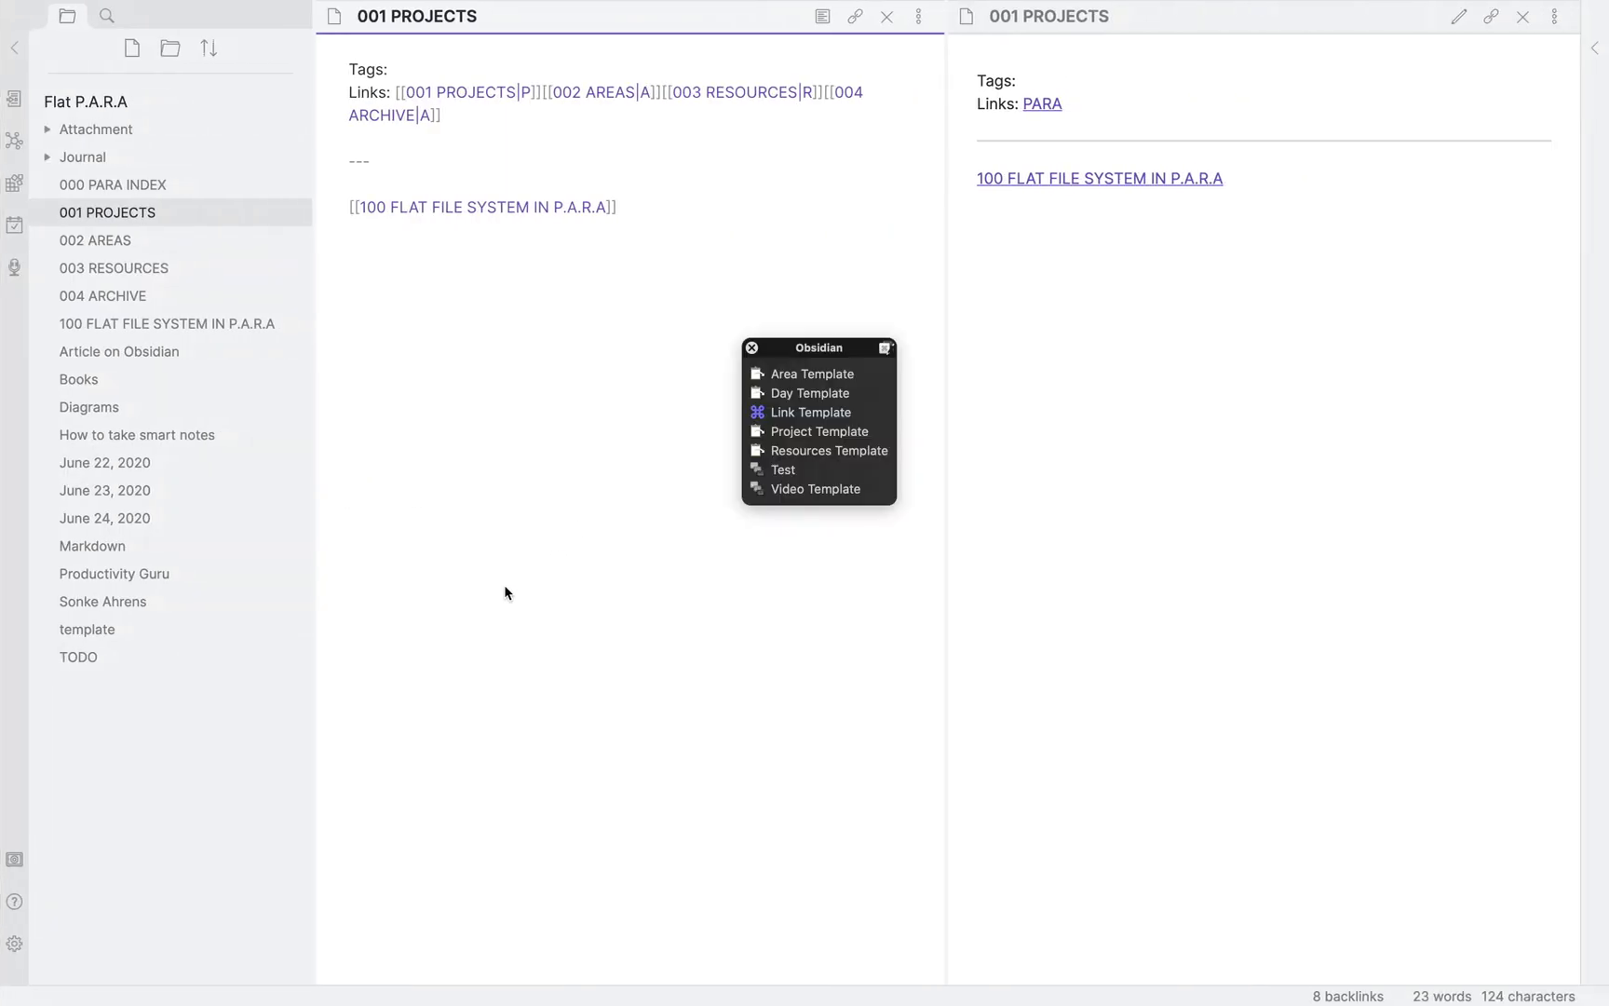
left_click(89, 661)
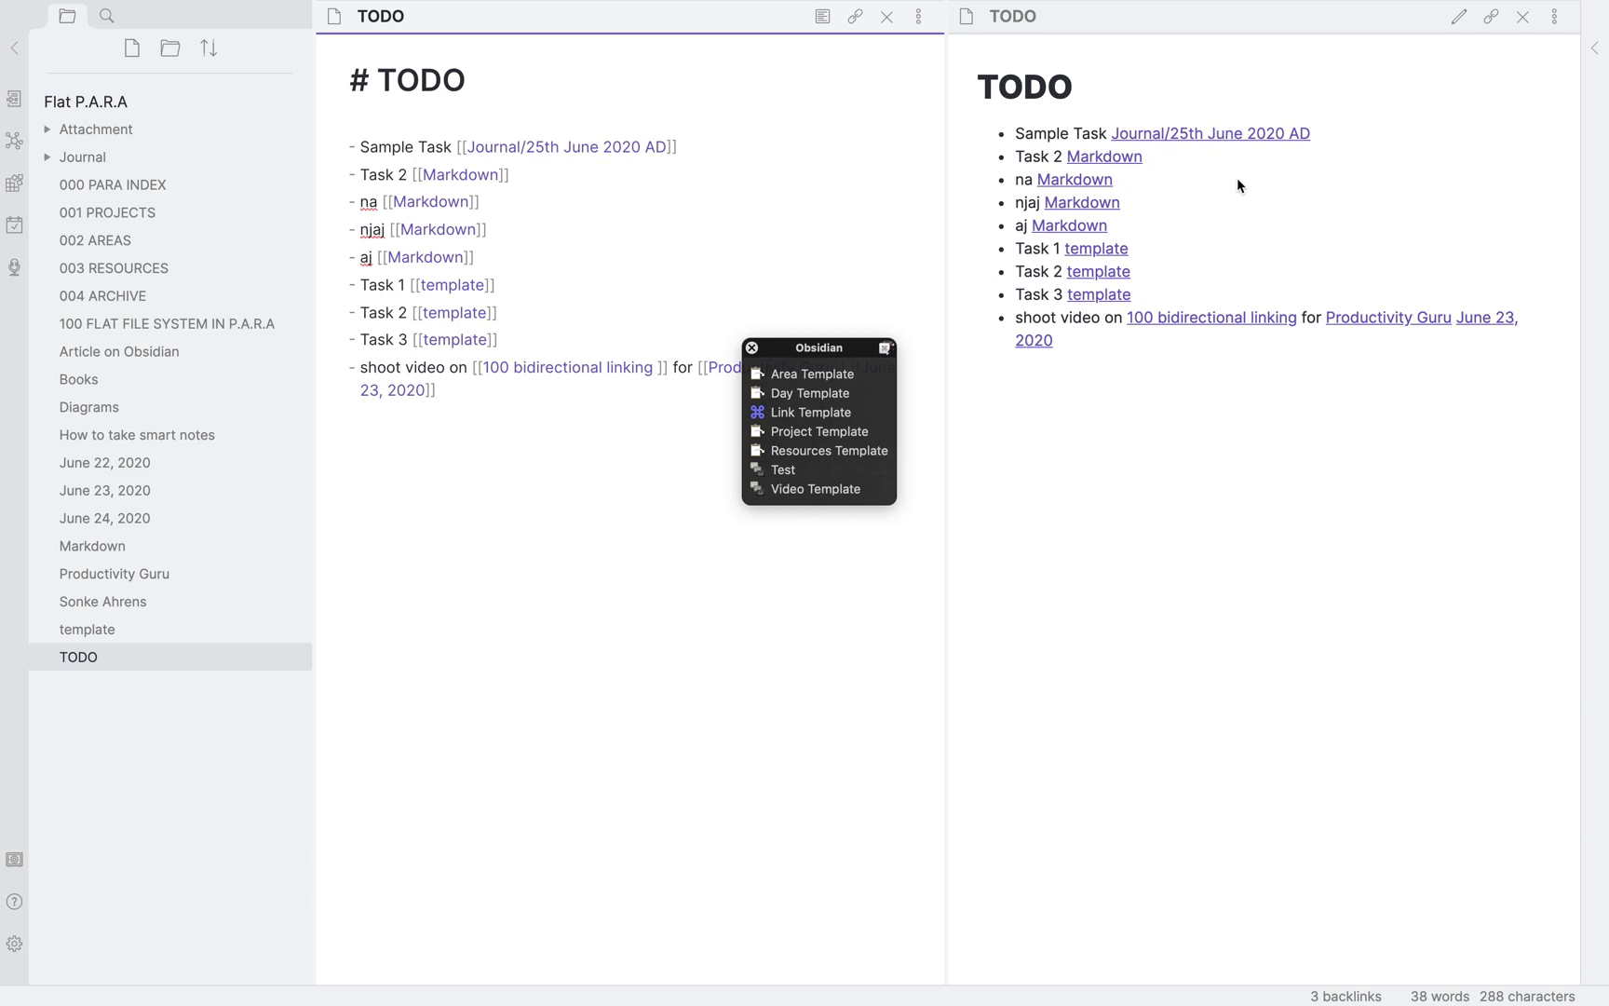
Follow the template and Markdown links in the TODO note to examine the listed tasks in their source notes
left_click(1111, 249)
scroll(1147, 523, "down", 2)
scroll(1149, 547, "down", 5)
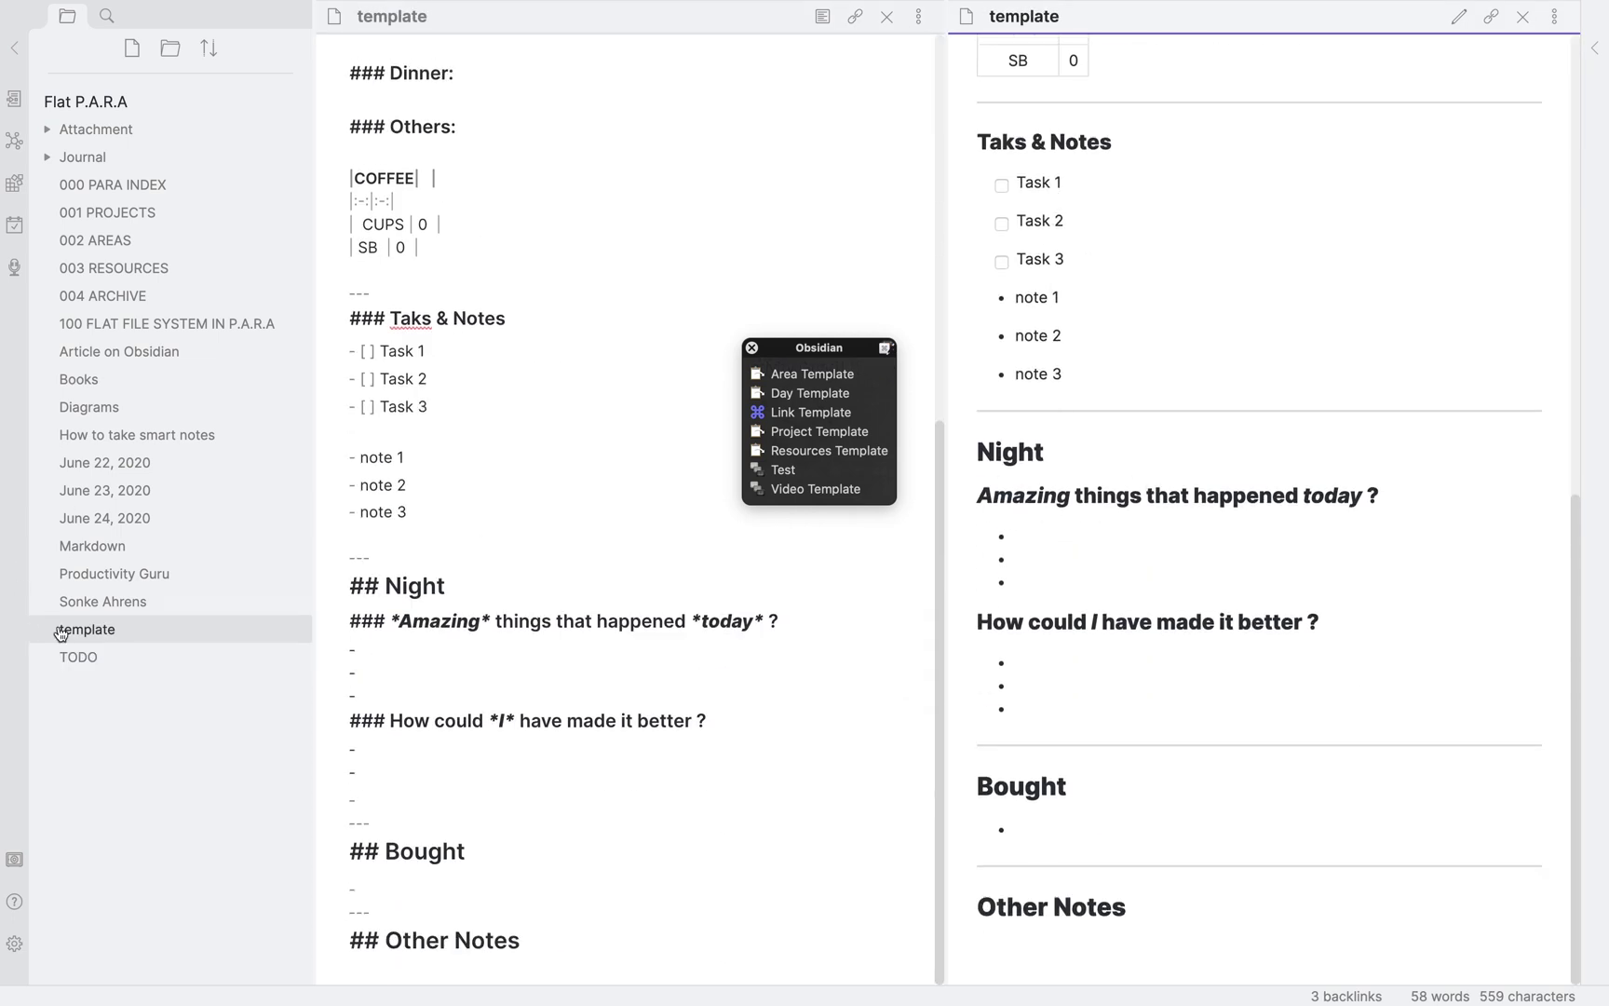
left_click(74, 650)
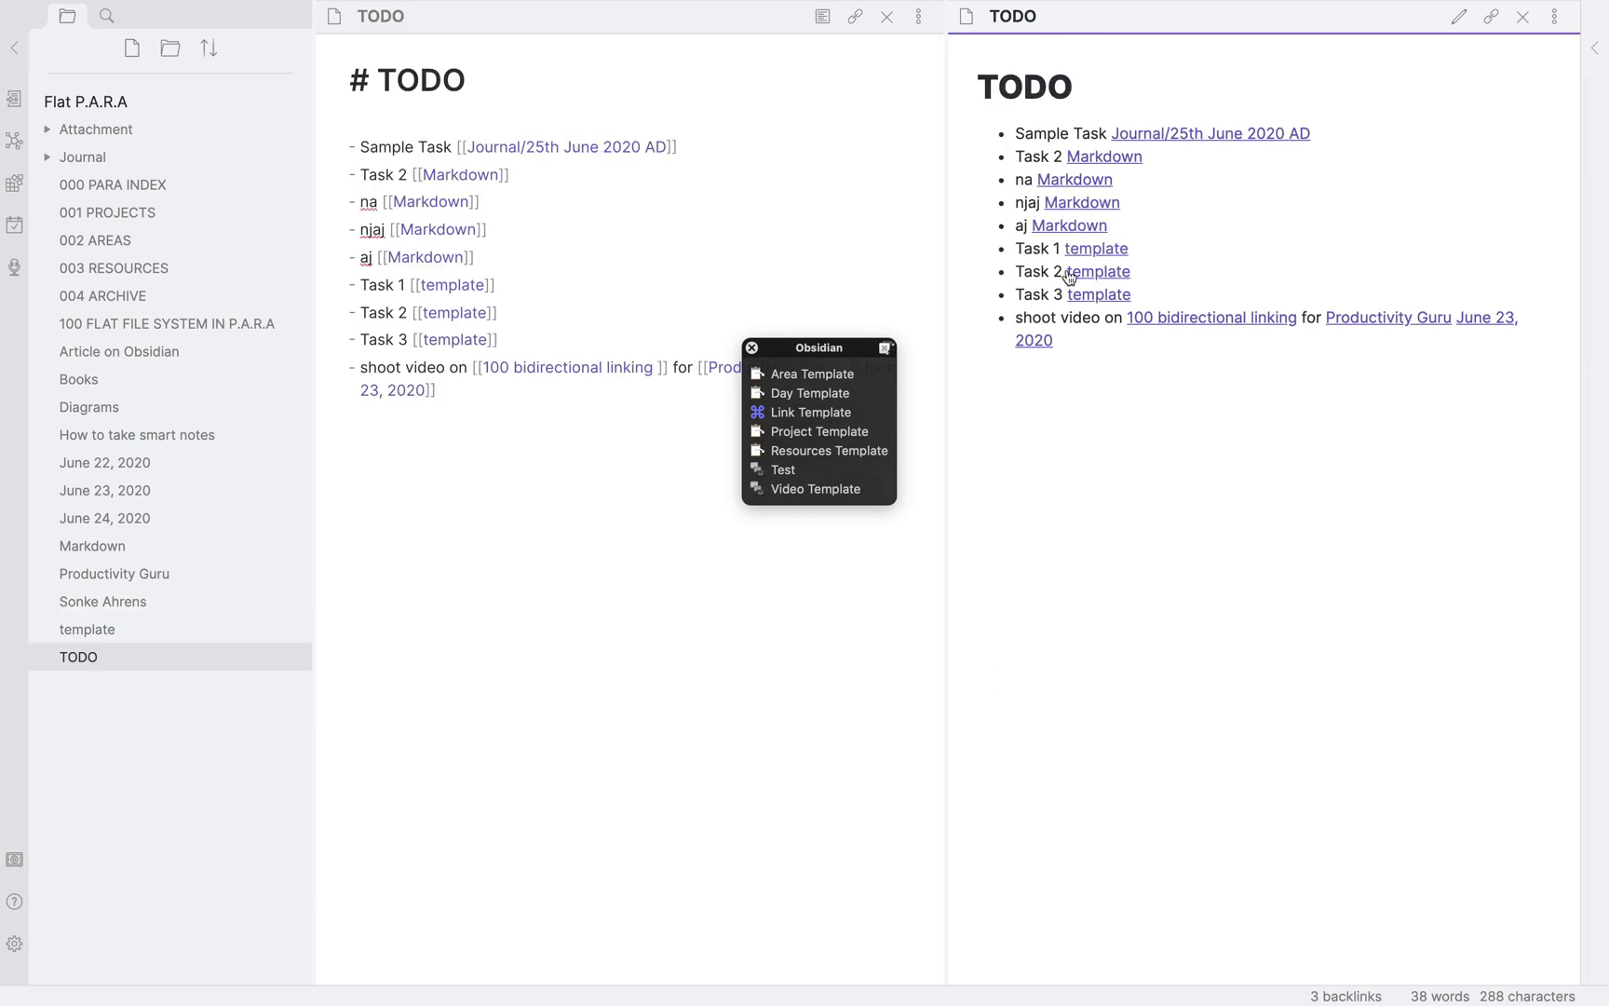
left_click(1106, 159)
scroll(1035, 599, "down", 10)
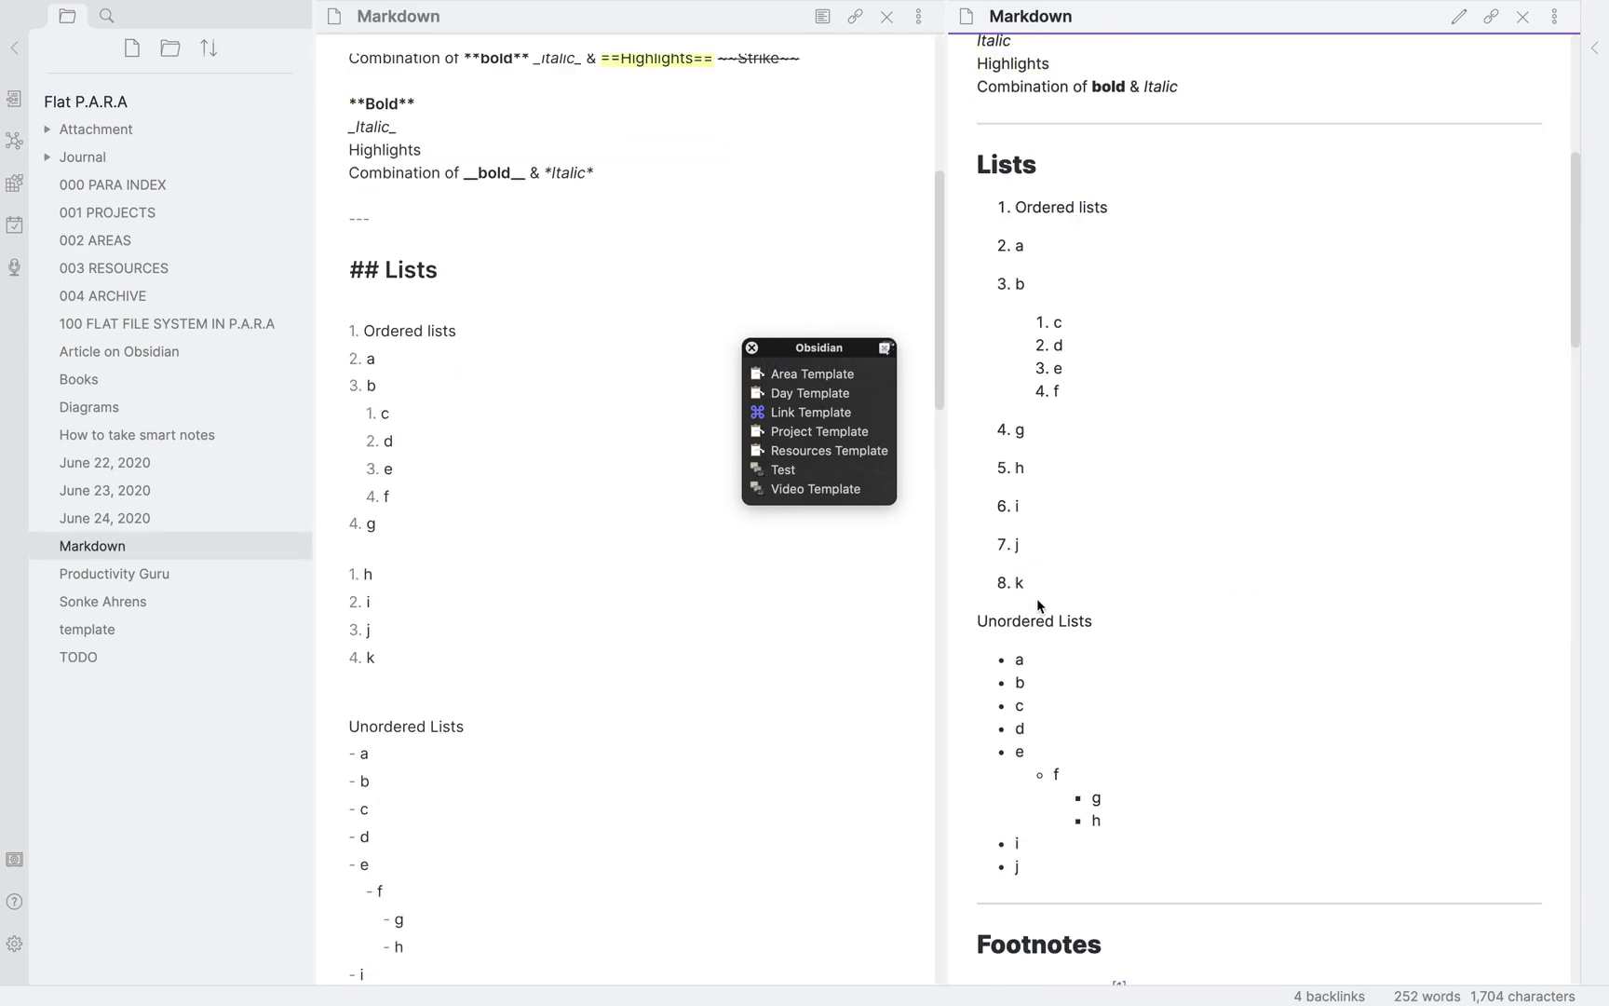
scroll(1038, 606, "down", 12)
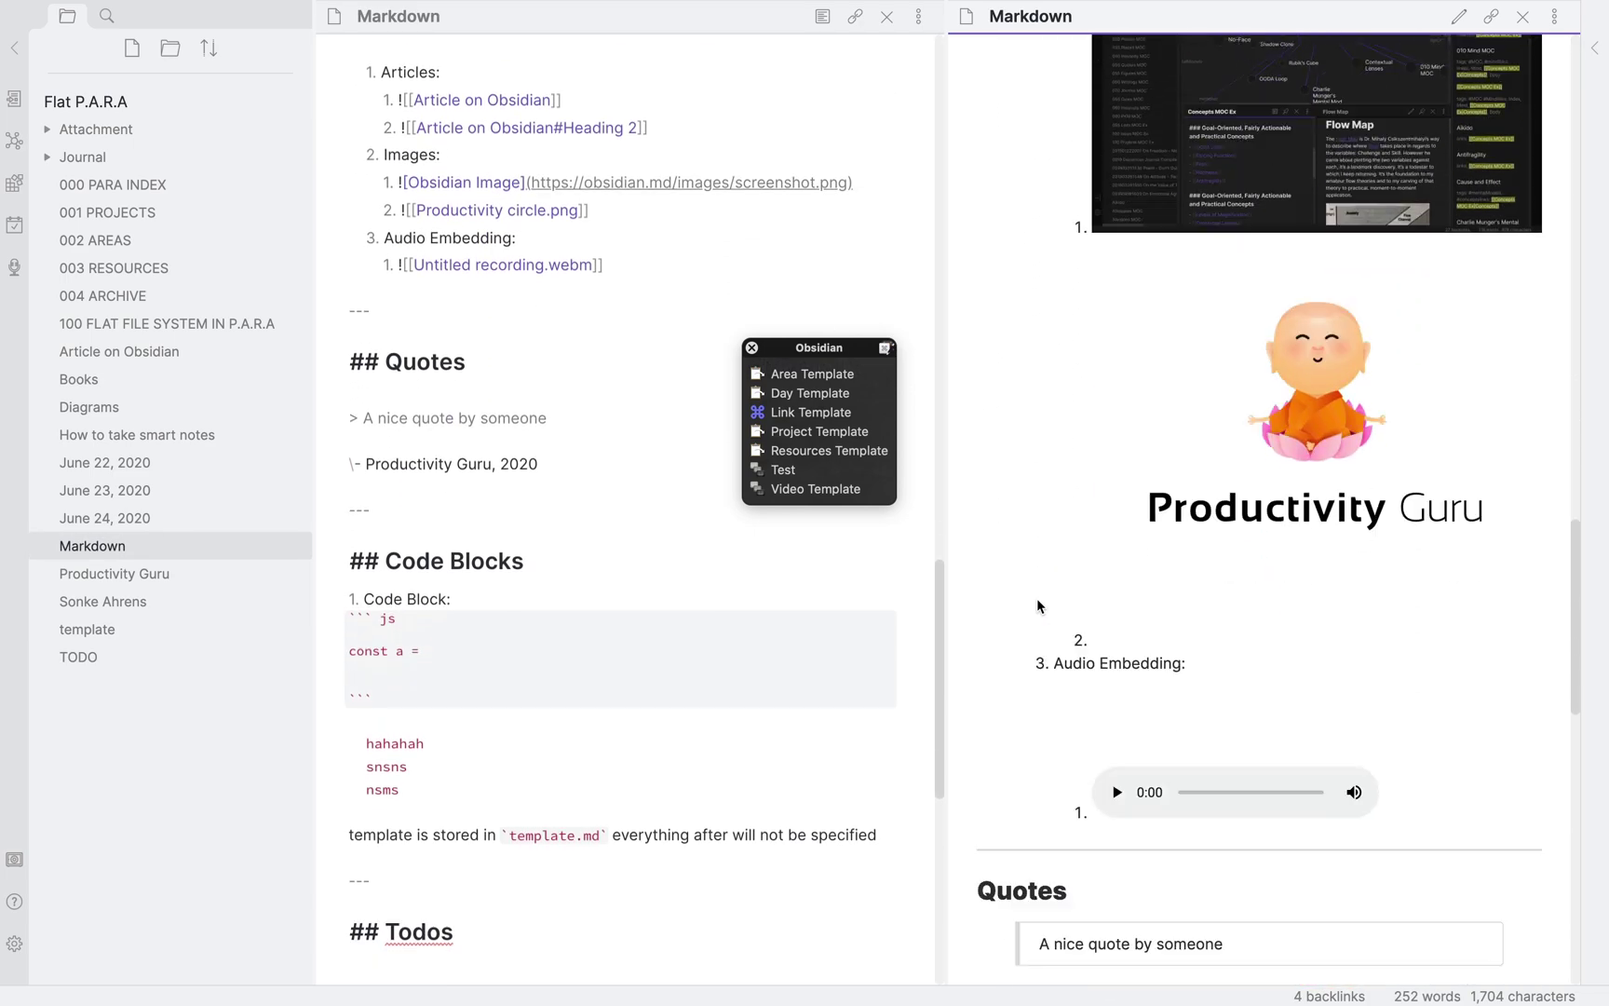
scroll(1037, 598, "down", 4)
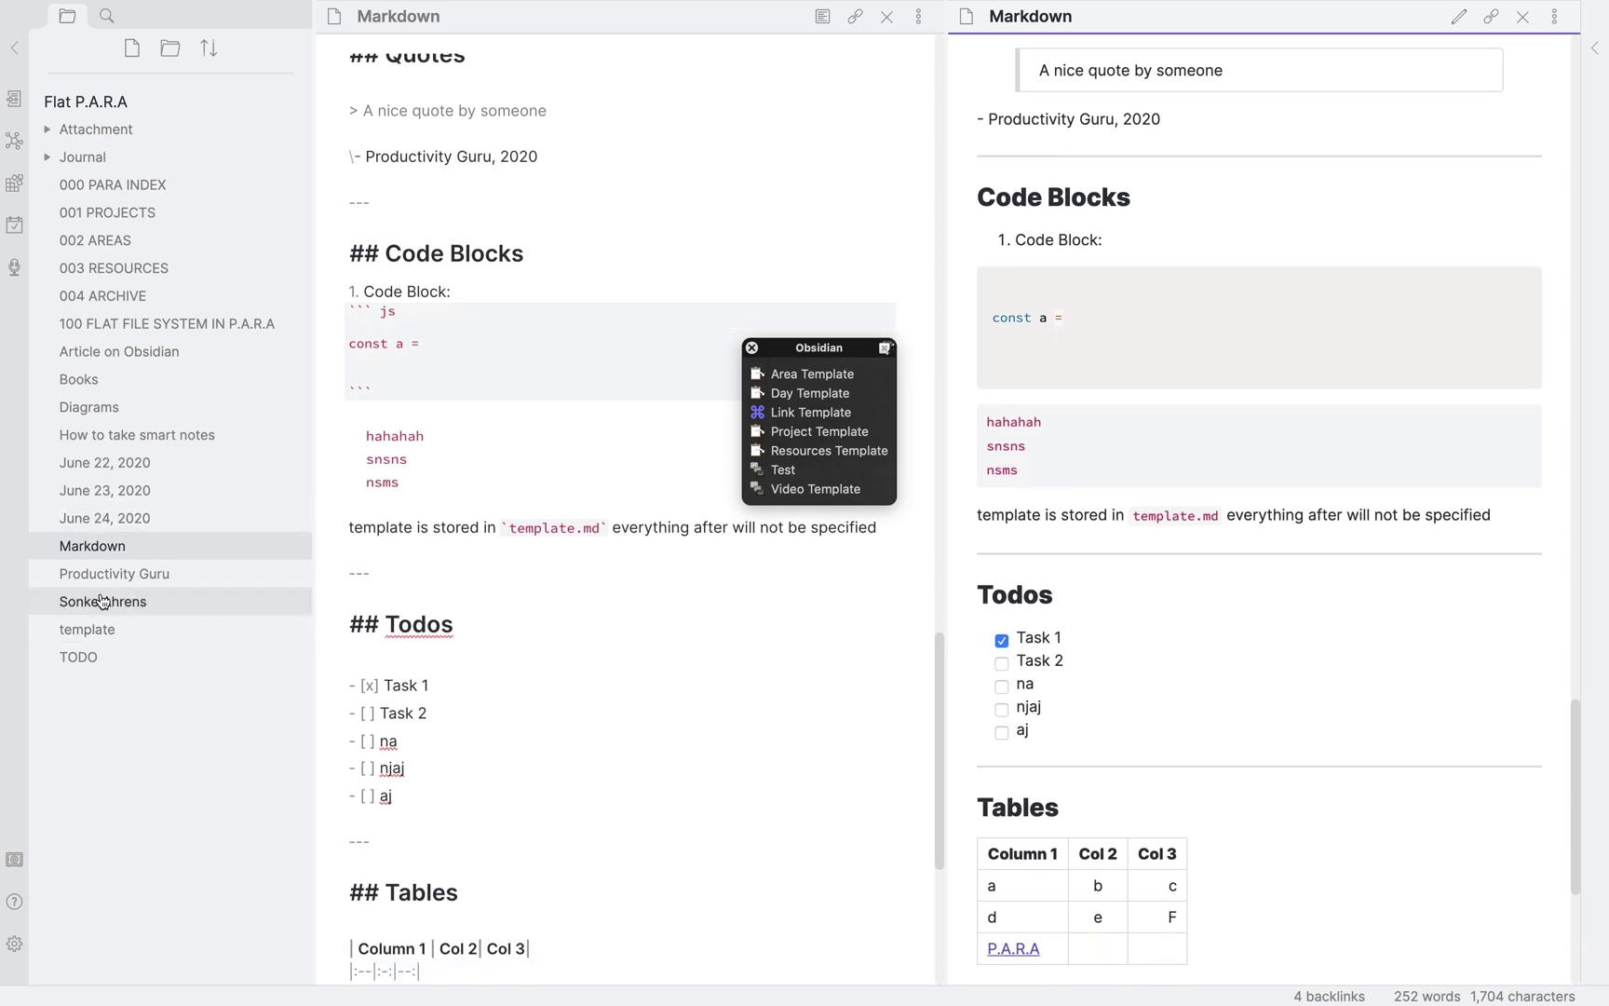
left_click(111, 659)
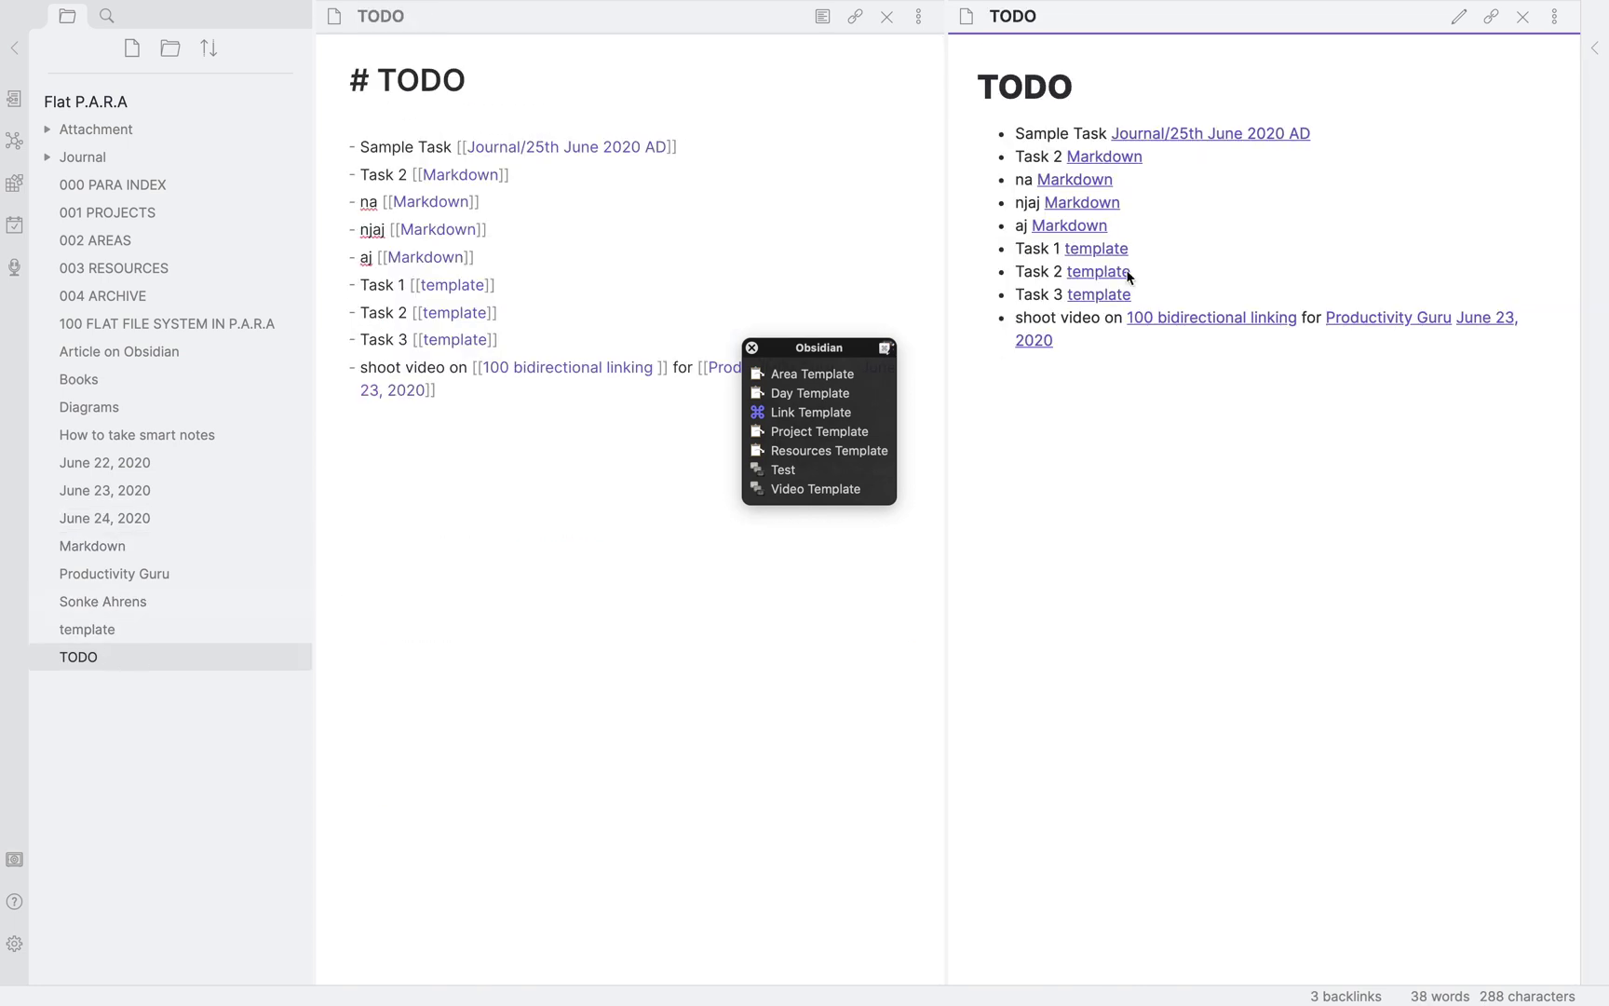
left_click(1092, 158)
scroll(1105, 797, "down", 10)
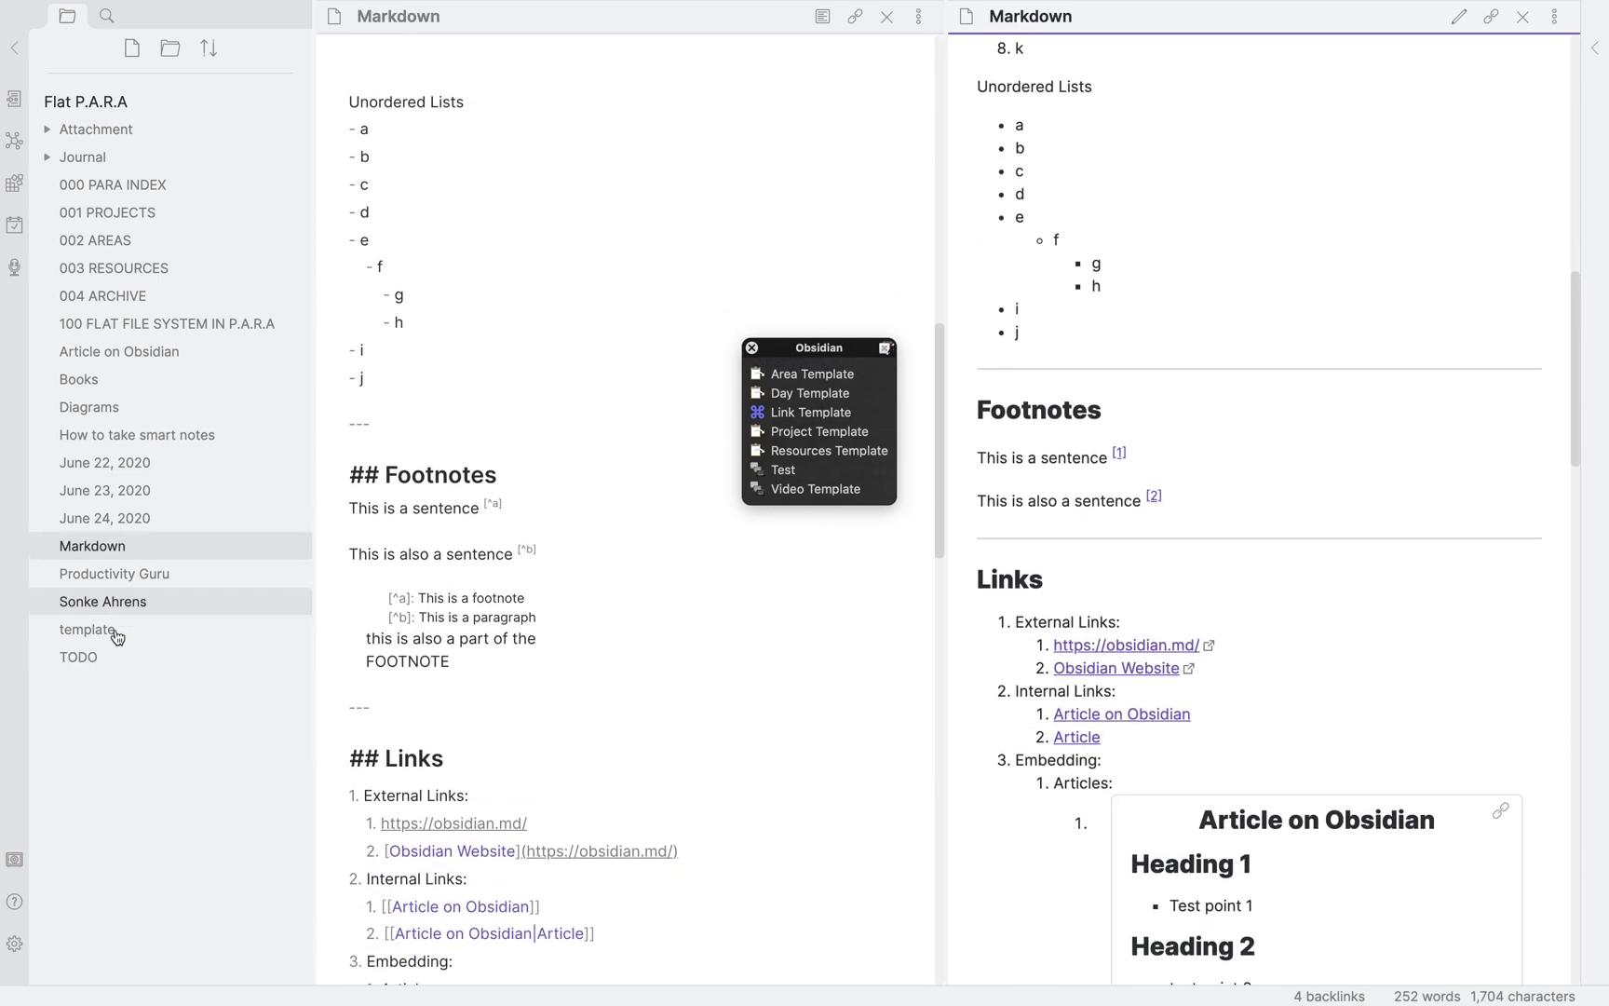
left_click(89, 657)
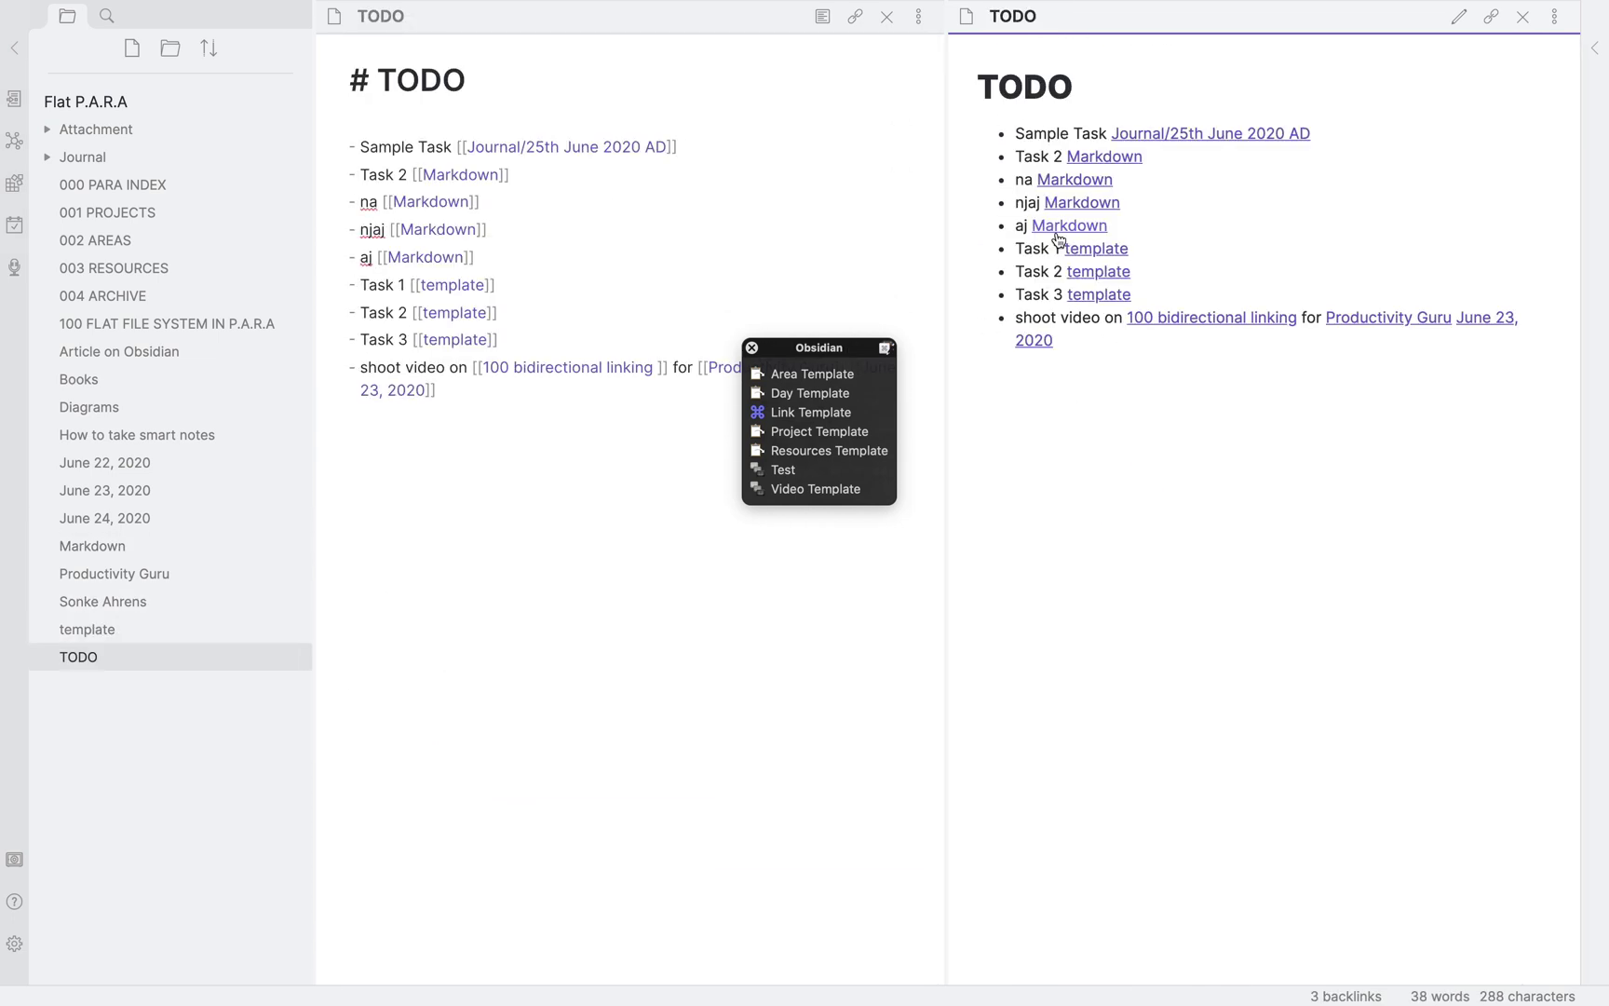
Mark Sample Task as completed in the linked 25th June 2020 AD journal note and return to the TODO note
left_click(1193, 137)
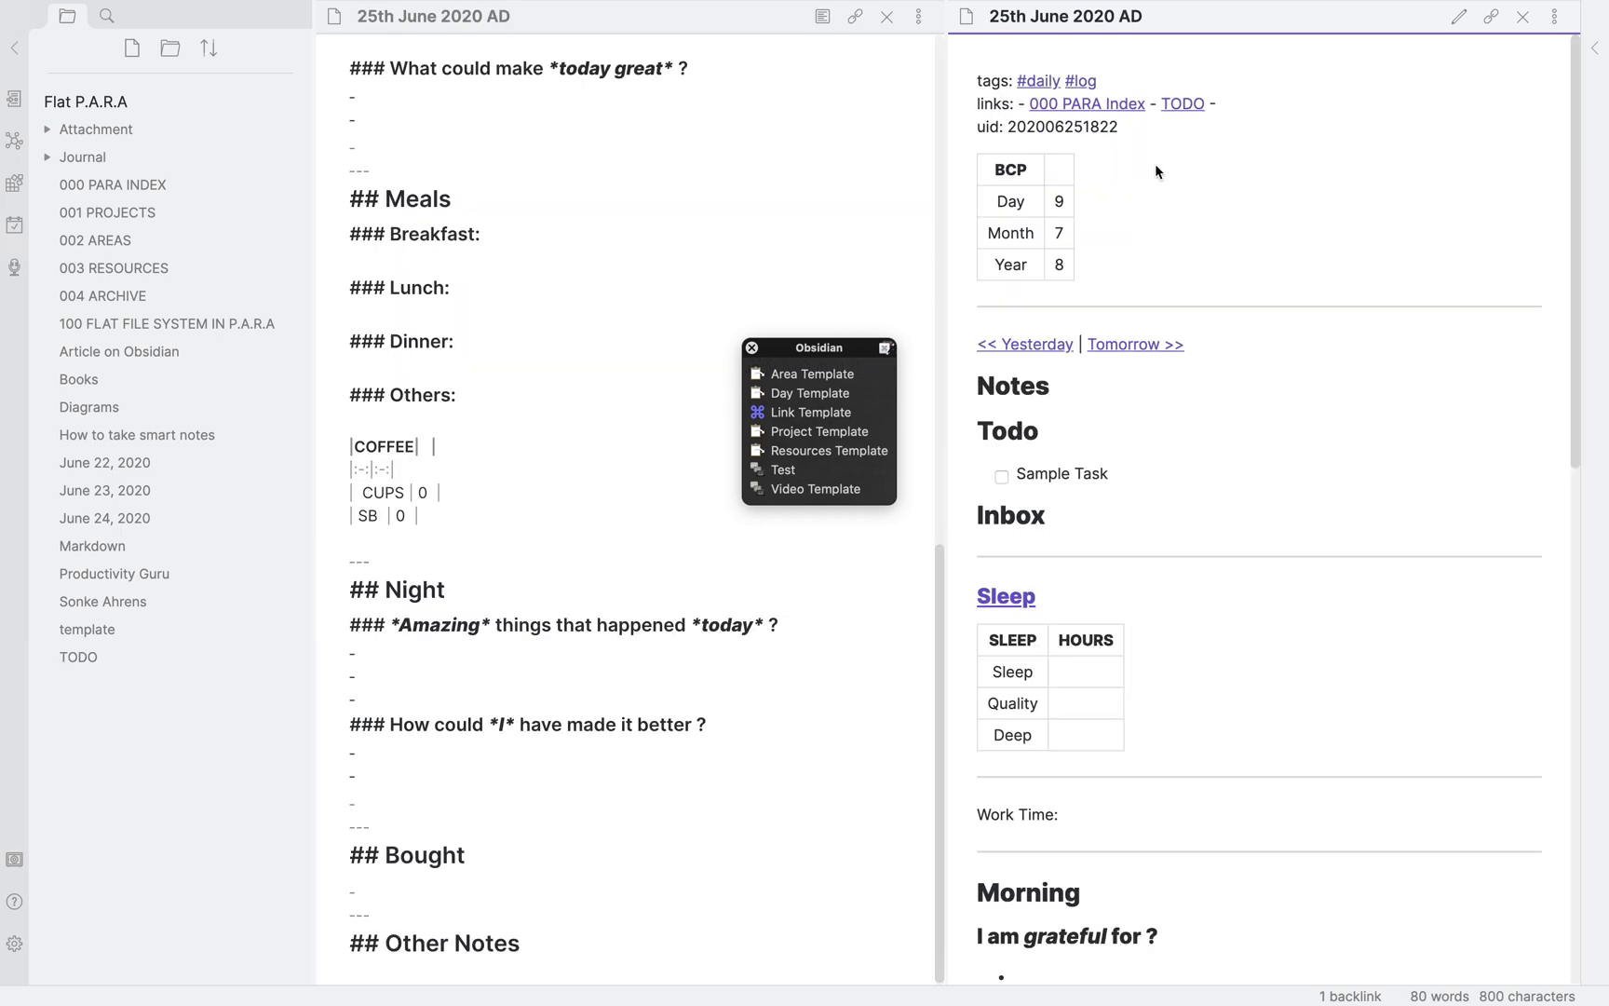
scroll(988, 230, "up", 10)
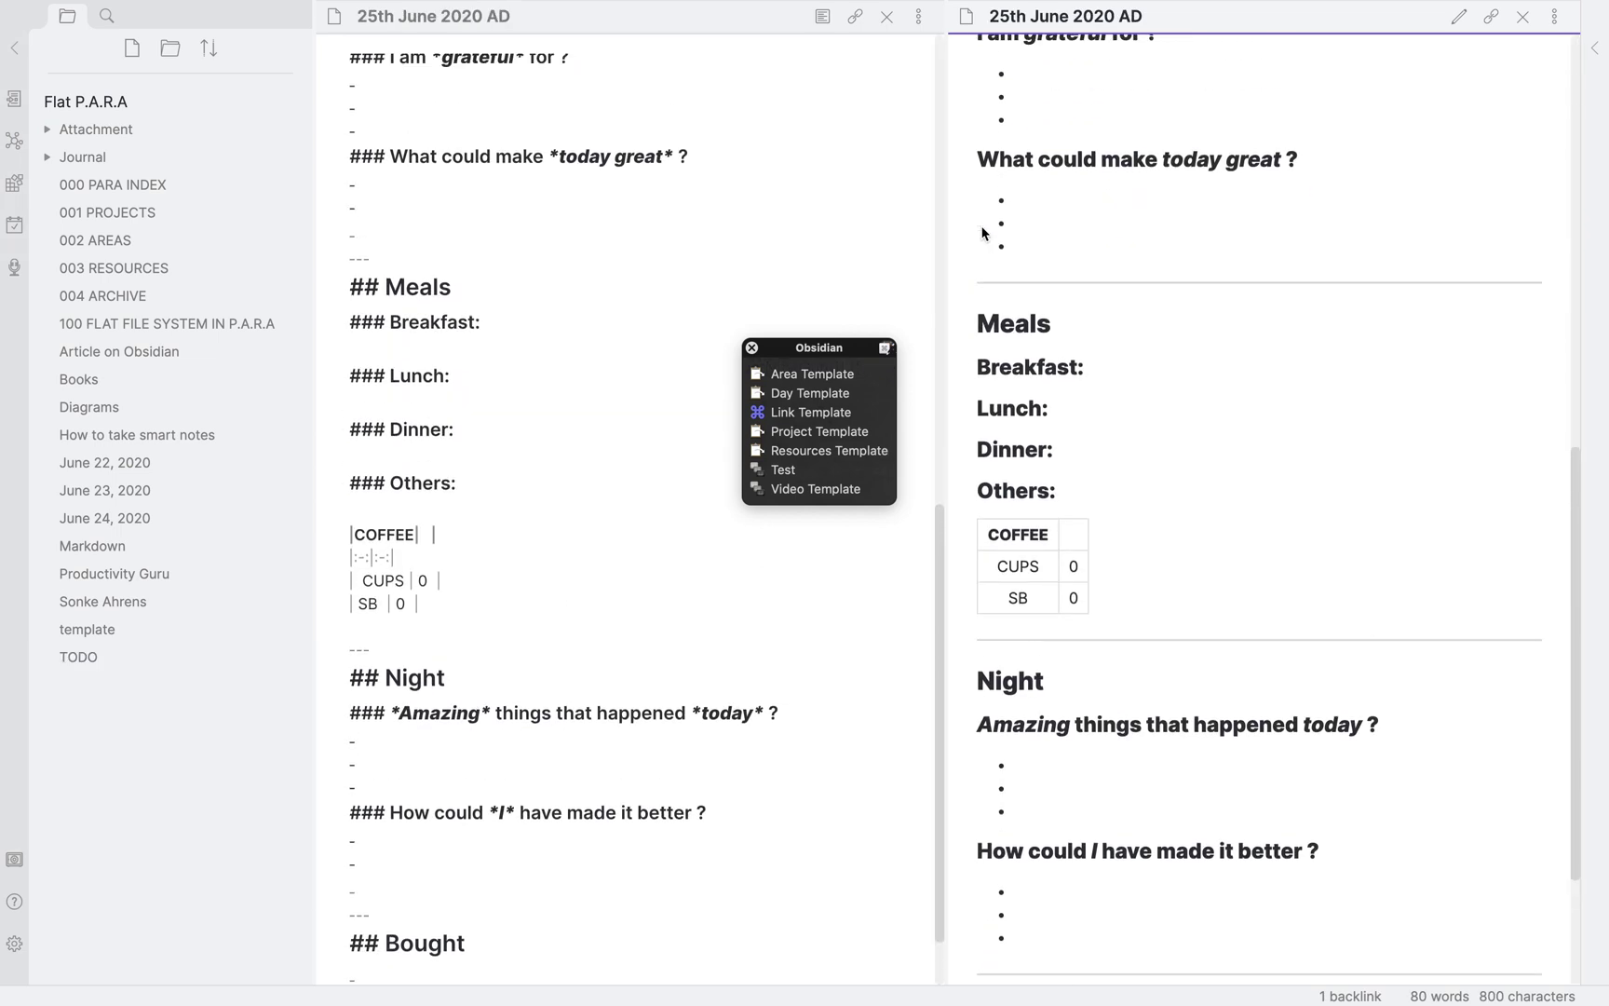
left_click(1001, 312)
left_click(82, 658)
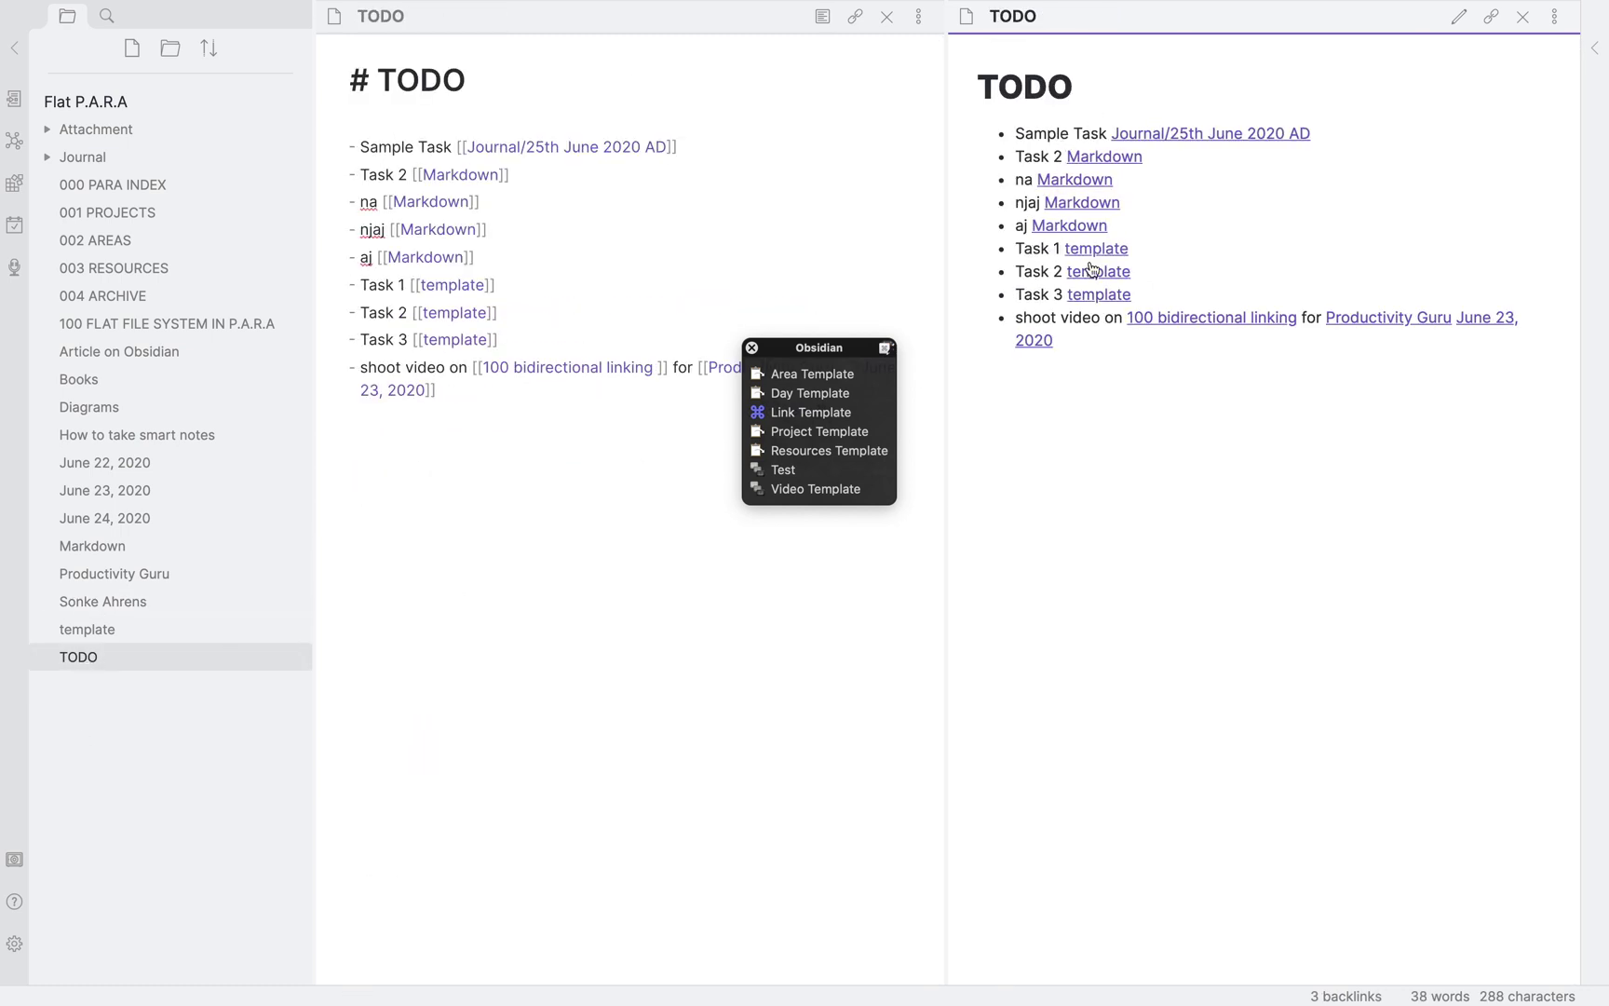
Mark the njaj task as completed under Todos in the Markdown note and return to the TODO note
left_click(1088, 296)
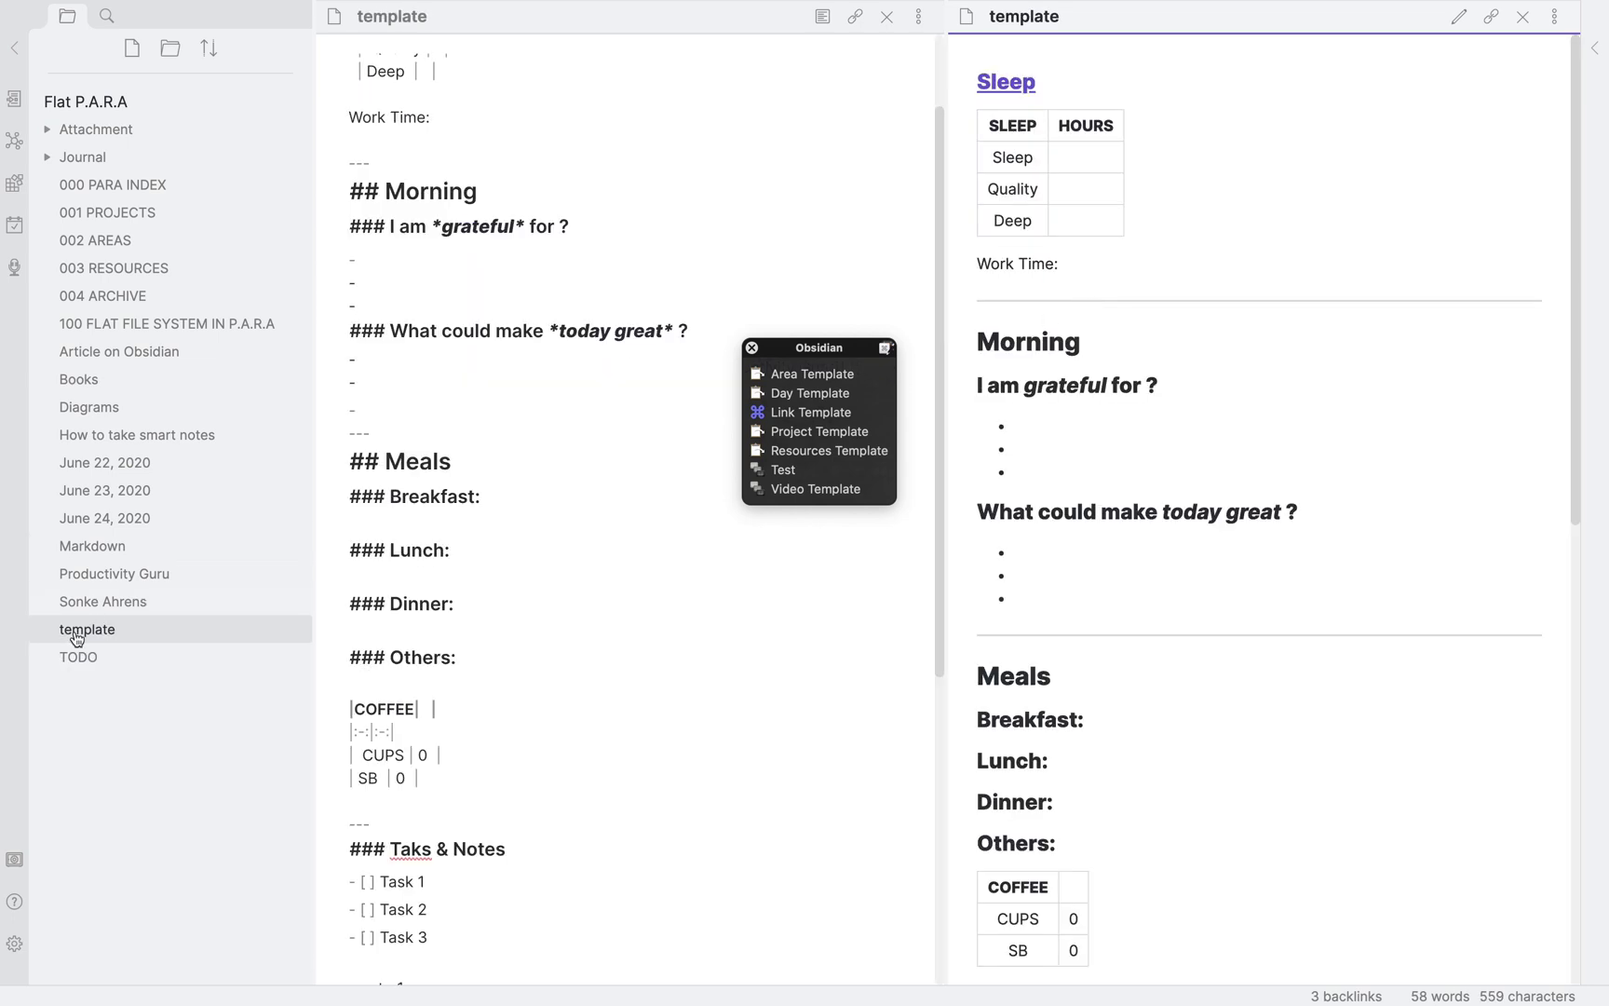
left_click(82, 662)
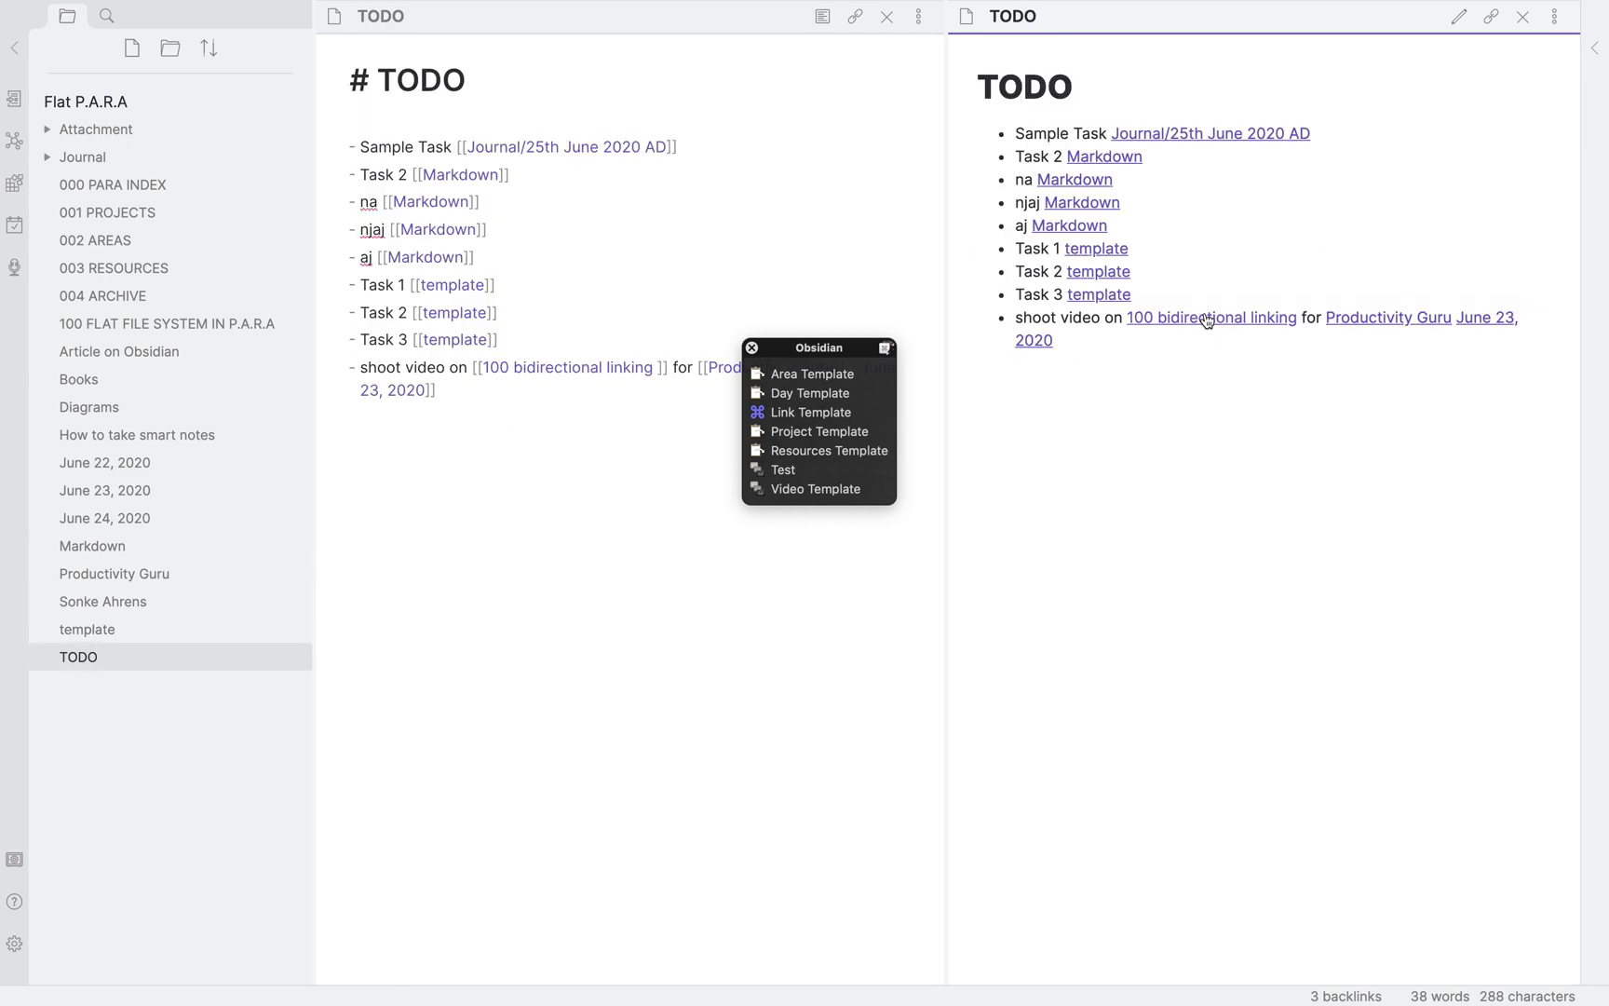
left_click(1073, 204)
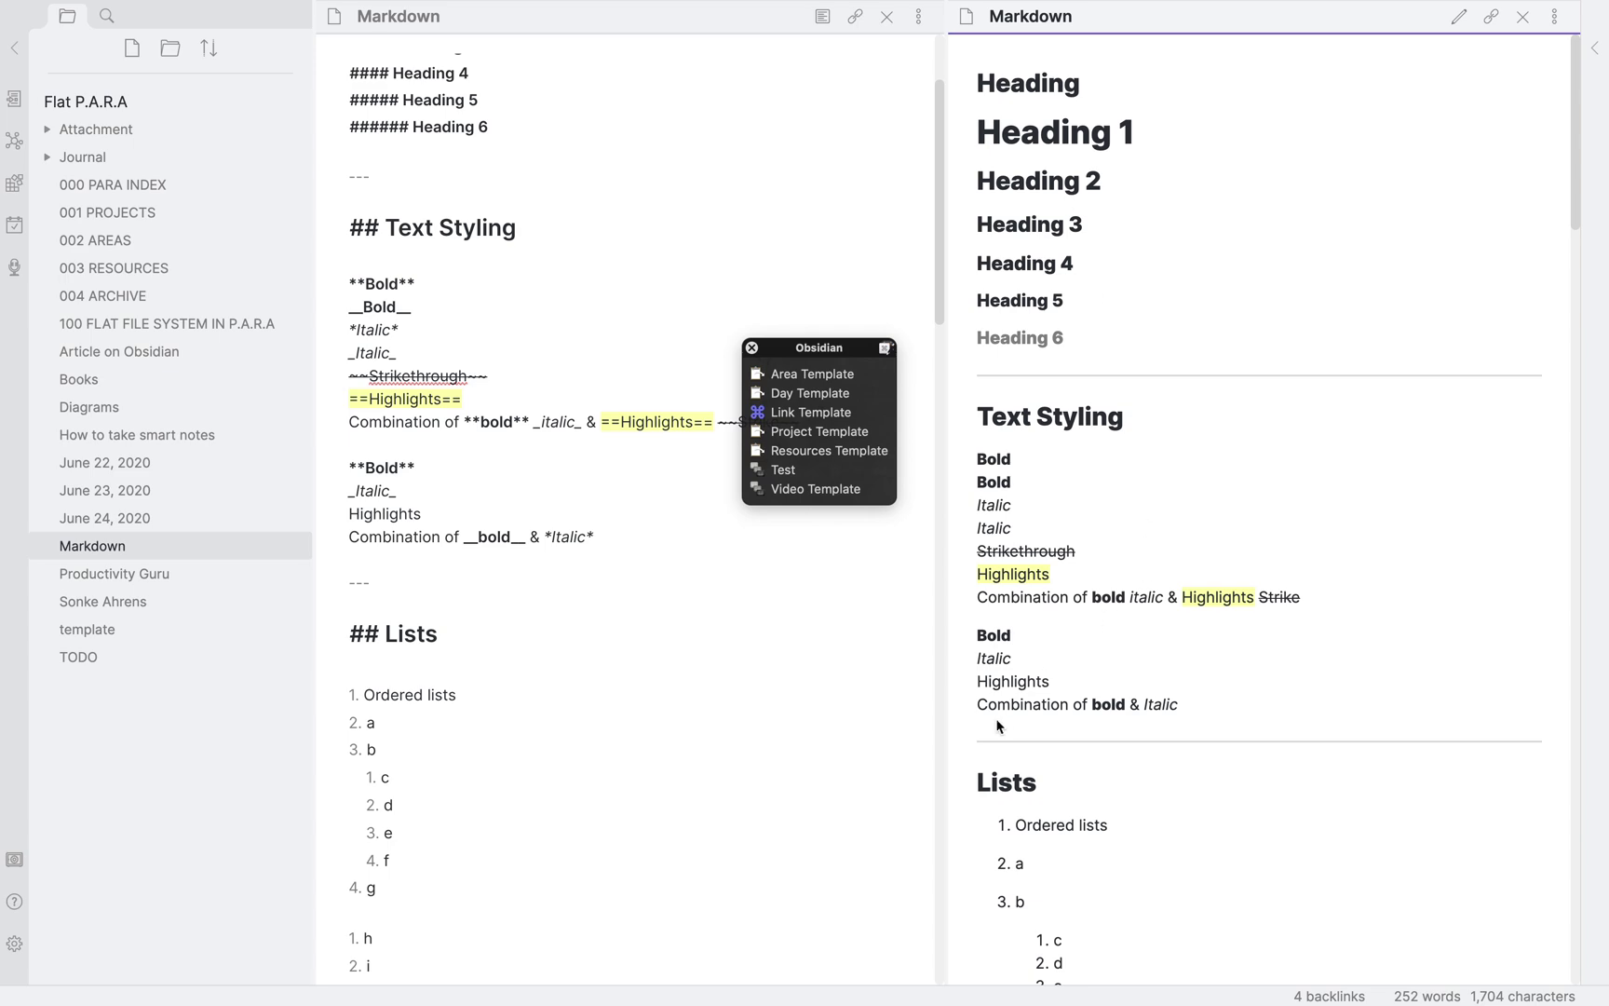
scroll(1028, 728, "down", 5)
scroll(1027, 728, "down", 10)
scroll(1027, 728, "up", 3)
scroll(1027, 729, "down", 5)
scroll(1027, 728, "down", 10)
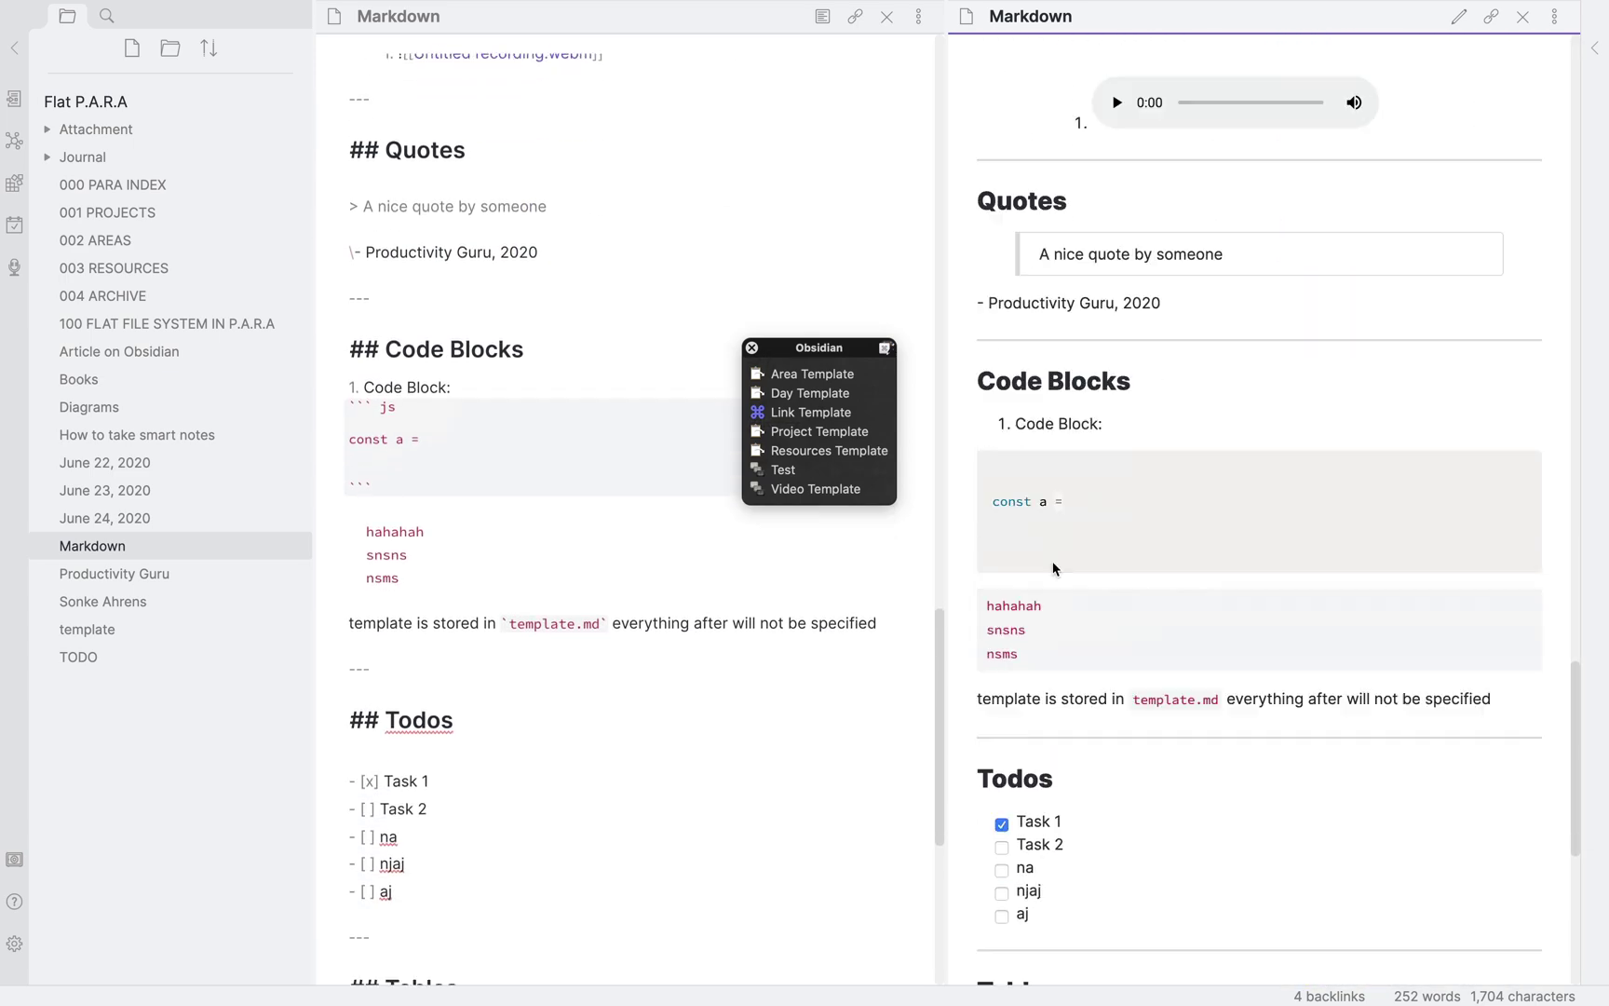
left_click(1002, 445)
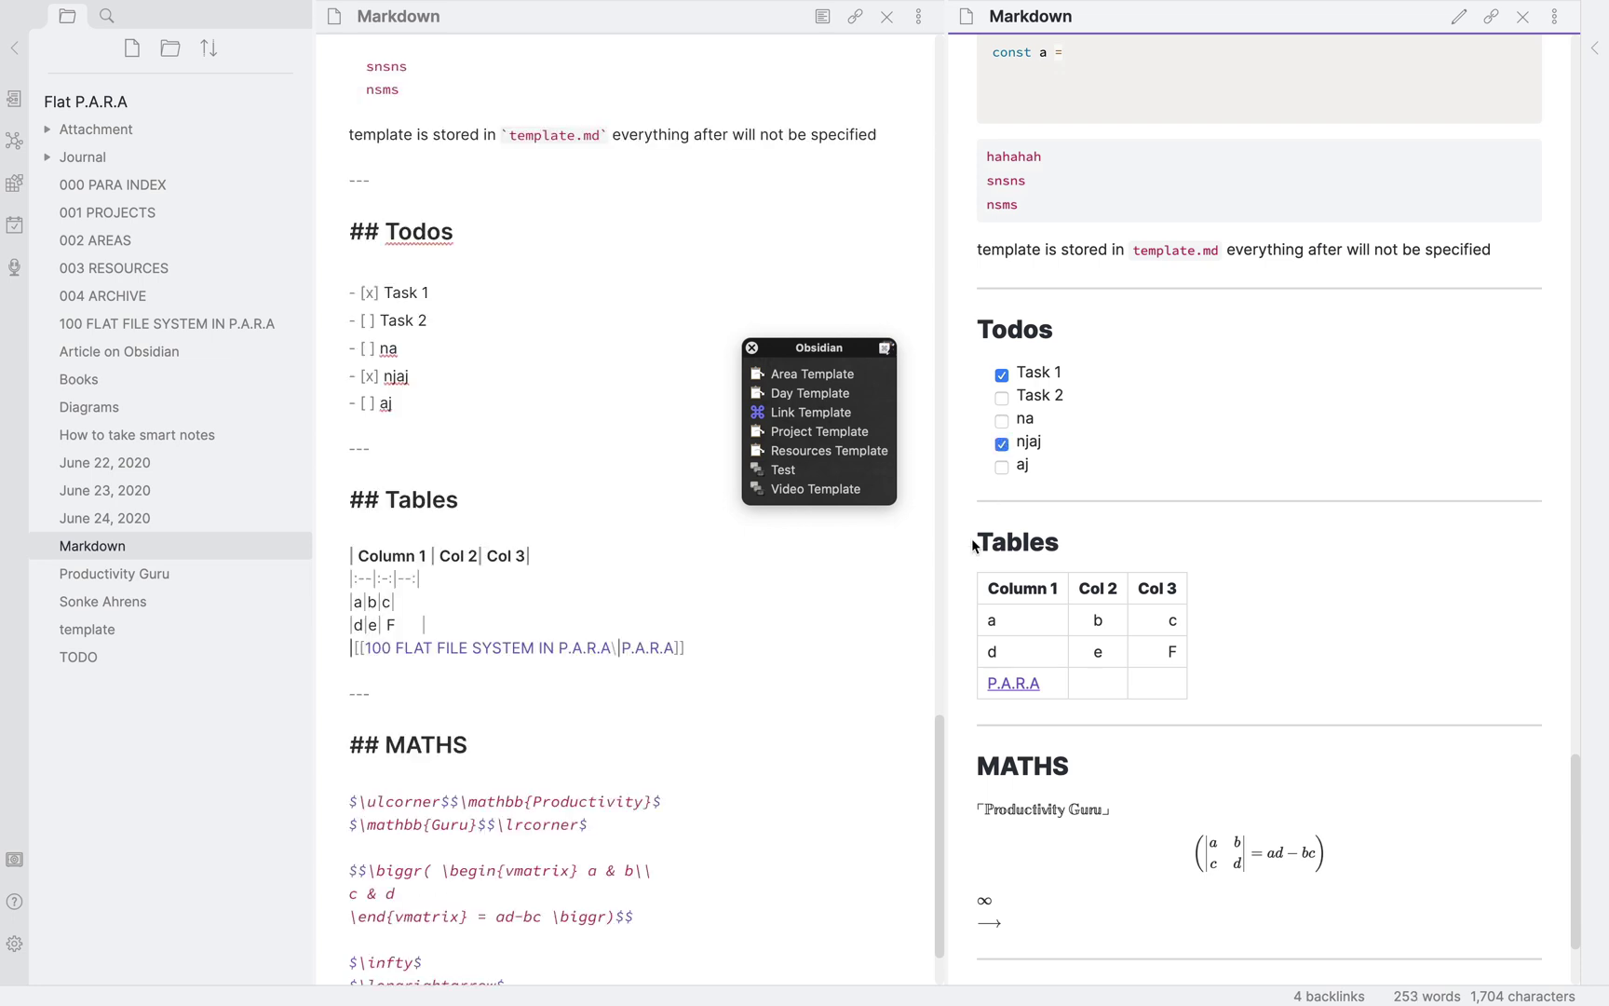
left_click(123, 659)
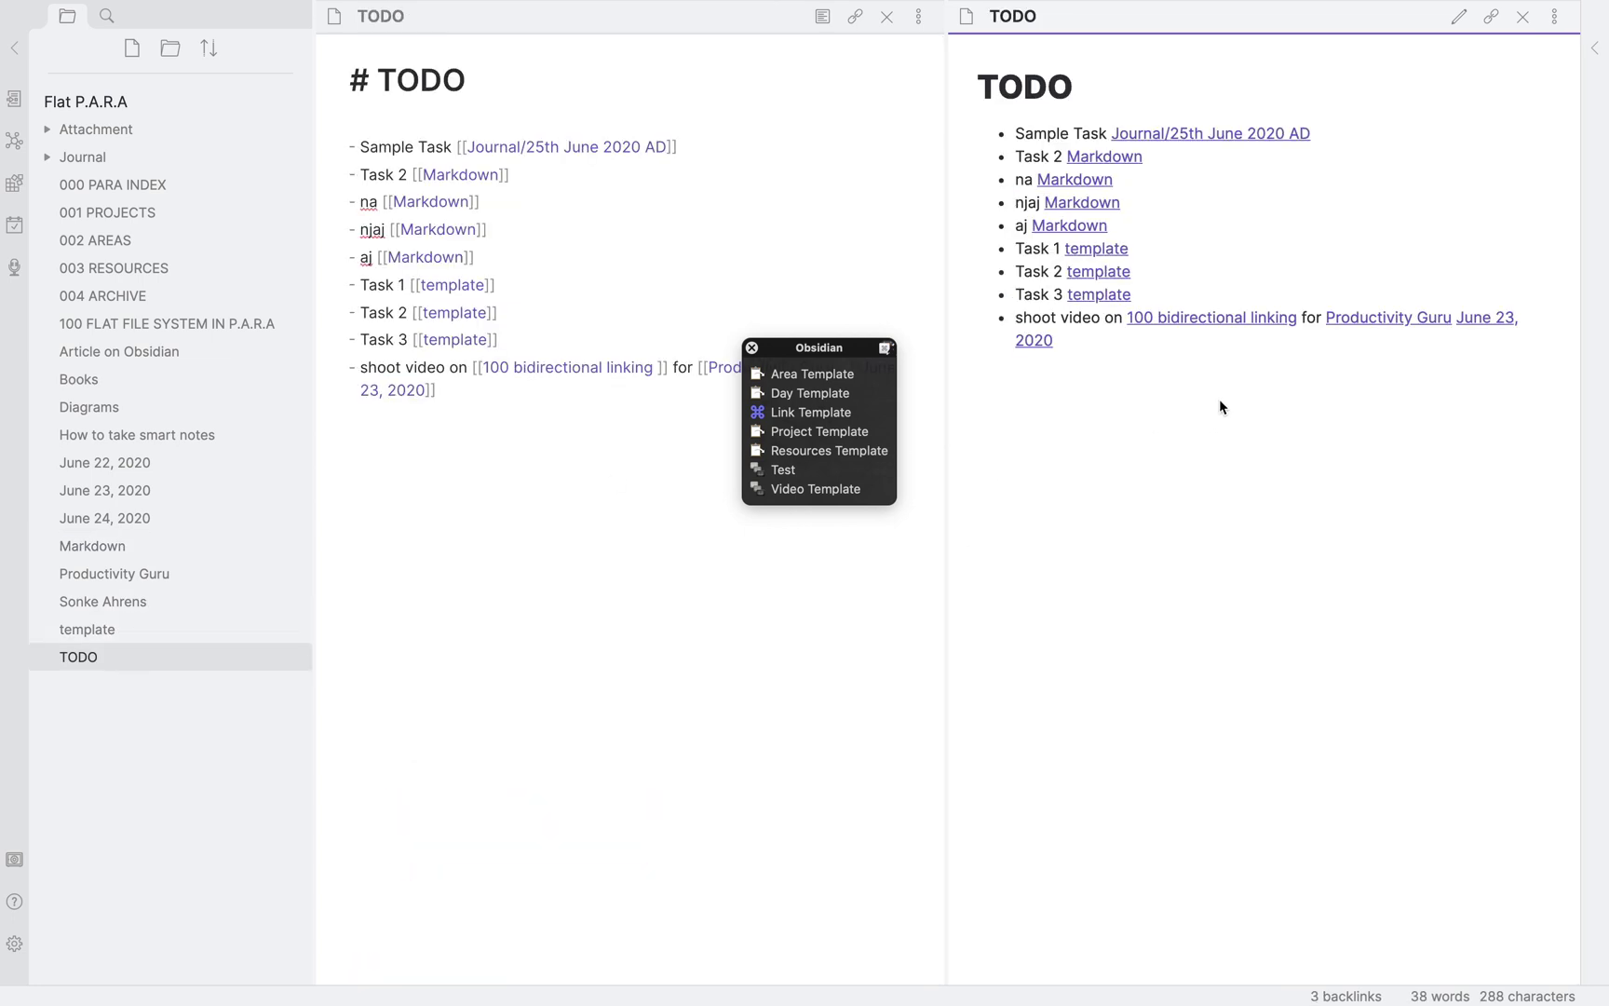
Rerun ruby todo.rb in Terminal to regenerate the task list, and reload the TODO note in Obsidian
key("ctrl+Left")
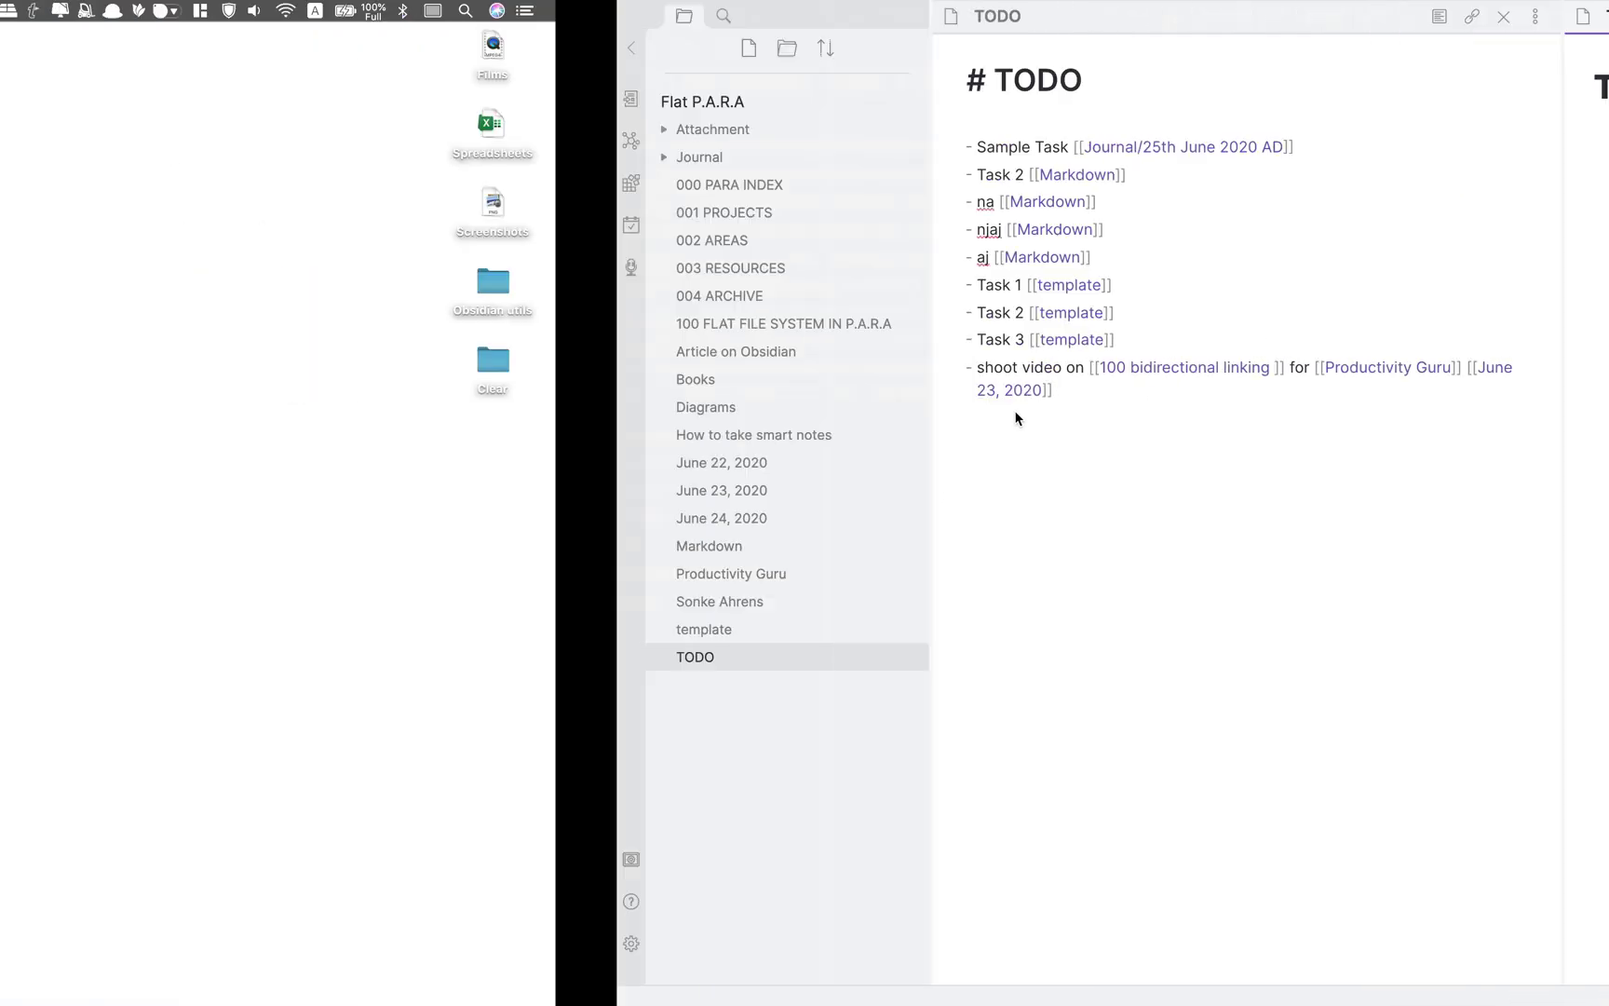
key("Up")
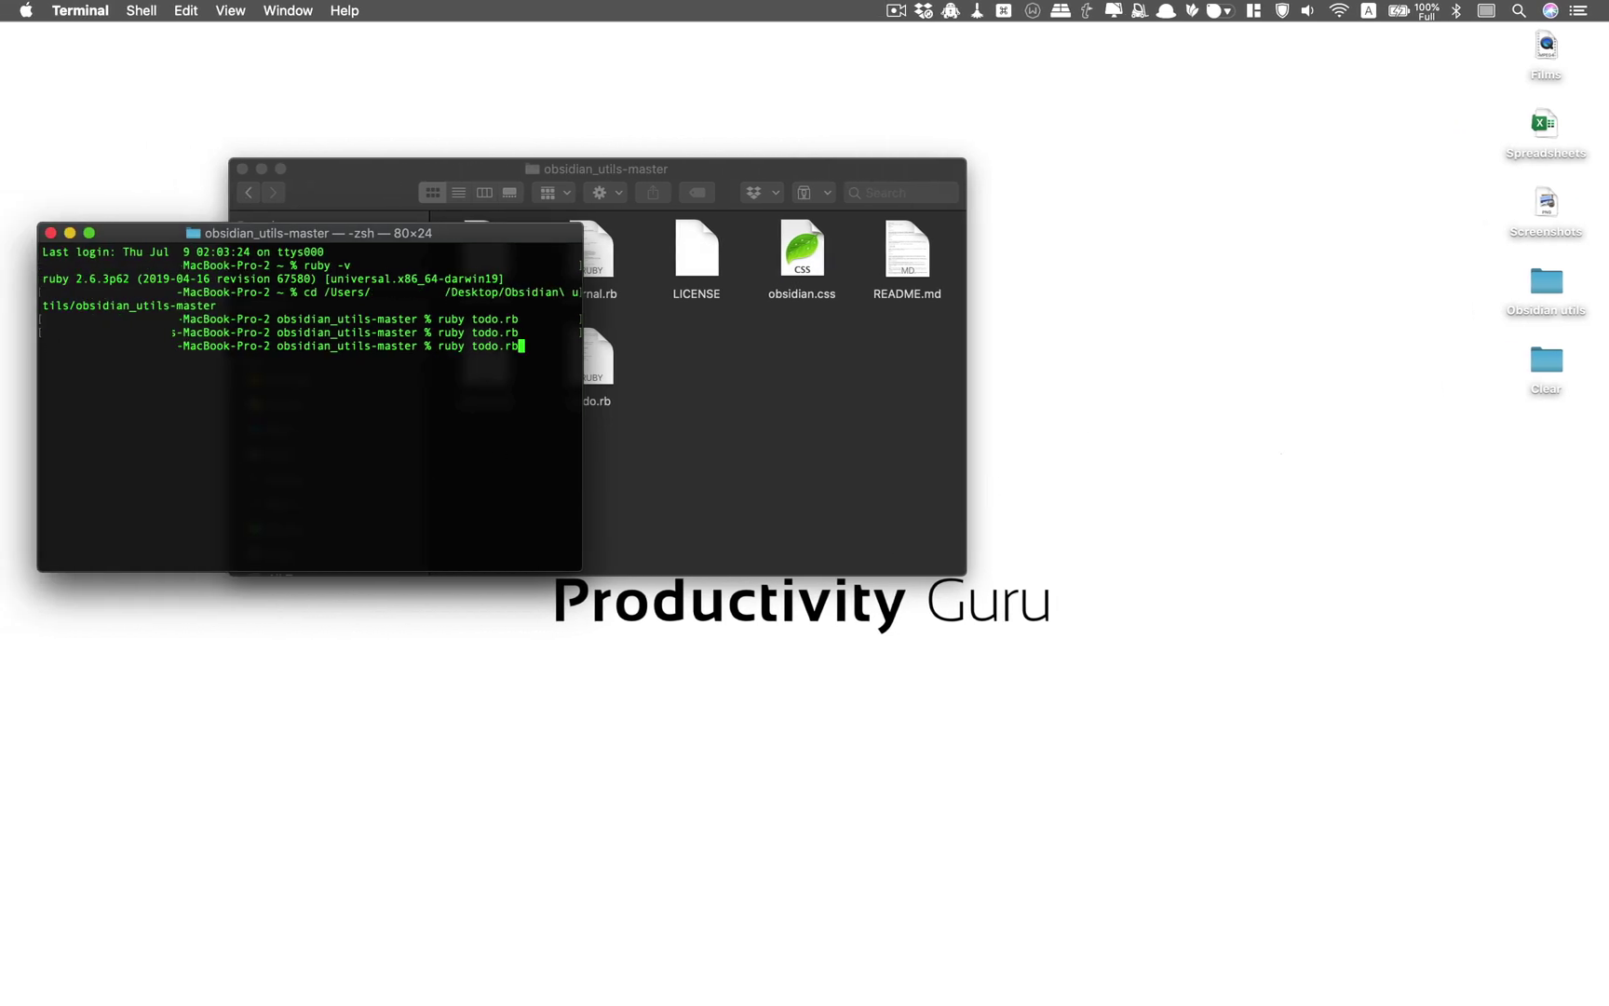
key("Return")
key("ctrl+Right")
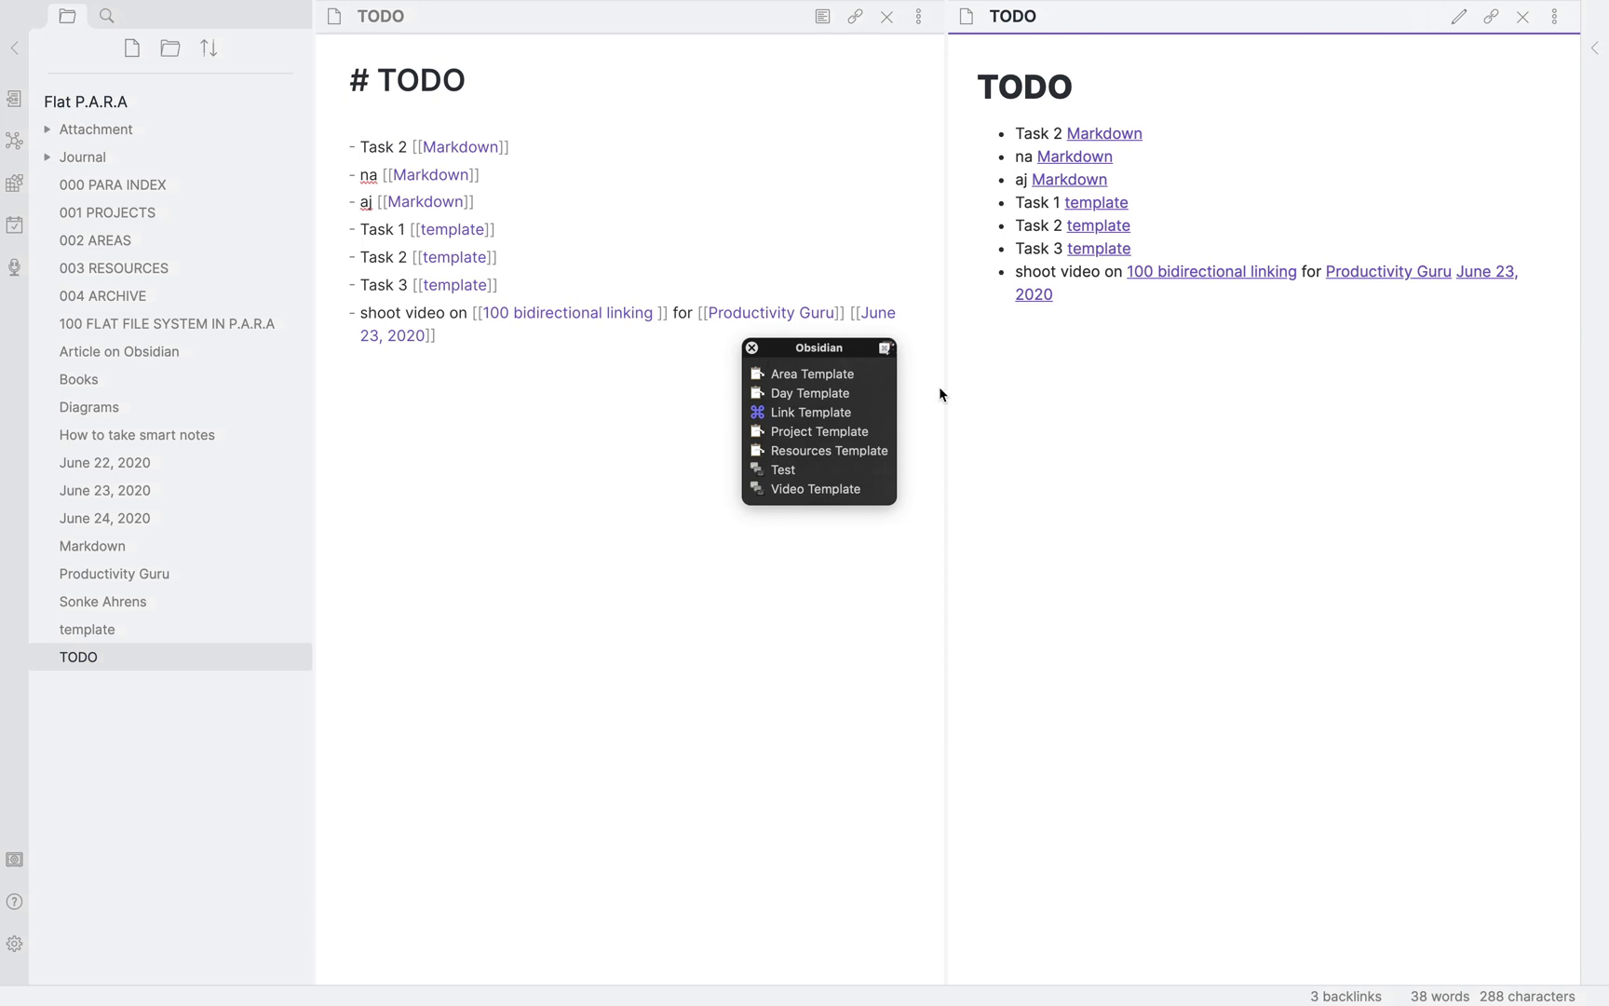
left_click(86, 630)
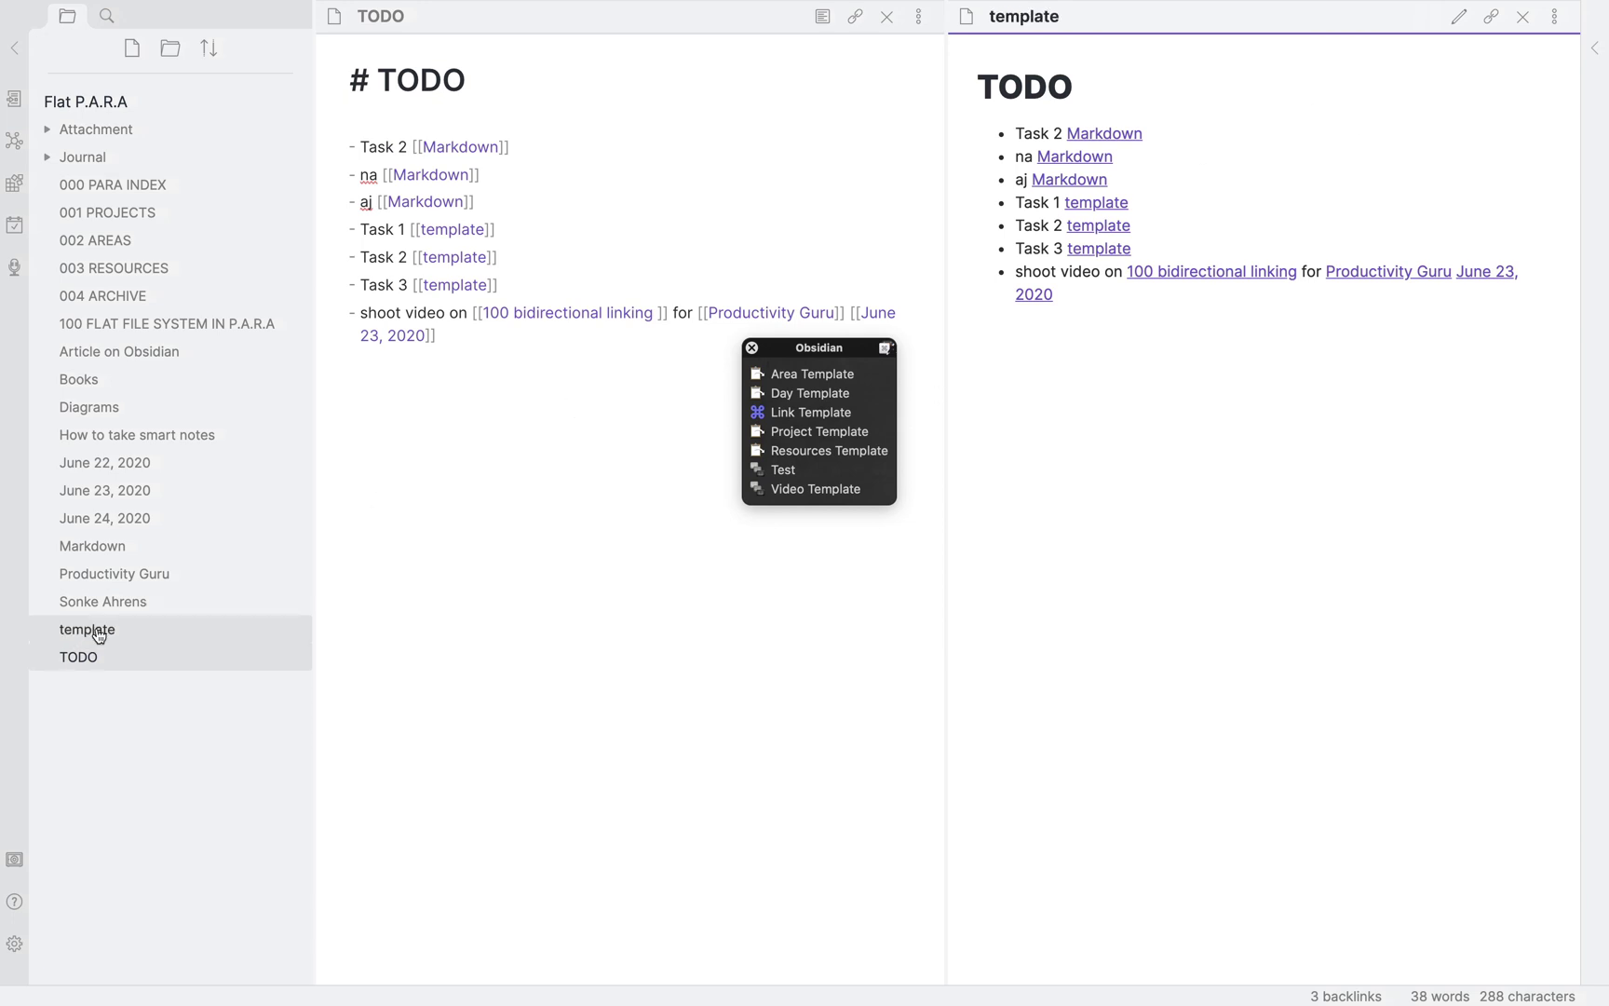
left_click(120, 660)
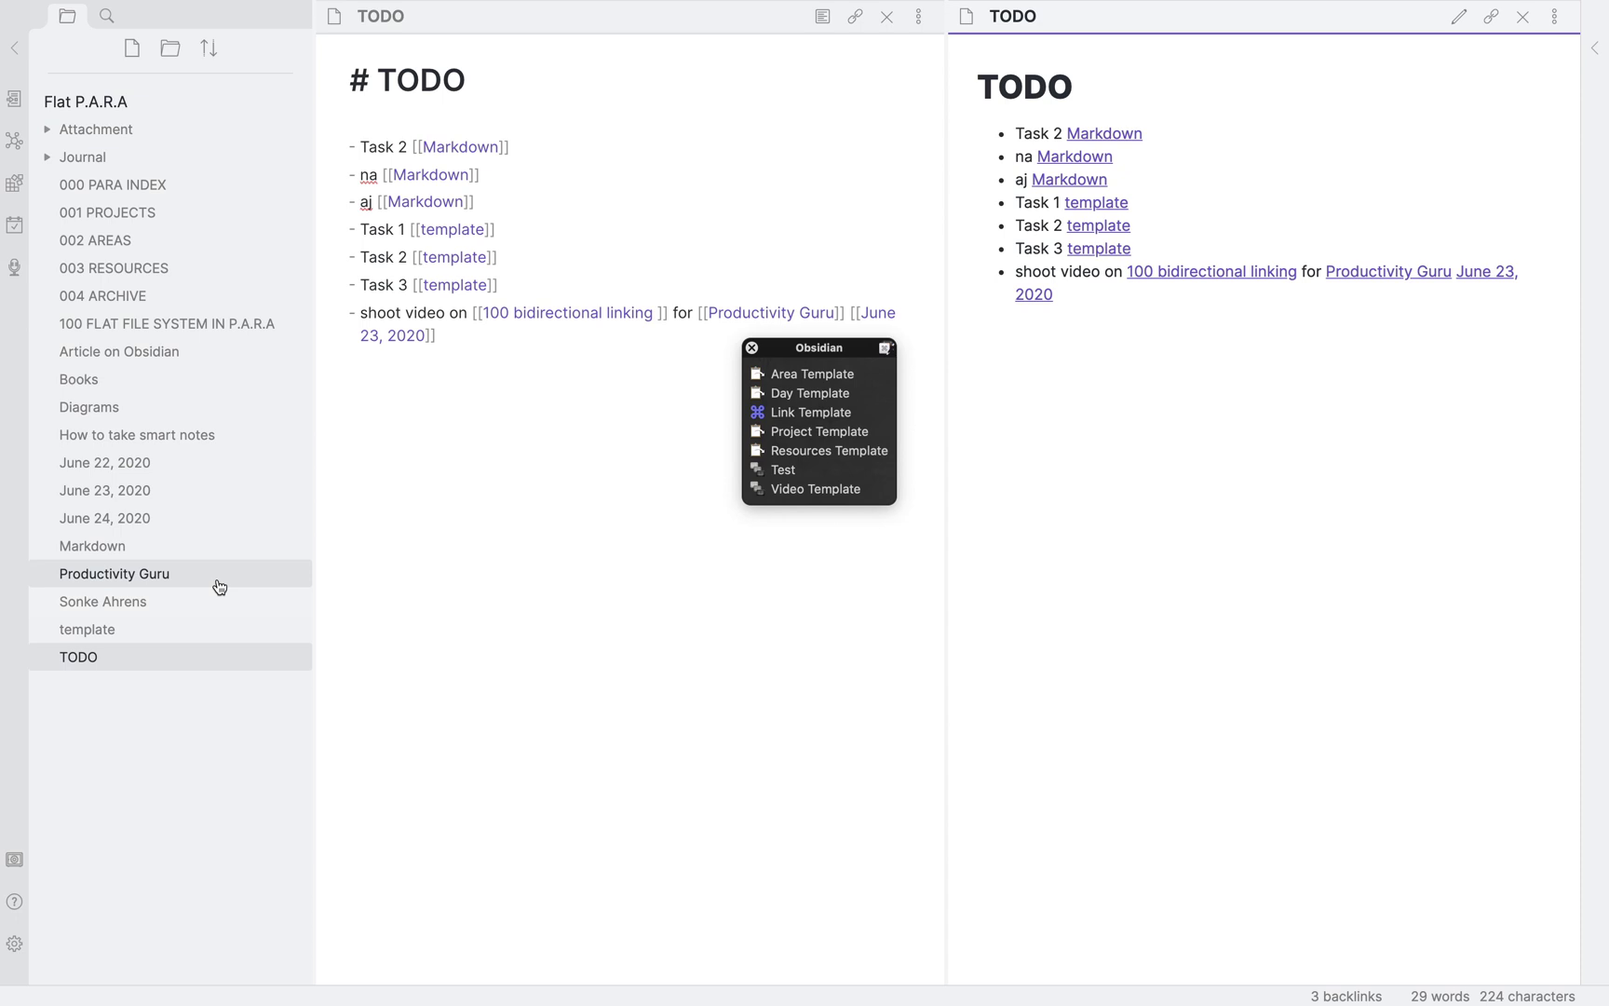
Open the 25th June 2020 AD note in the Journal folder to check the status of Sample Task
left_click(45, 156)
left_click(170, 197)
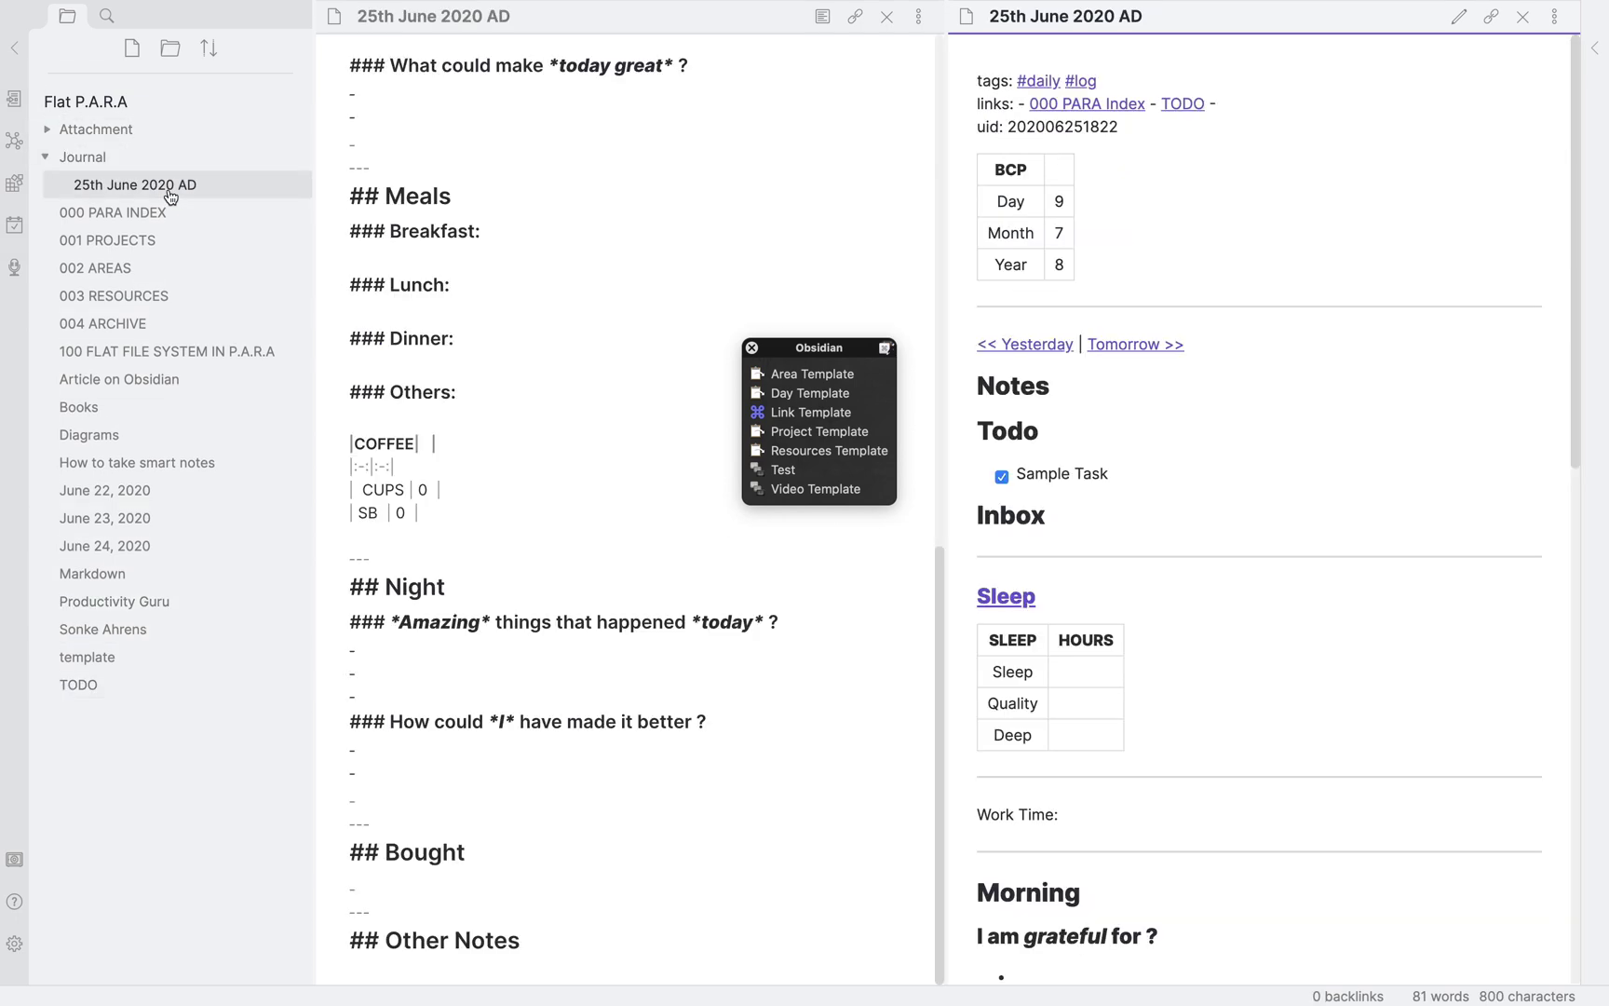